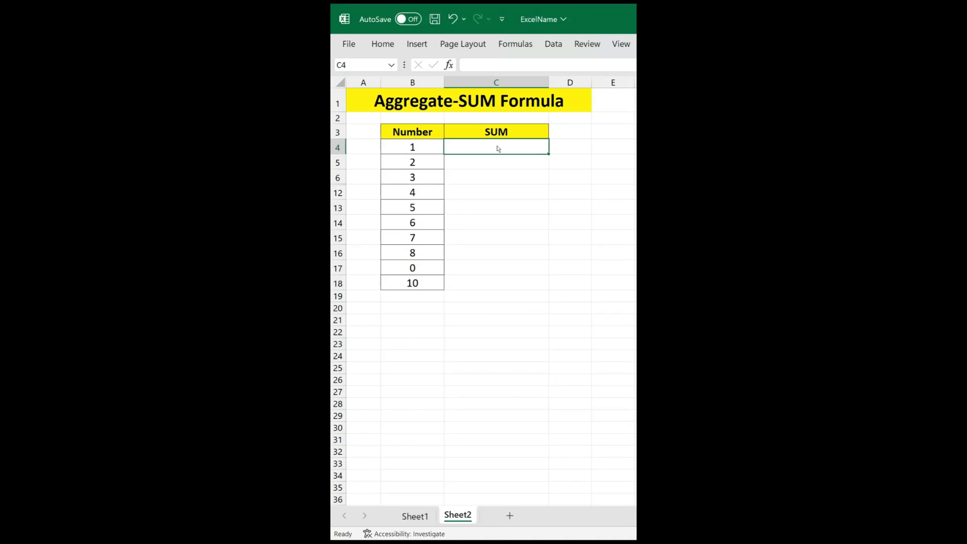
Enter =AGGREGATE(9,5,B4:B18) in cell C4 to sum the Number column while ignoring hidden rows.
click(519, 70)
text(=Agg)
double_click(515, 80)
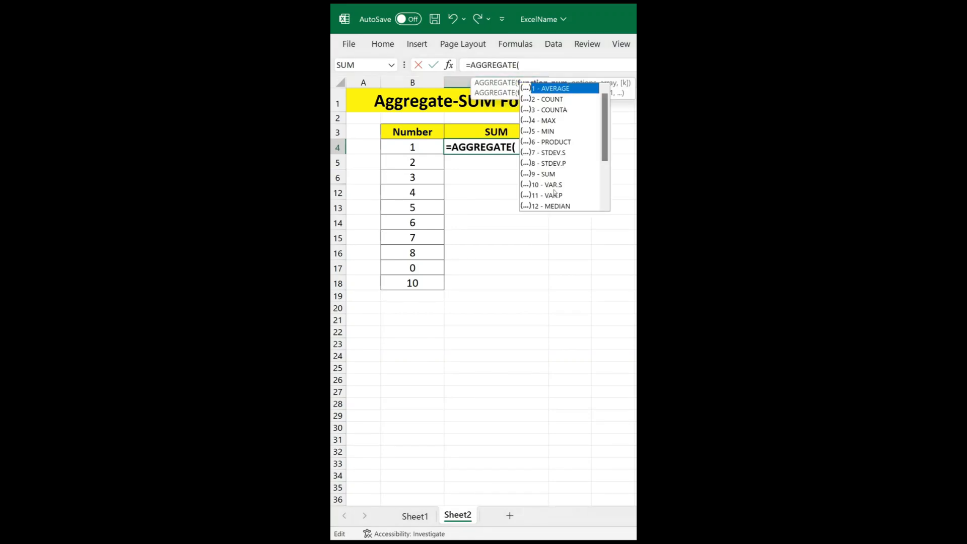
double_click(556, 174)
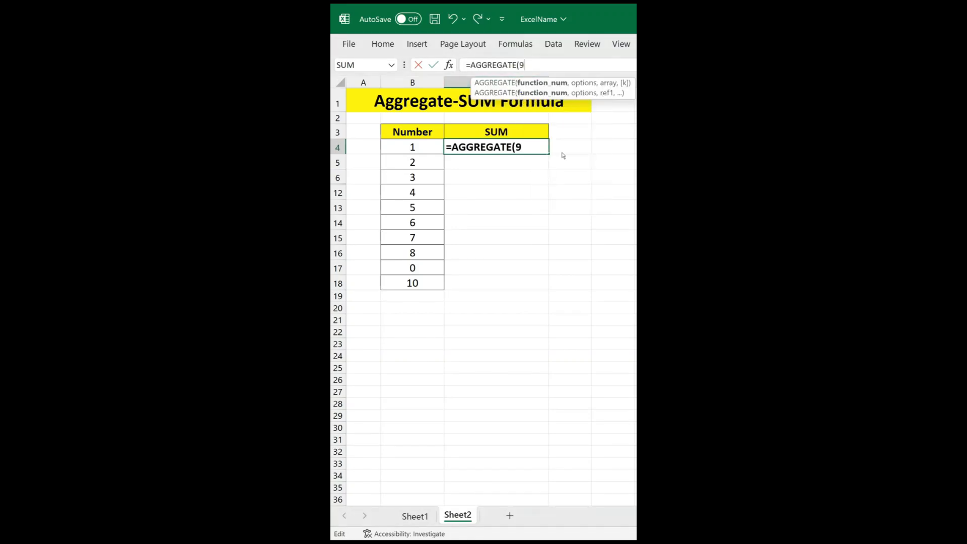
text(,)
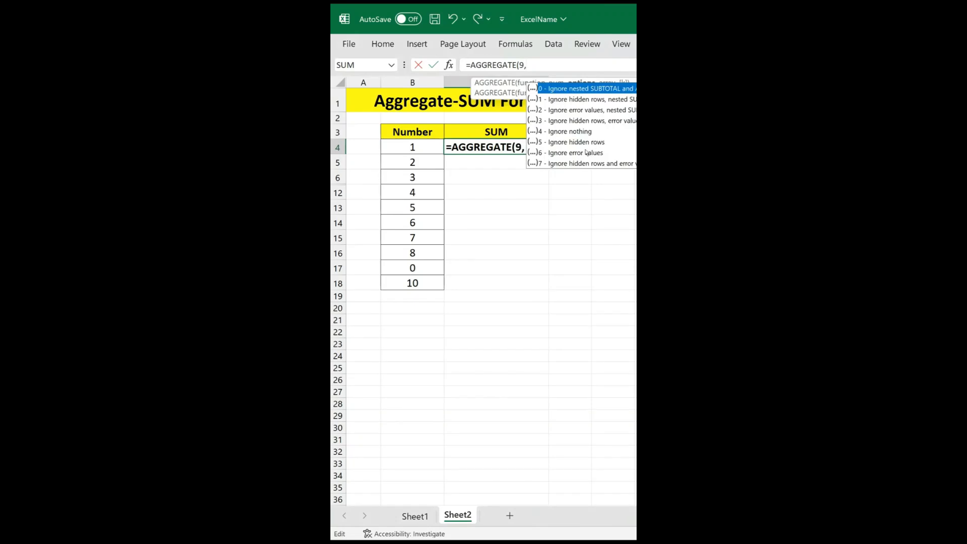
double_click(582, 143)
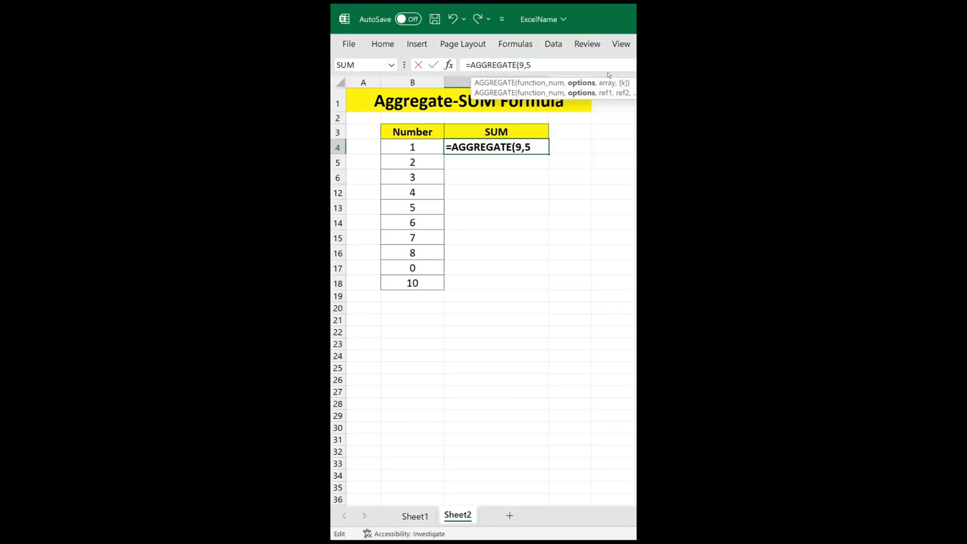
text(,)
drag(423, 149, 412, 285)
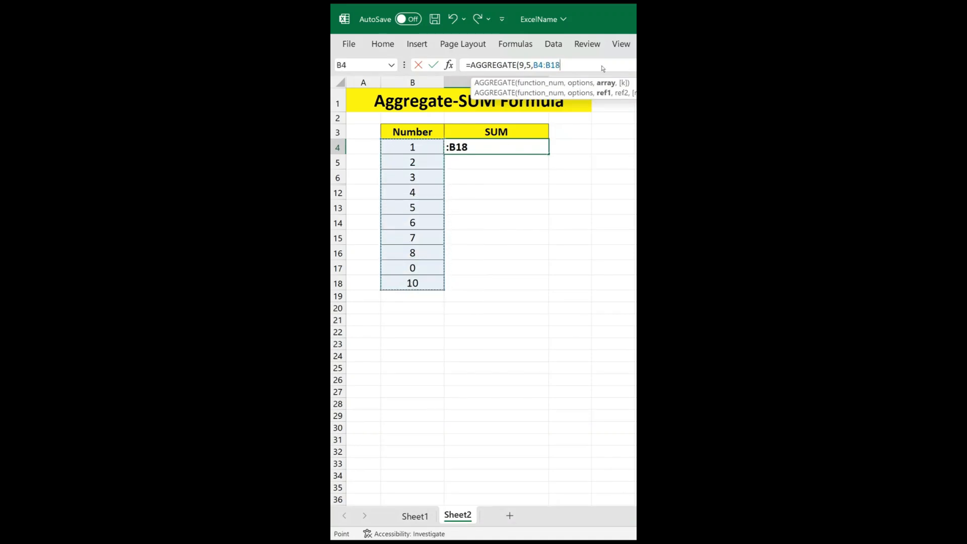
text())
key(Return)
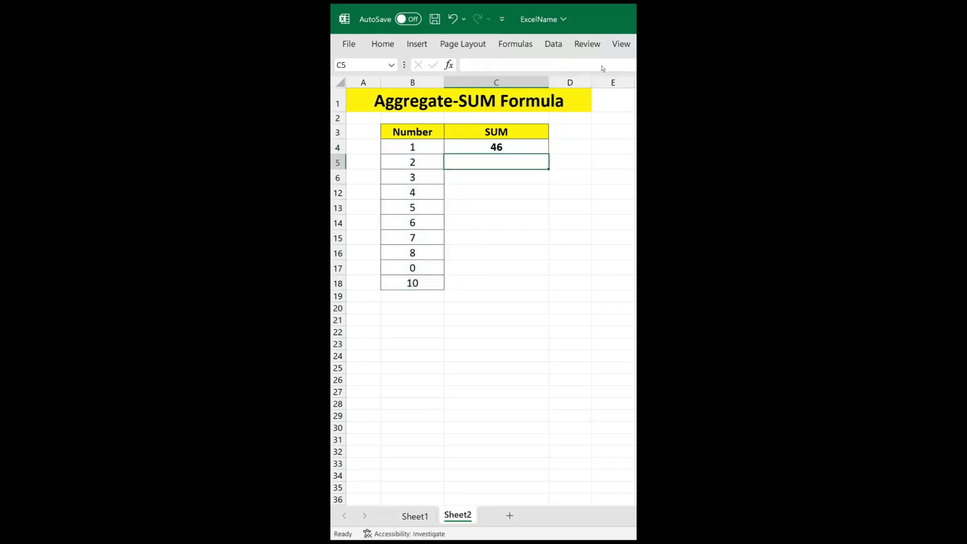
Hide rows 12 to 17 of the Number list and check the SUM result in C4 against the visible numbers.
click(524, 149)
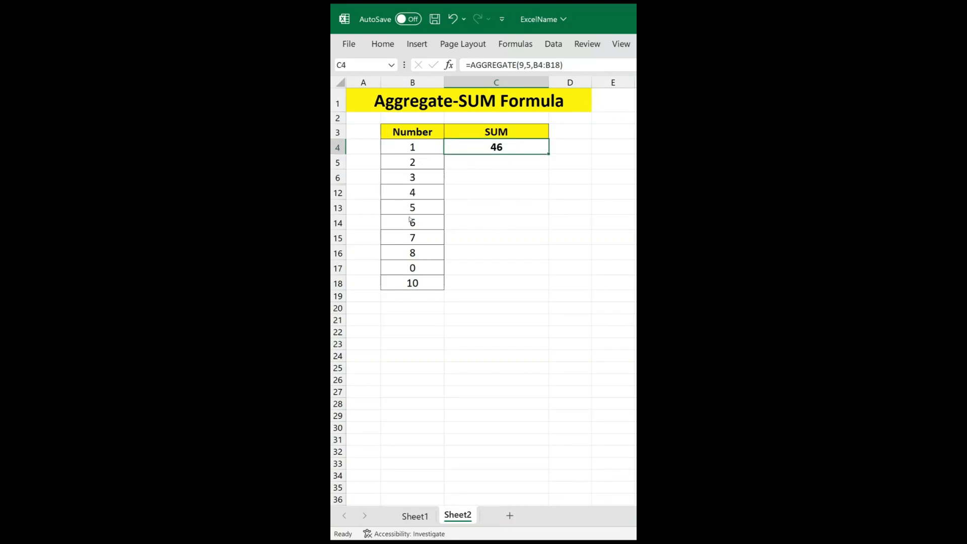
drag(410, 193, 413, 272)
key(ctrl+9)
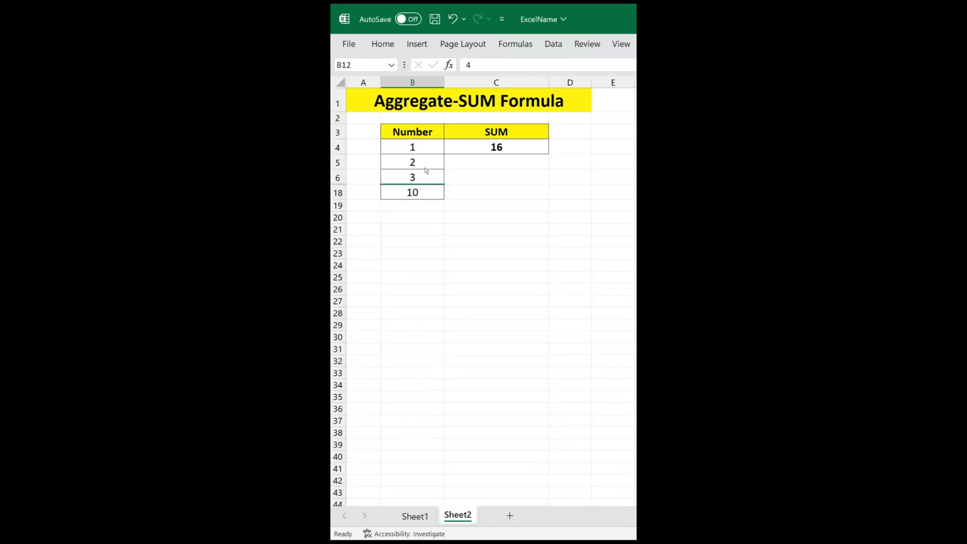
drag(427, 150, 430, 191)
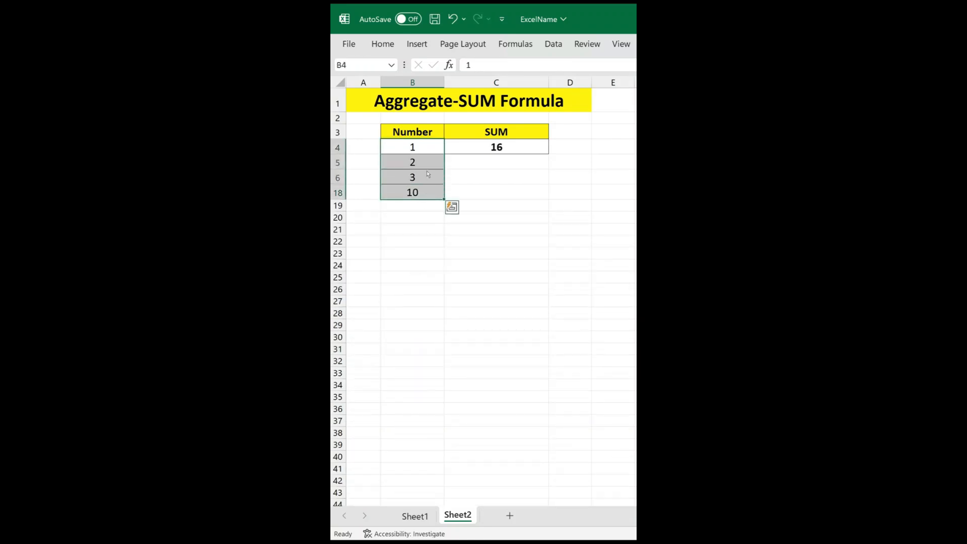
click(529, 150)
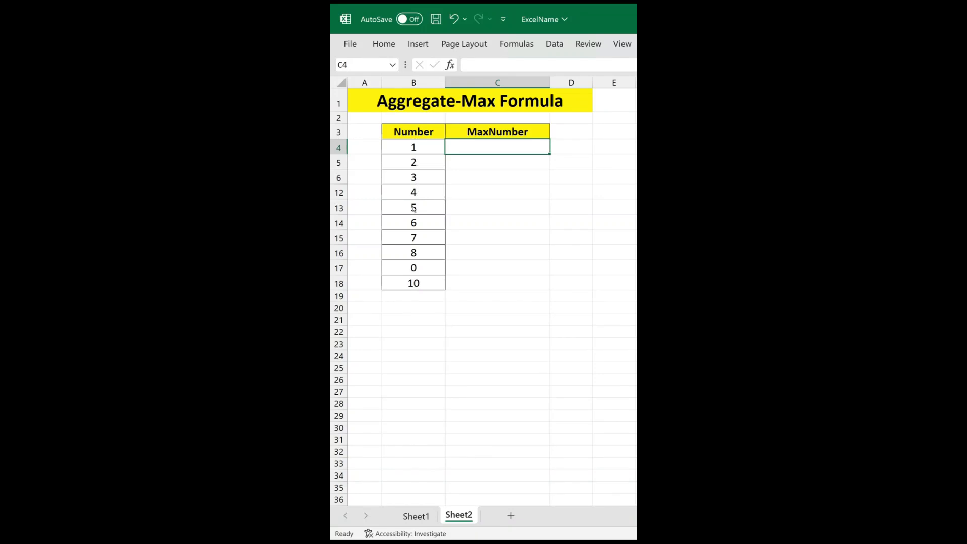
Enter =AGGREGATE(4,5,B4:B18) in the MaxNumber cell C4 to find the largest number while ignoring hidden rows.
click(417, 194)
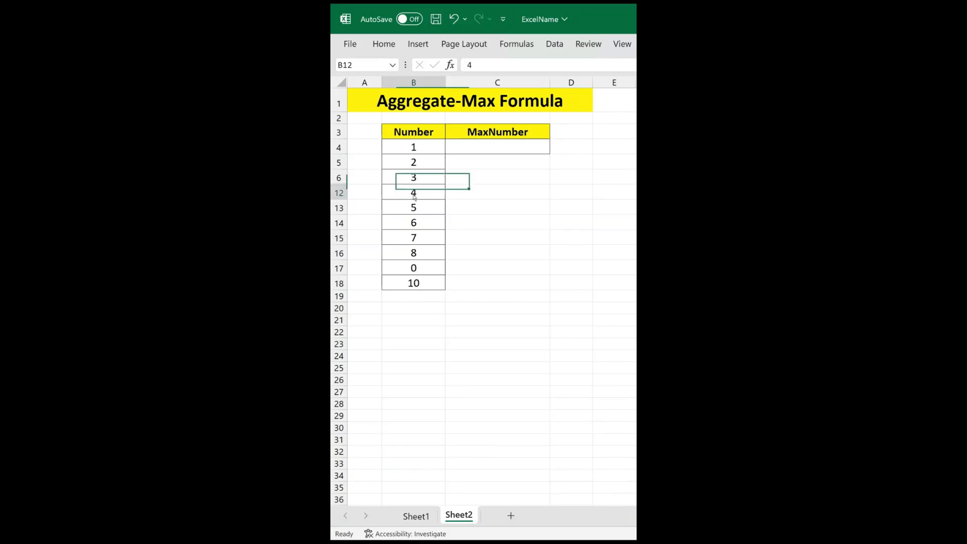
click(416, 238)
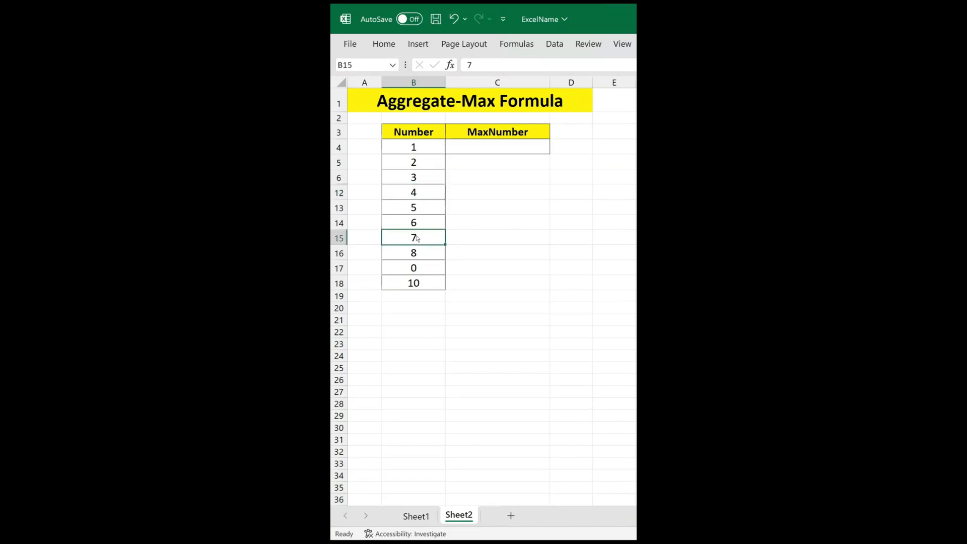
click(490, 141)
click(537, 65)
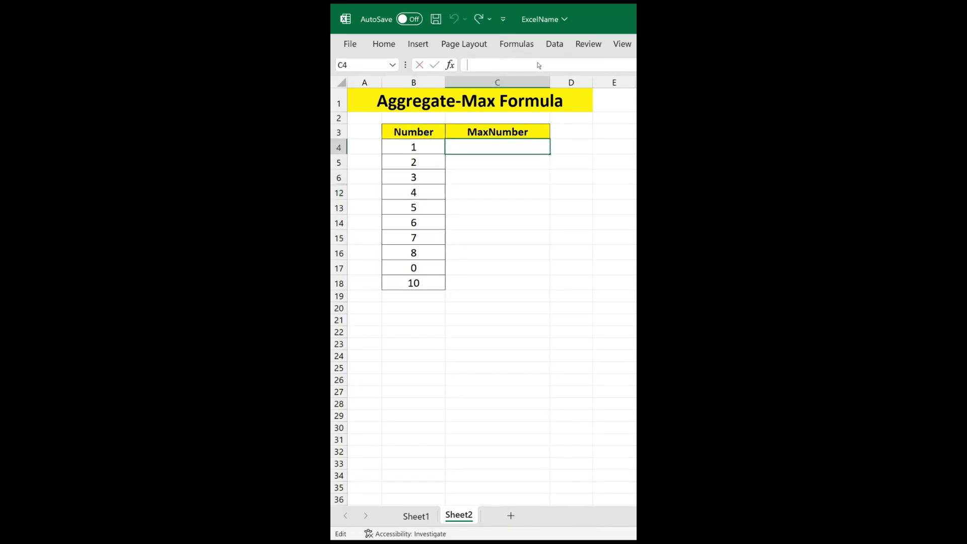
text(=Agg)
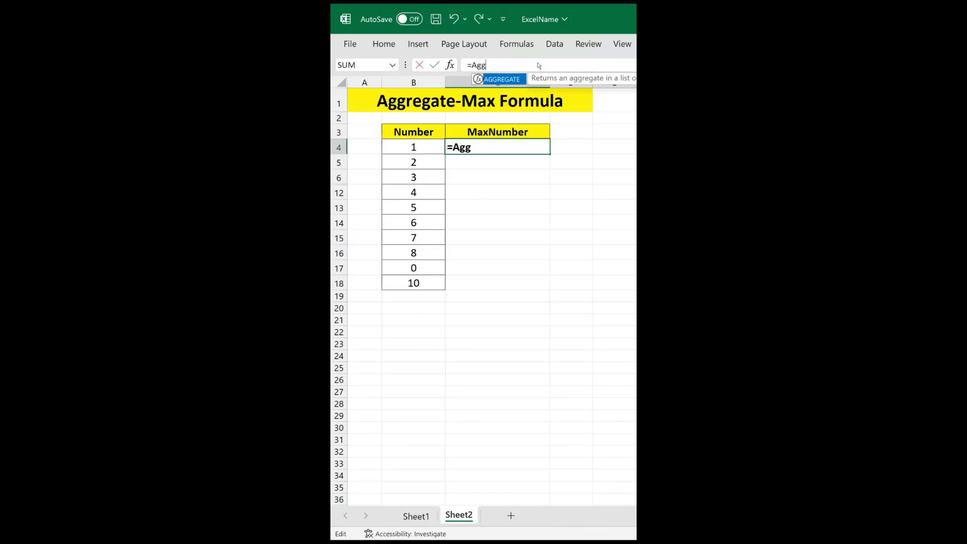
double_click(516, 80)
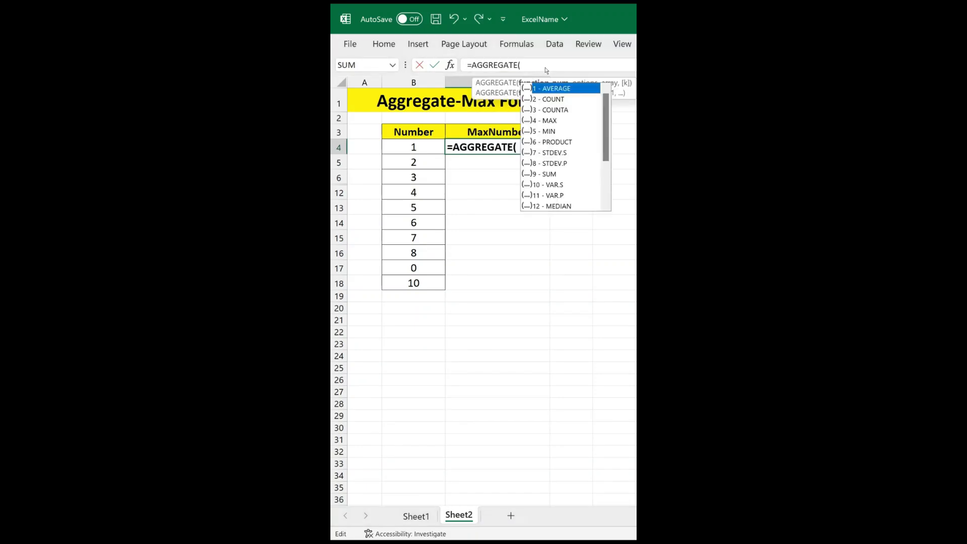
double_click(551, 121)
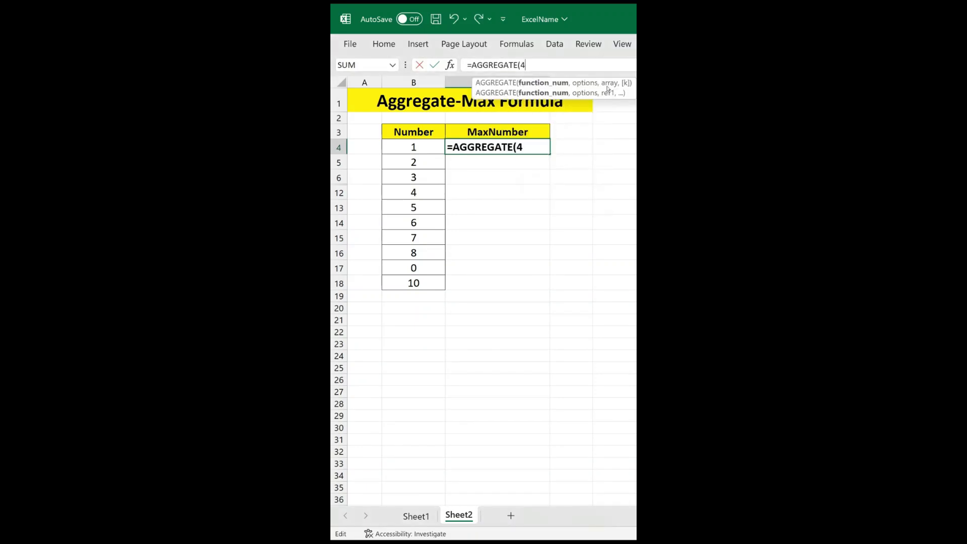
text(,)
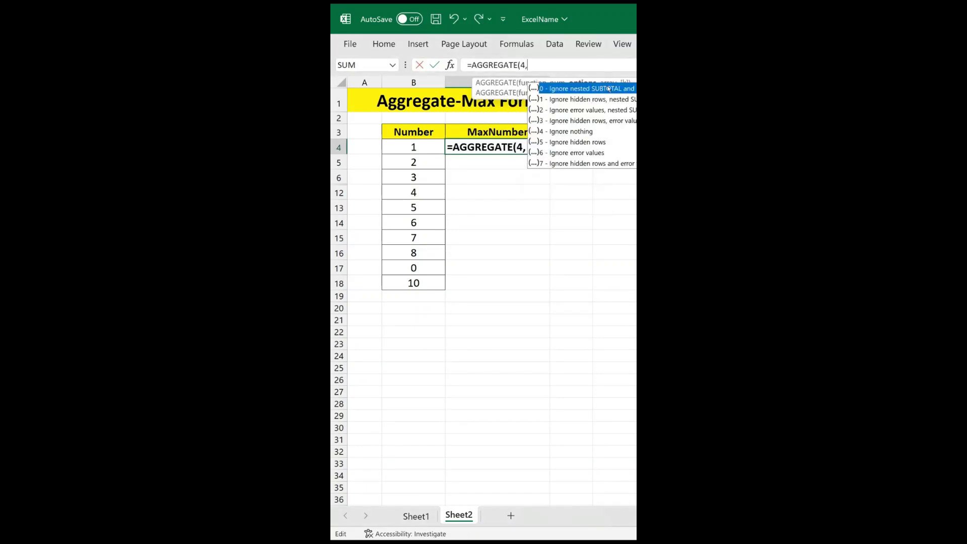
double_click(573, 144)
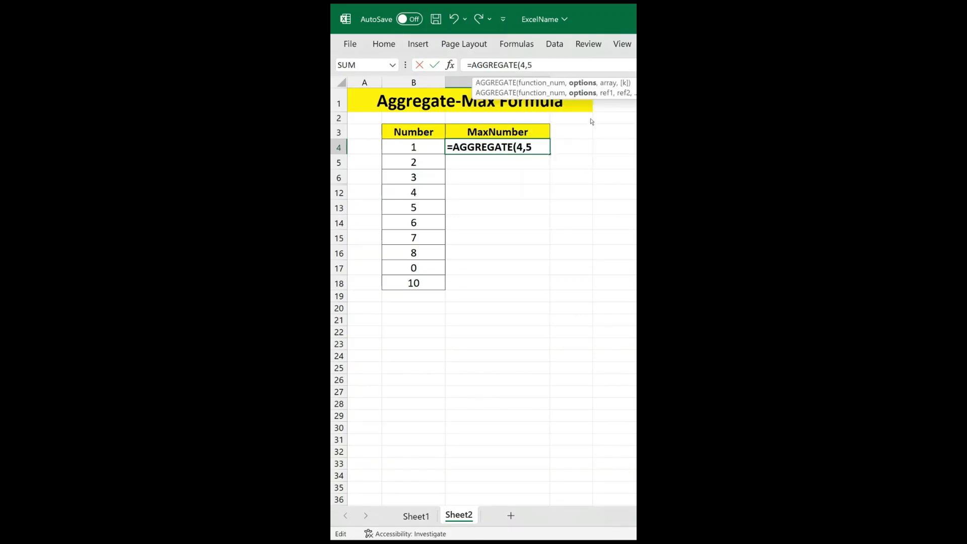
text(,)
drag(423, 147, 422, 285)
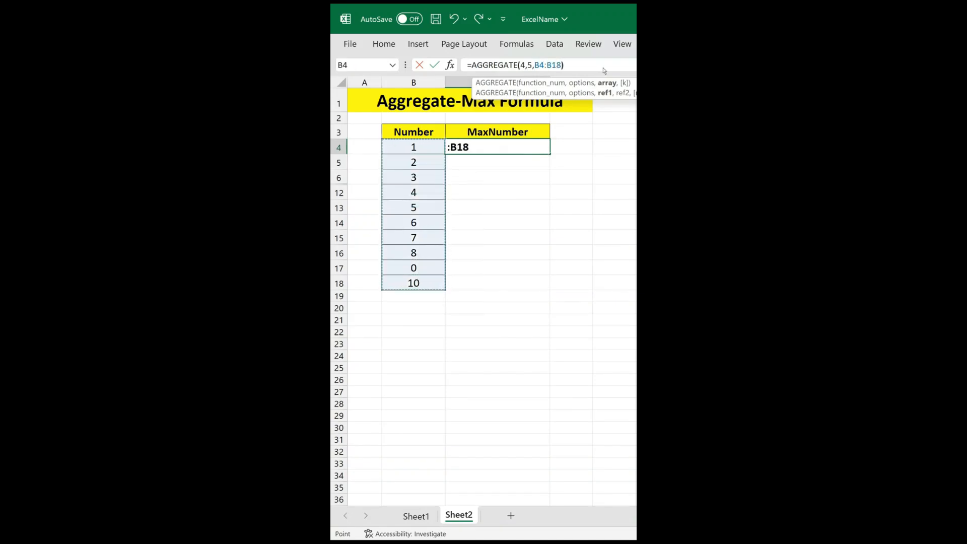
text())
key(Return)
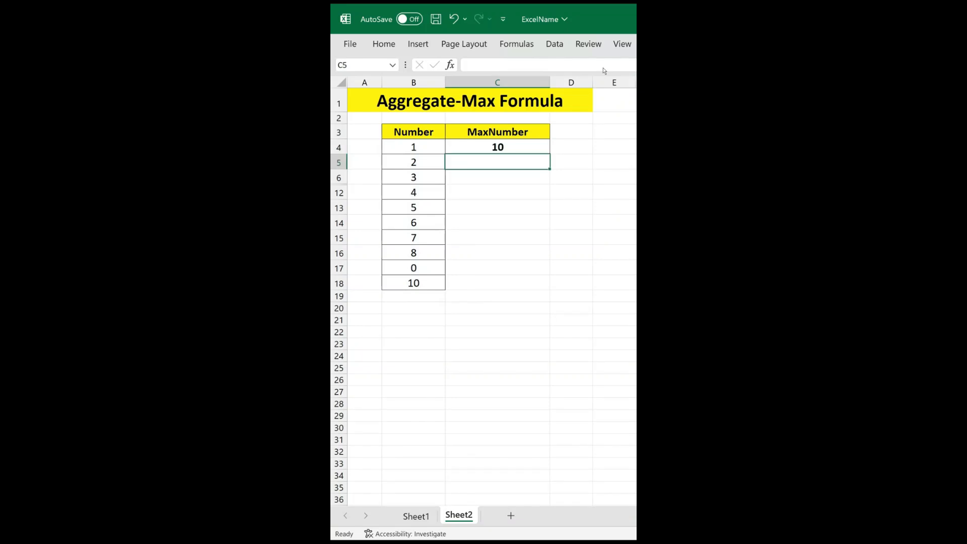
Check the maximum formula in C4 and hide rows 6 to 18 of the Number list.
click(520, 149)
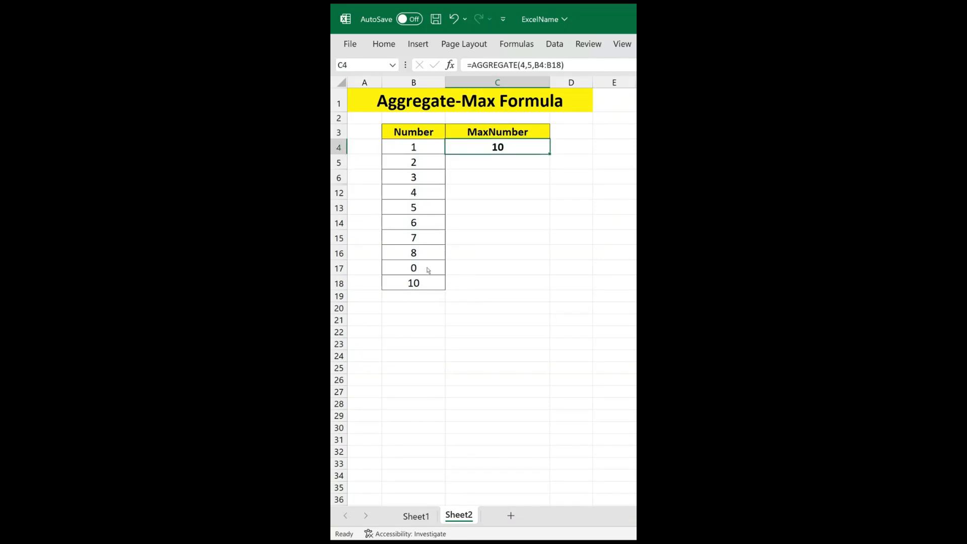
drag(423, 181, 417, 280)
key(ctrl+9)
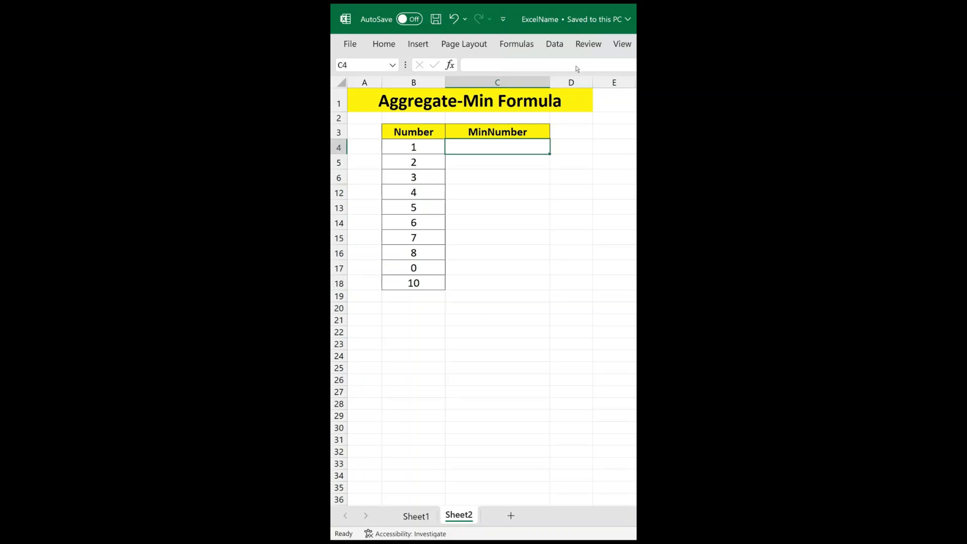
Enter =AGGREGATE(5,5,B4:B18) in the MinNumber cell C4 to find the smallest number while ignoring hidden rows.
click(577, 68)
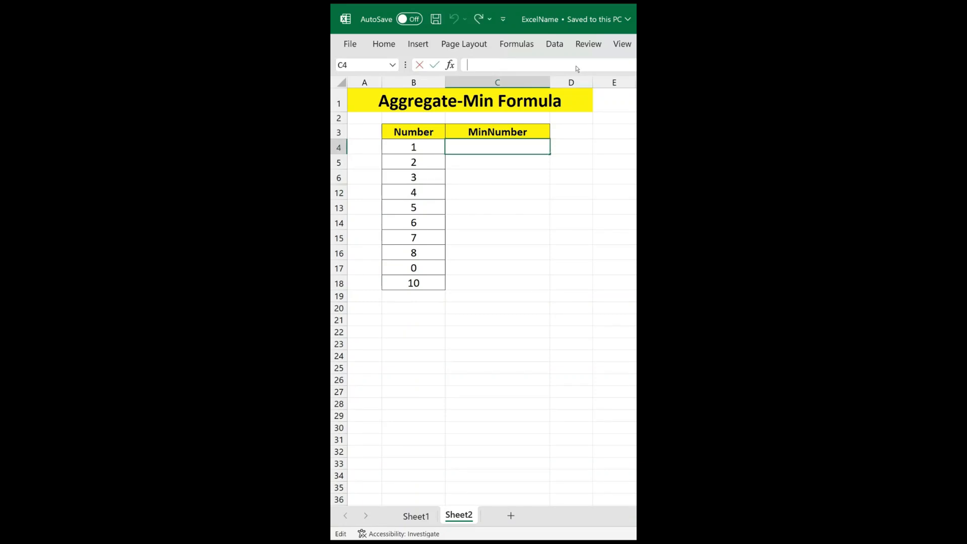
text(=Ag)
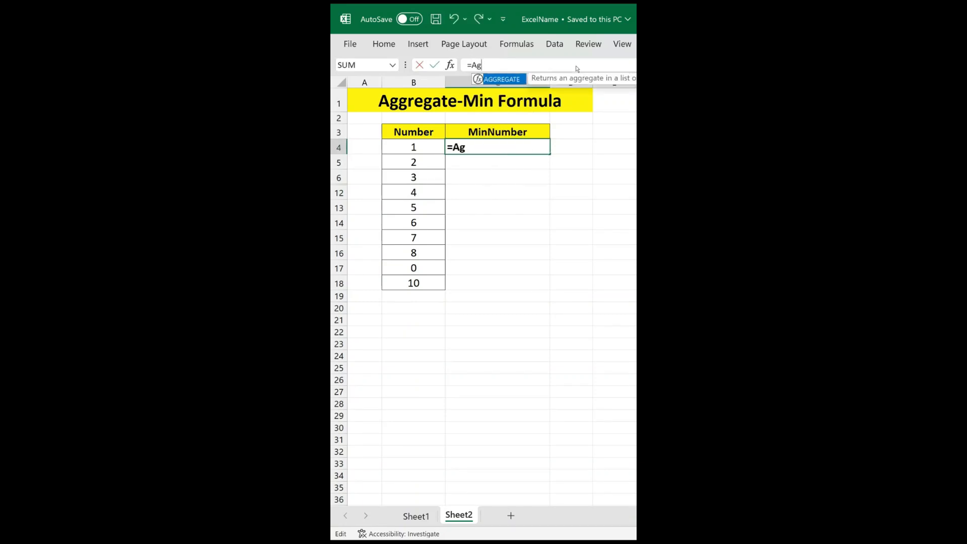
double_click(507, 82)
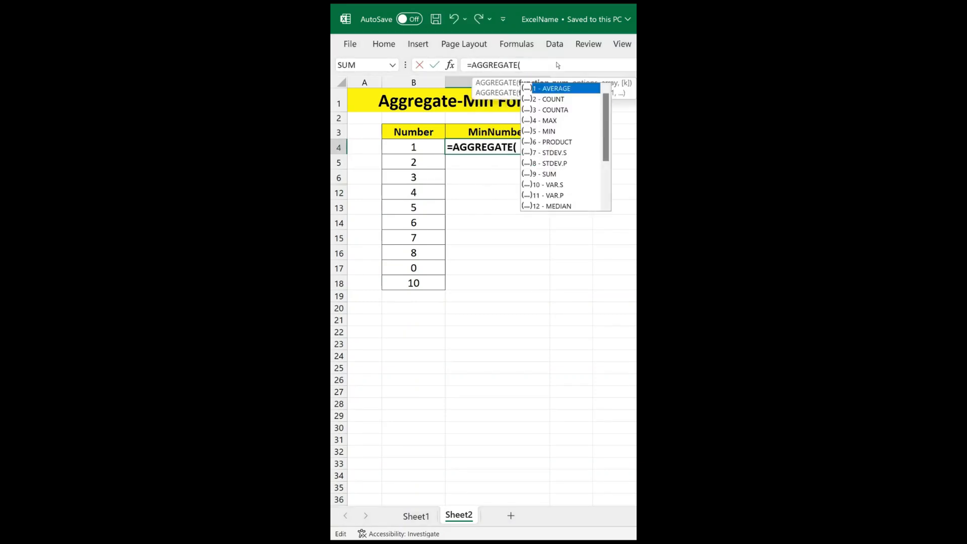
double_click(554, 132)
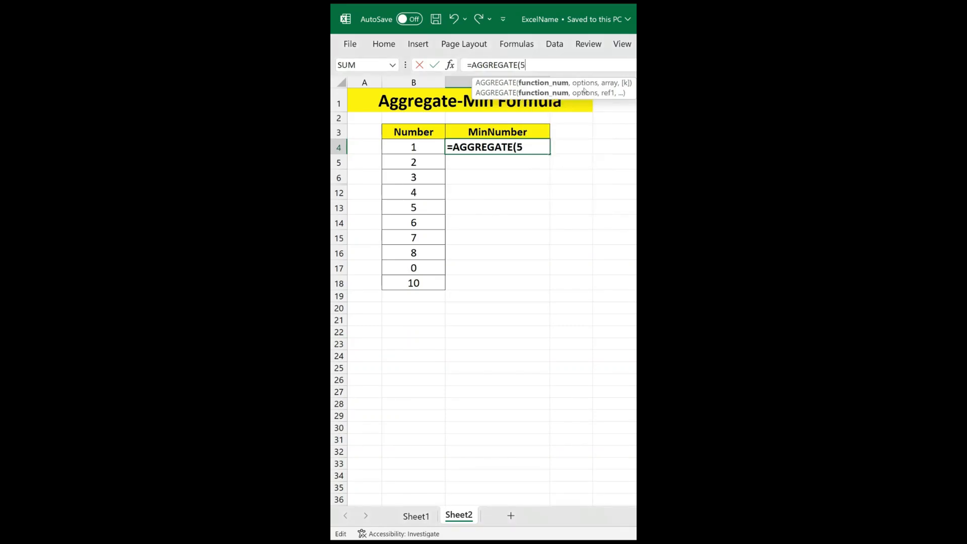
text(,)
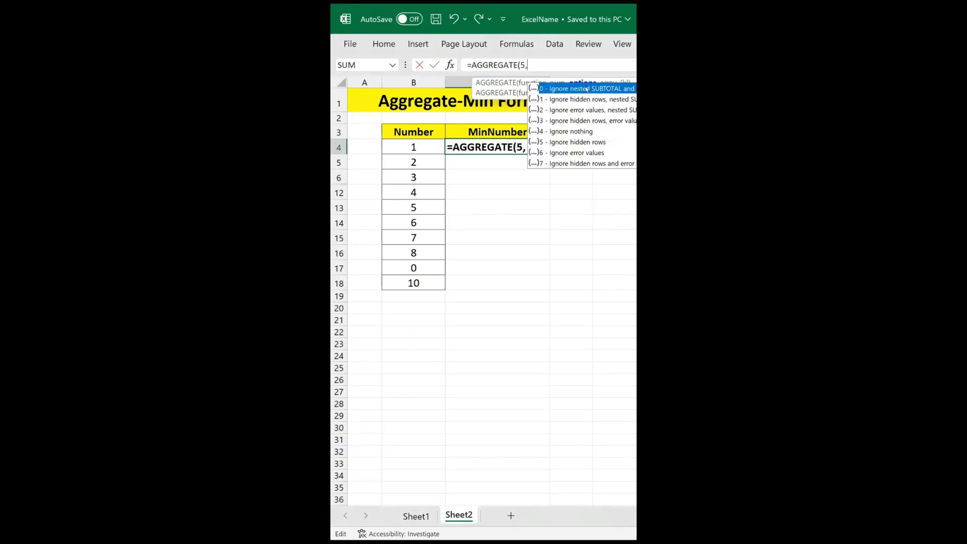
double_click(572, 143)
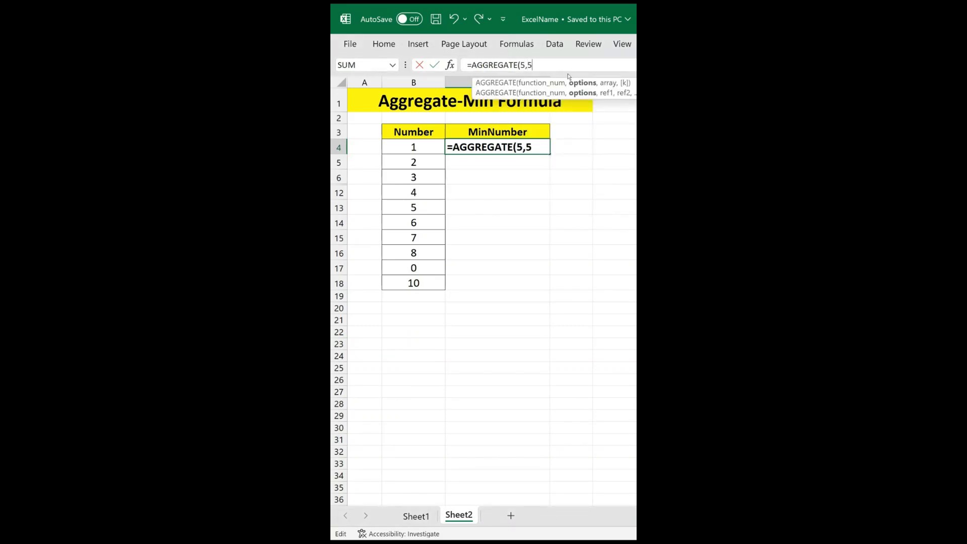
text(,)
drag(421, 149, 420, 286)
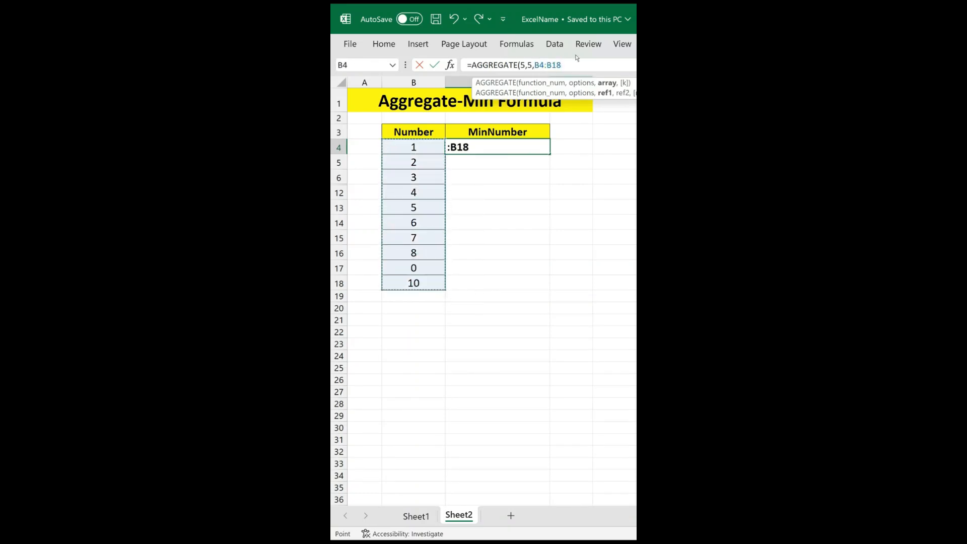
text())
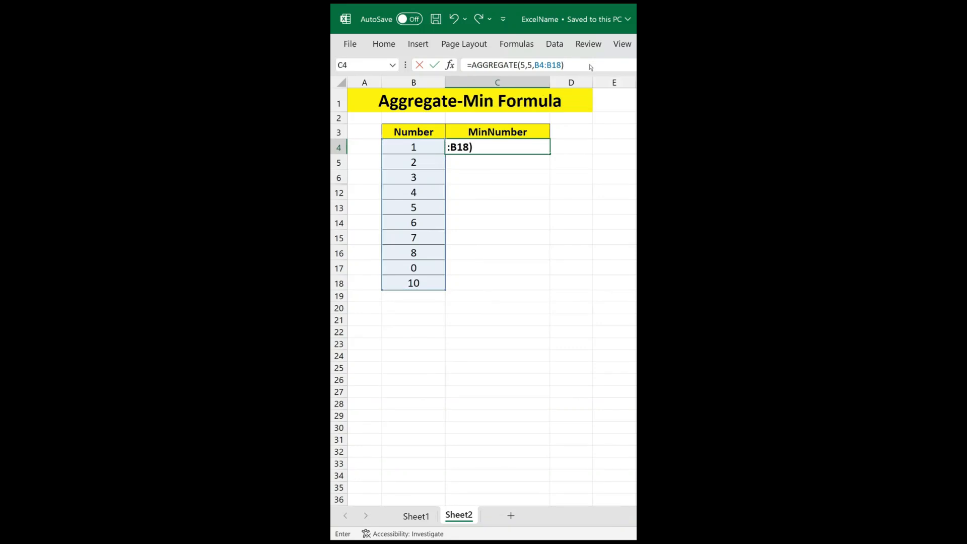
key(Return)
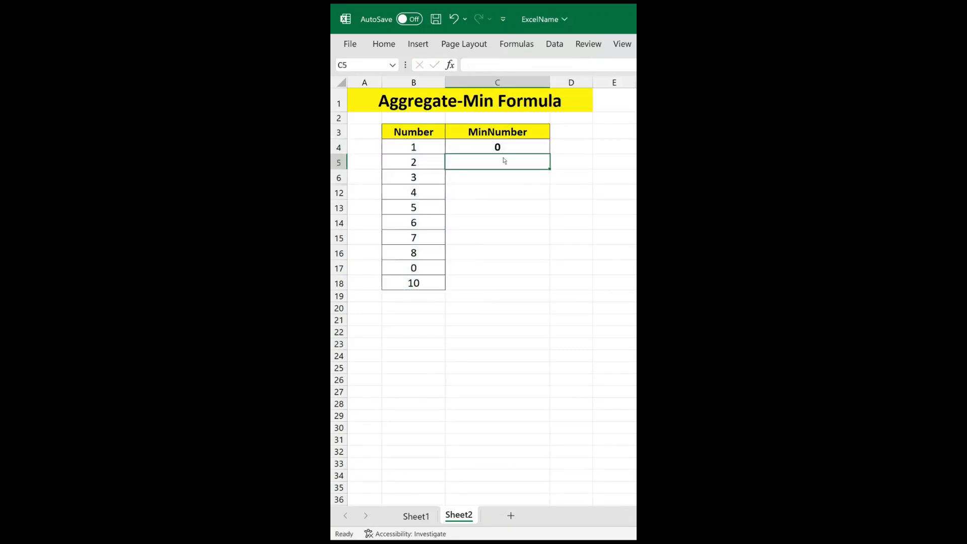
Compare the 0 in B17 with the minimum result in C4, and hide rows 6 to 17 of the Number list.
click(425, 268)
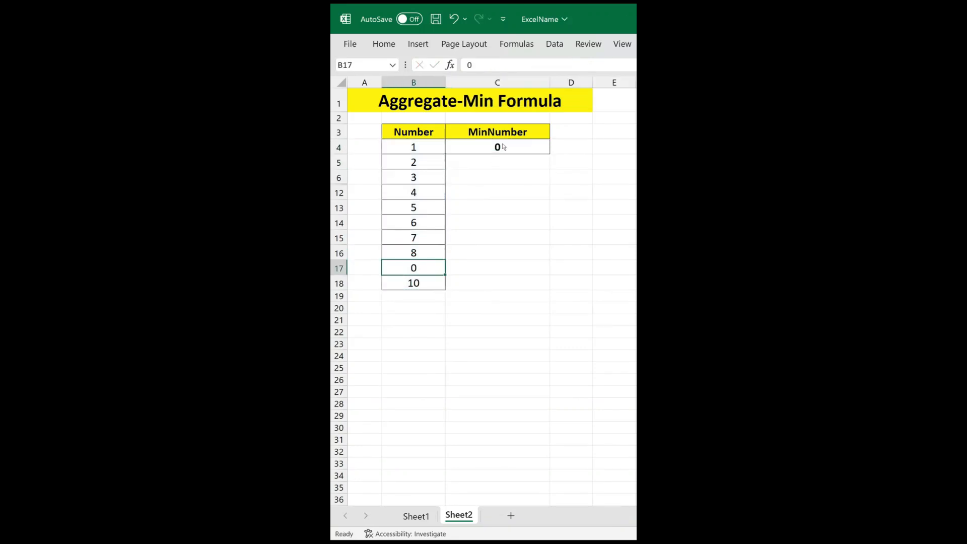
click(504, 146)
drag(414, 177, 418, 266)
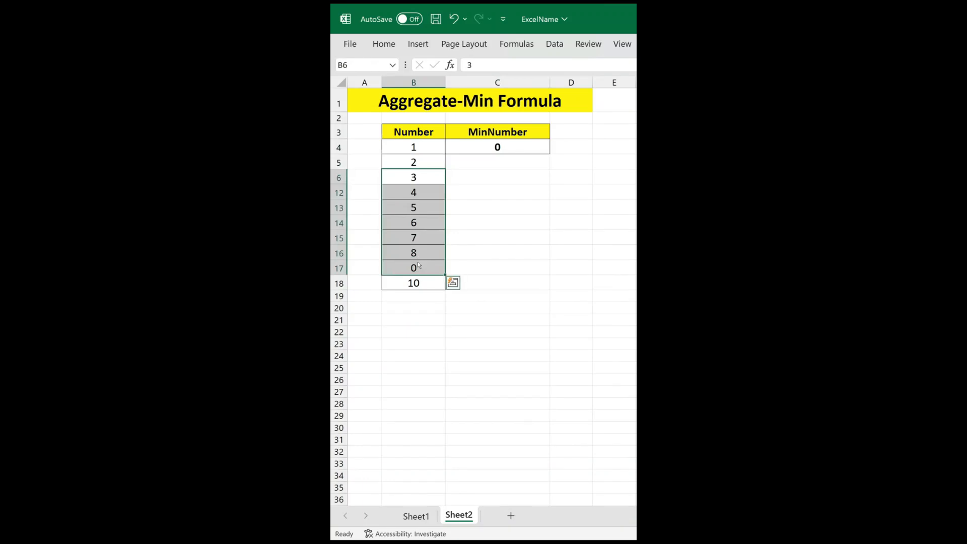
key(ctrl+9)
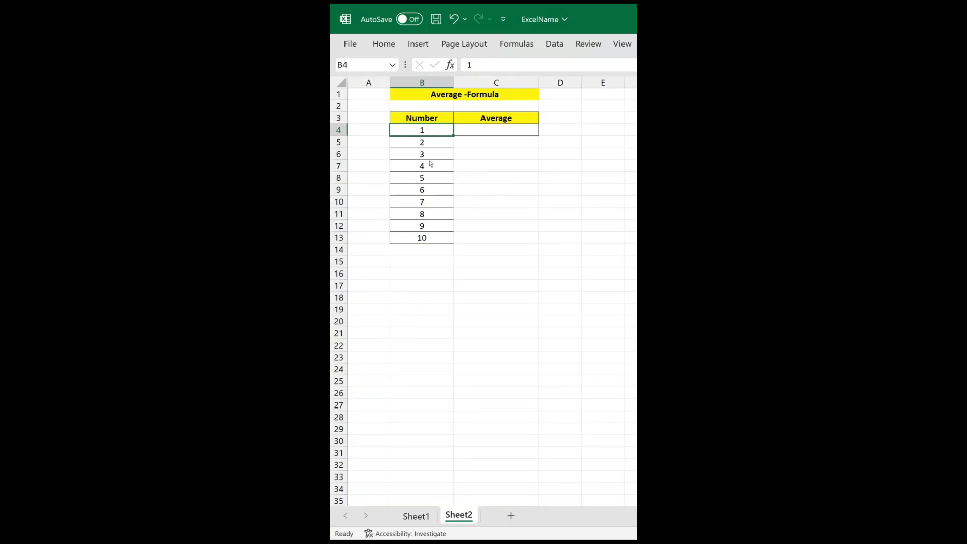
Enter =AGGREGATE(1,5,B4:B13) in the Average cell C4 to average the numbers while ignoring hidden rows.
drag(427, 166, 427, 205)
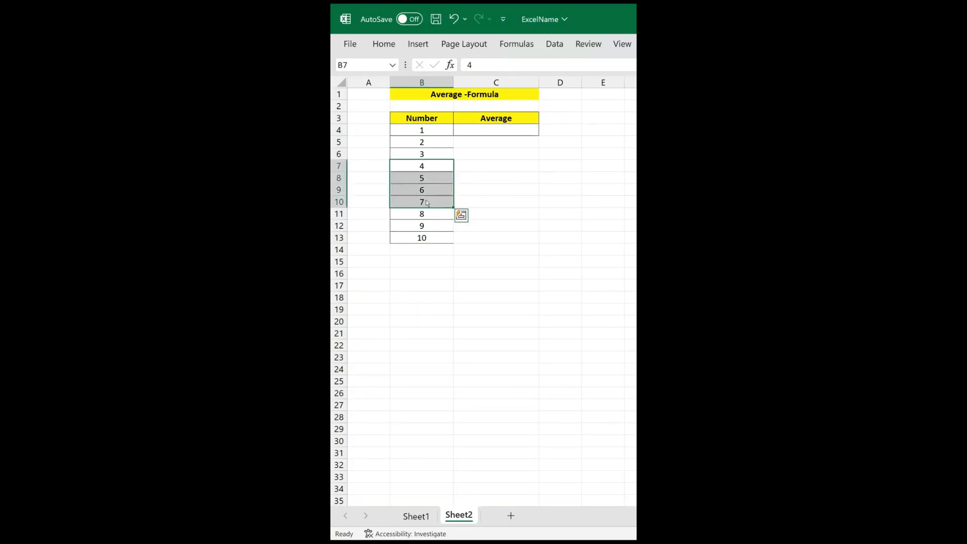
click(434, 166)
click(486, 130)
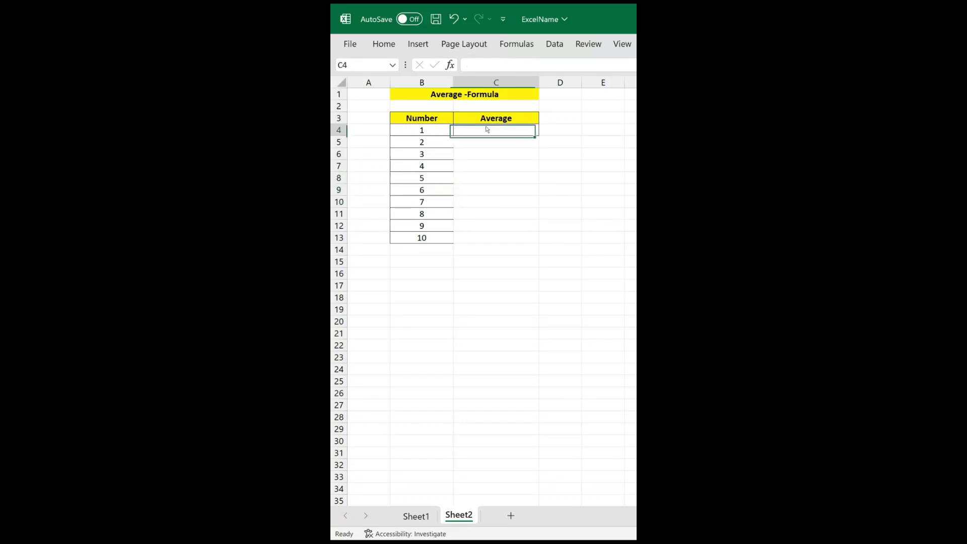
click(498, 66)
text(=Agg)
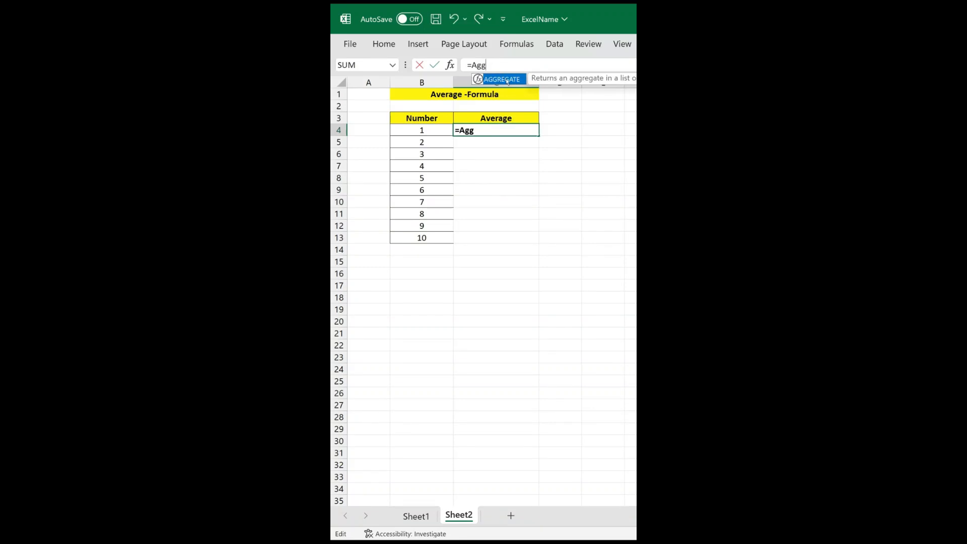
double_click(507, 81)
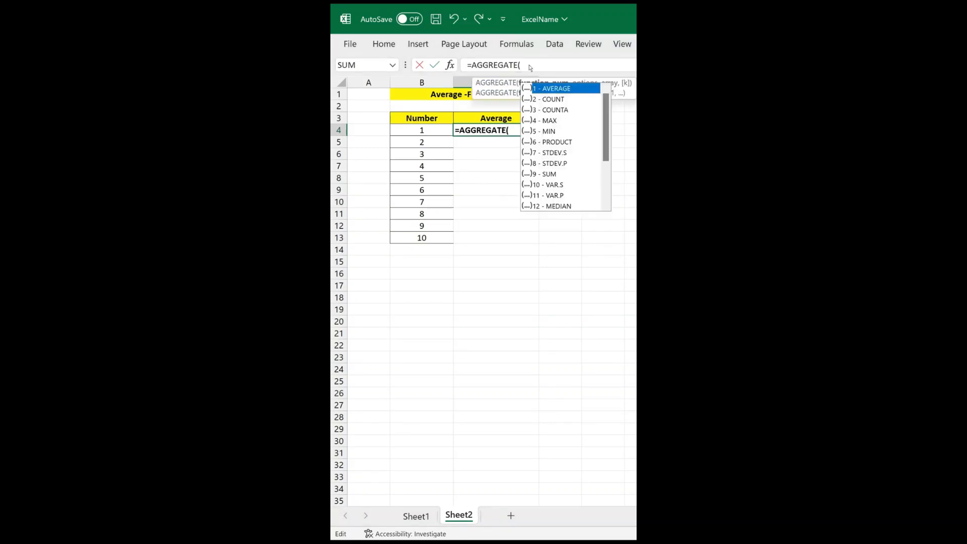
double_click(559, 89)
text(,)
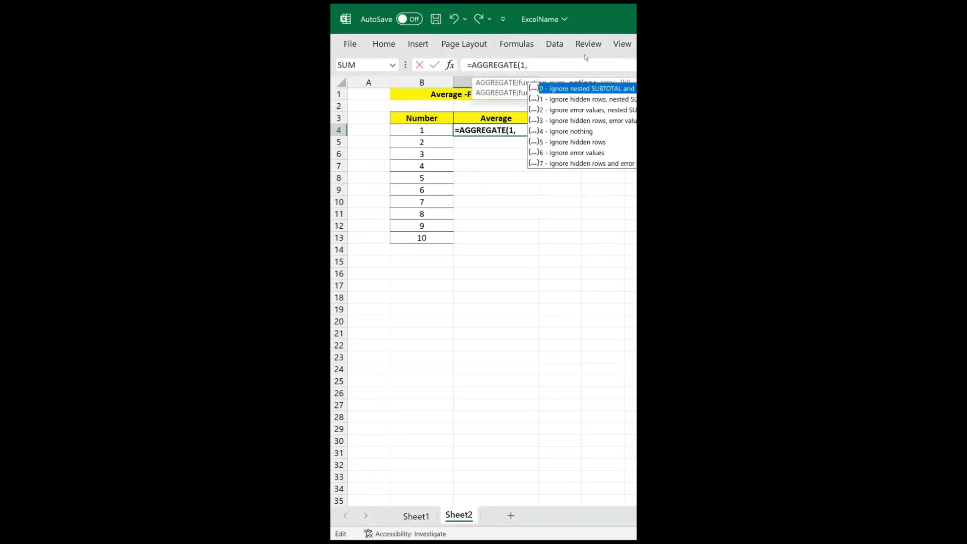
double_click(573, 142)
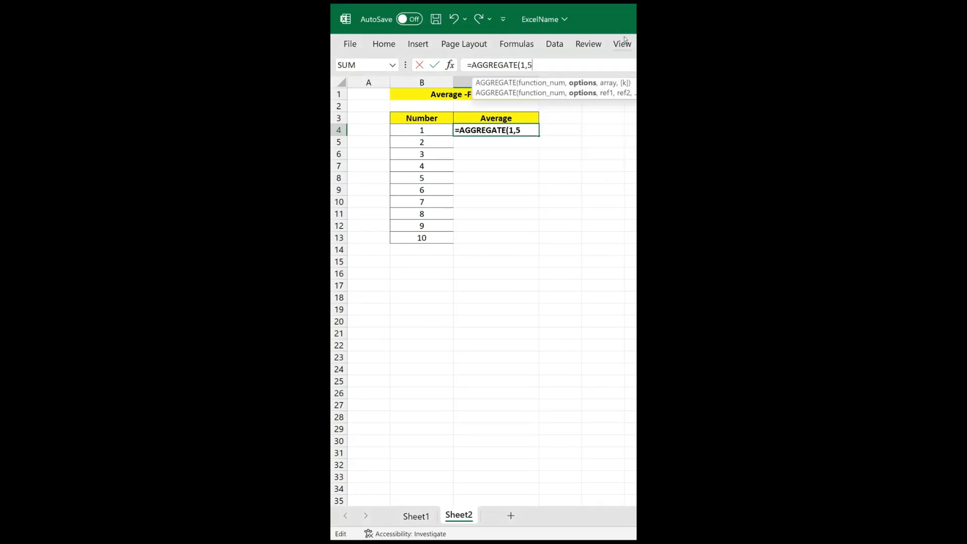
text(,)
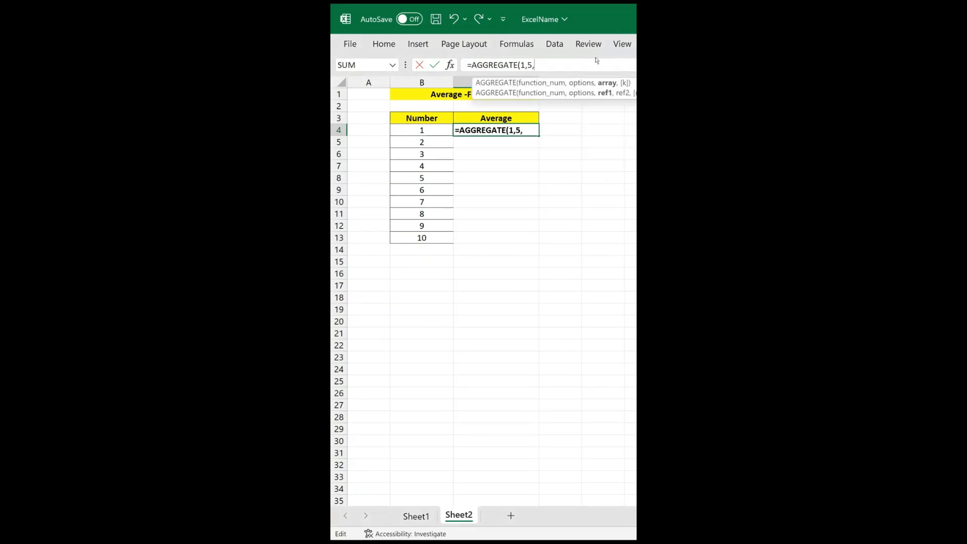
click(429, 132)
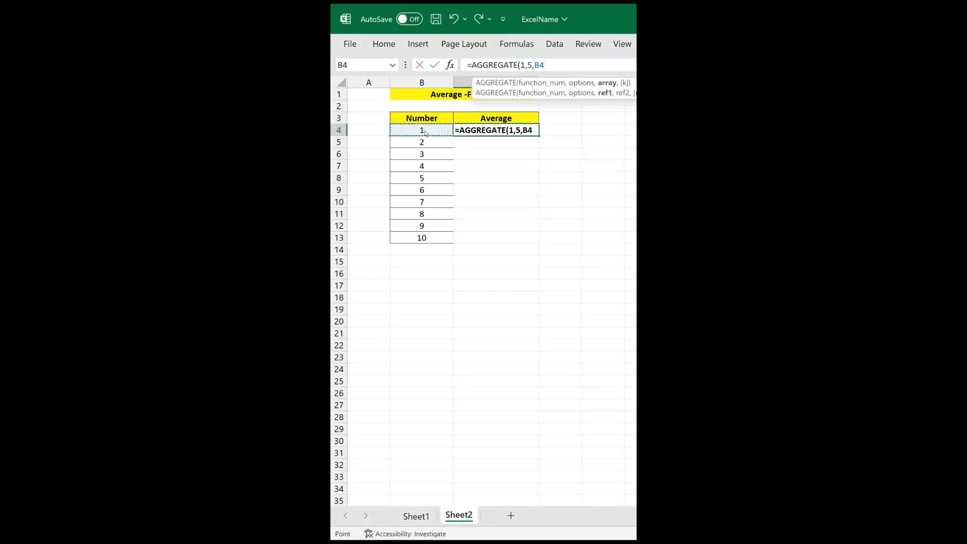
drag(424, 139, 425, 238)
text())
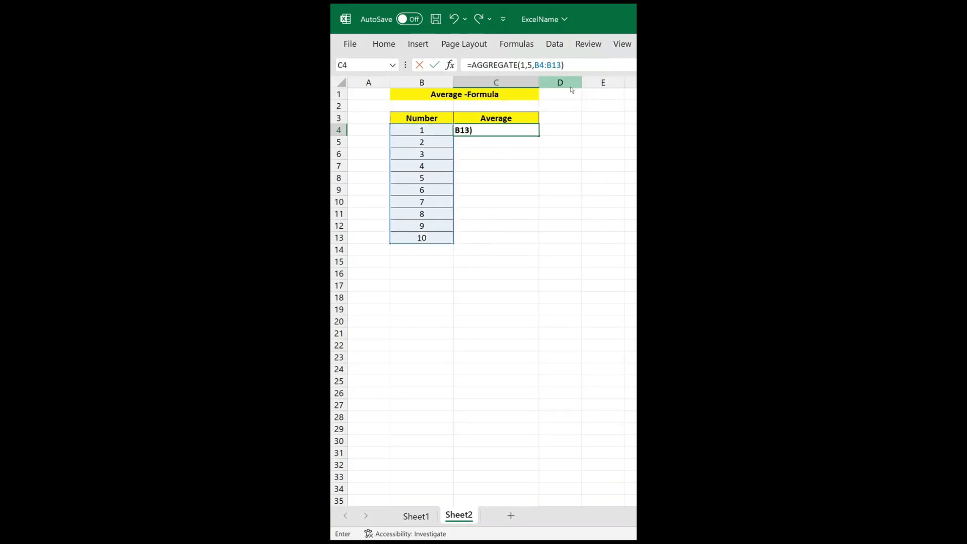
key(Return)
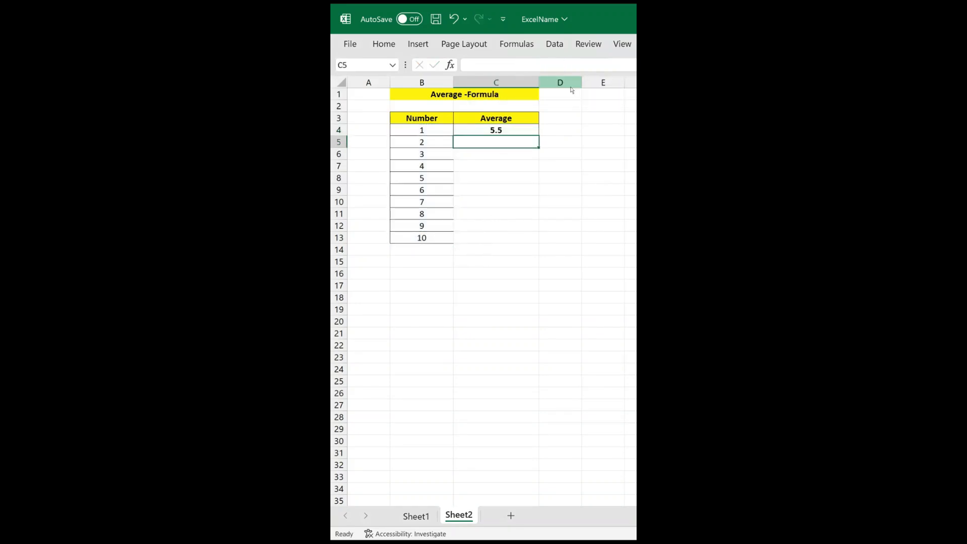
Hide rows 7 to 11 of the Number list and compare the remaining numbers with the average in C4.
click(511, 134)
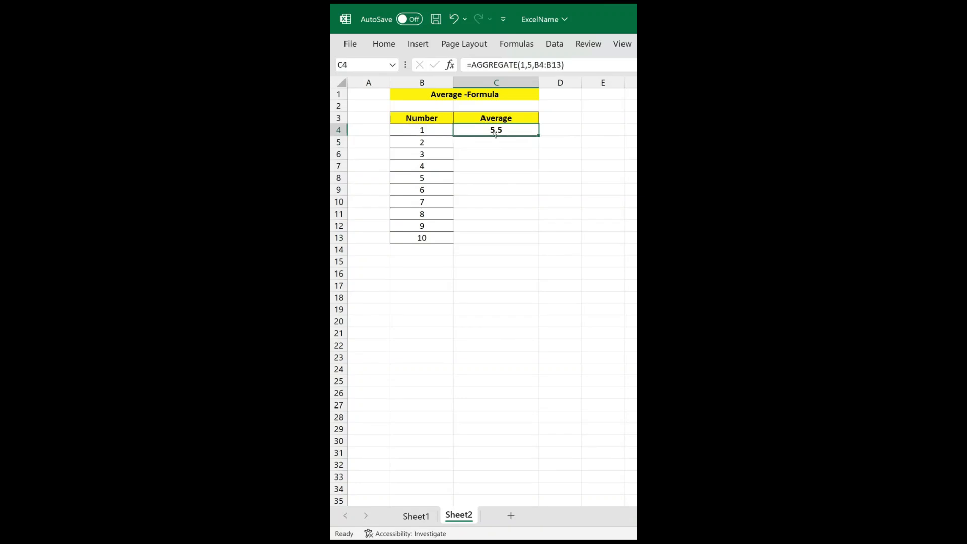
drag(424, 165, 425, 218)
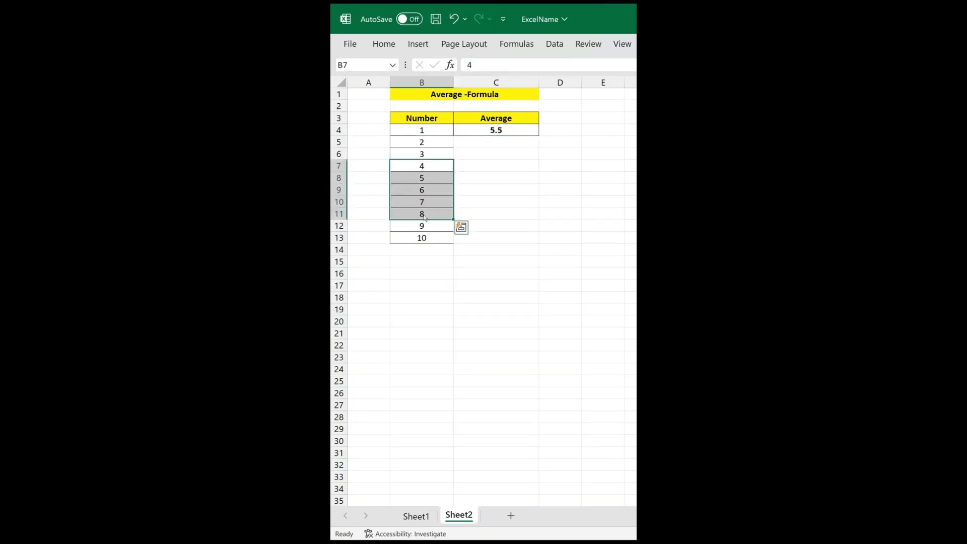
key(ctrl+9)
click(423, 176)
click(428, 145)
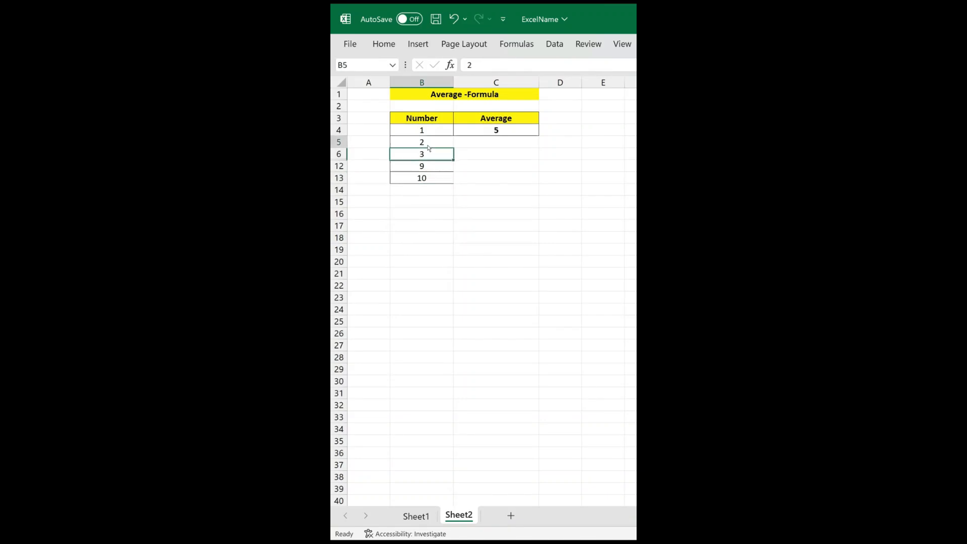
mouse_move(428, 147)
mouse_down()
mouse_move(426, 172)
mouse_move(428, 136)
mouse_up()
click(427, 133)
click(426, 144)
click(504, 131)
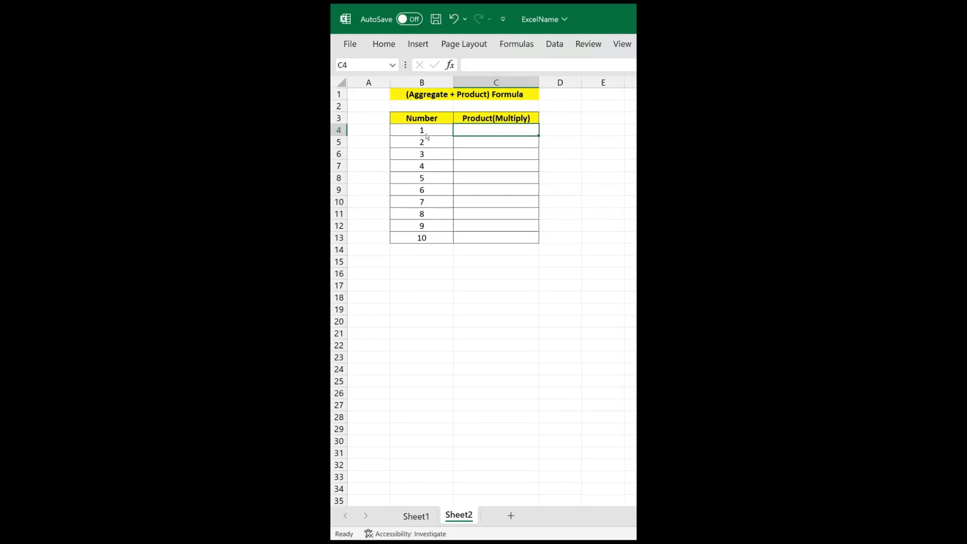
Enter =AGGREGATE(6,5,B4:B13) in the Product(Multiply) cell C4 to multiply the numbers while ignoring hidden rows.
click(429, 167)
click(482, 130)
click(516, 67)
text(=Ag)
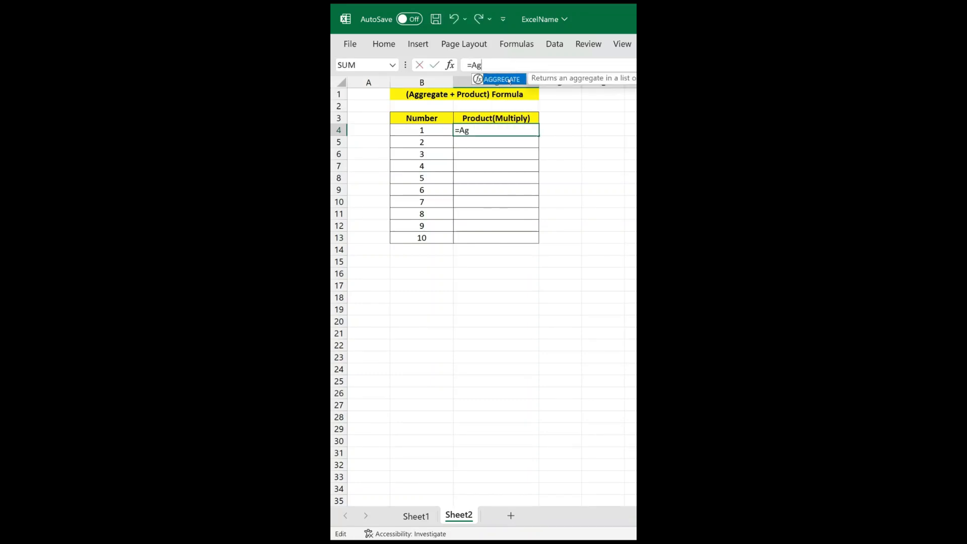
double_click(510, 81)
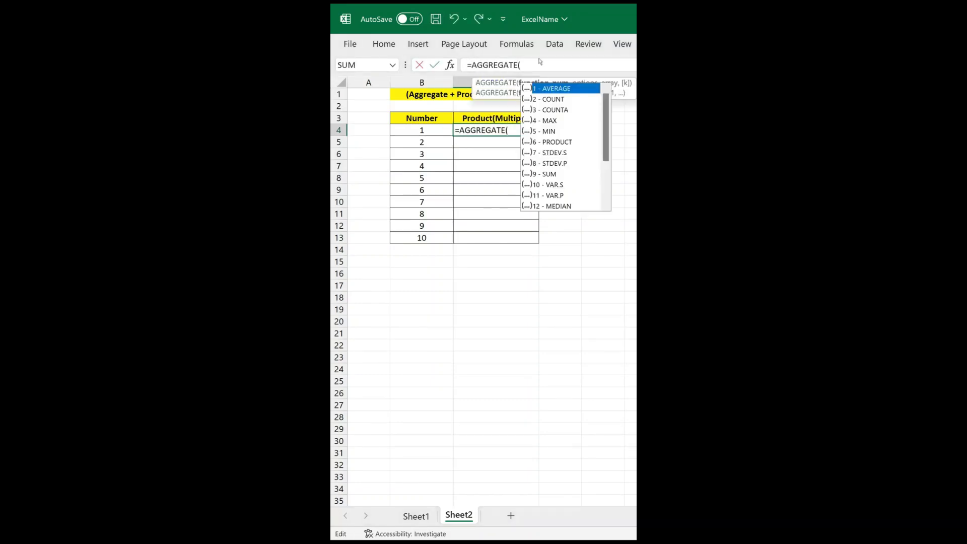
double_click(544, 142)
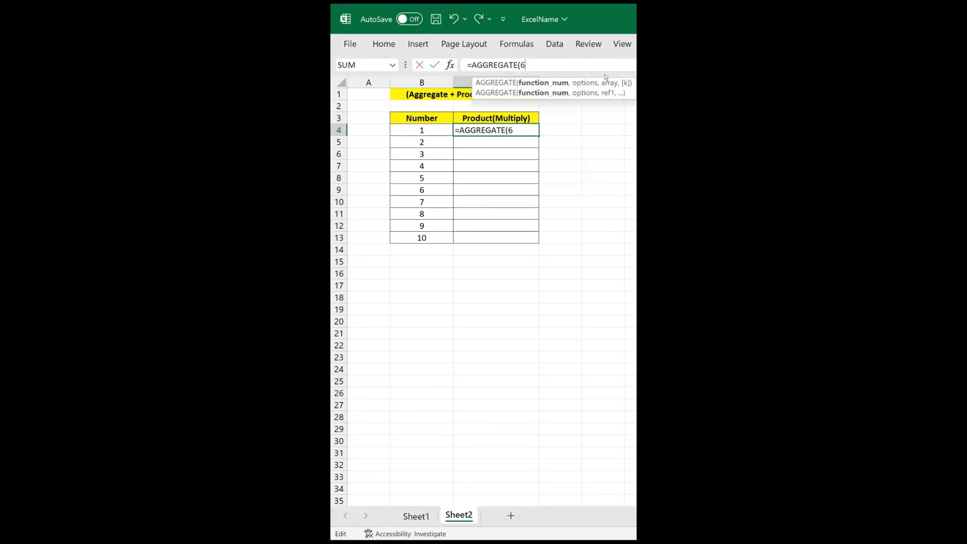
text(,)
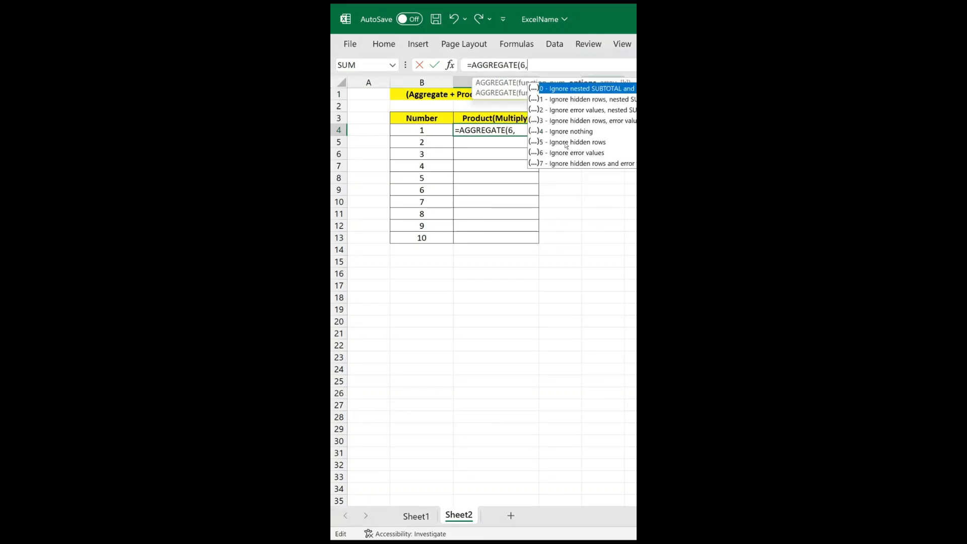
click(566, 143)
double_click(569, 143)
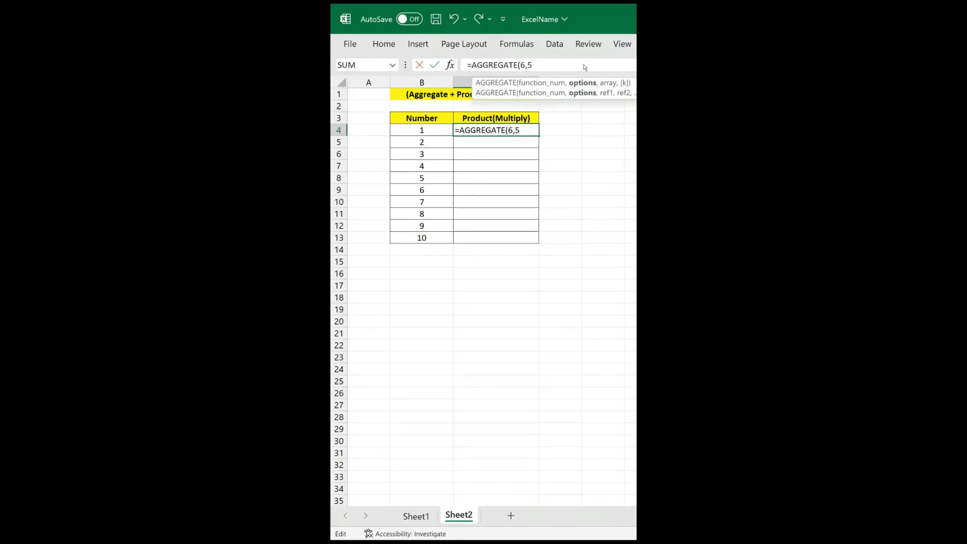
text(,)
drag(433, 134, 422, 239)
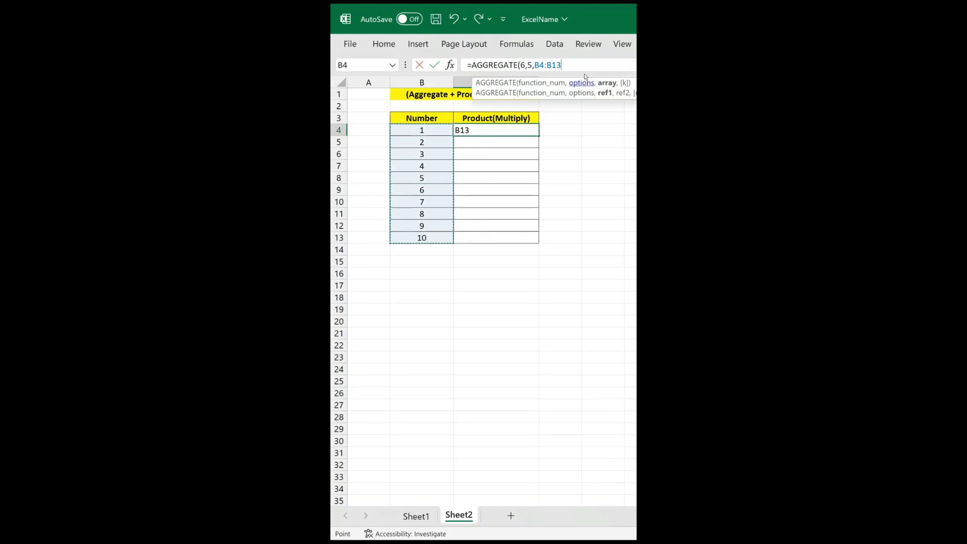
text())
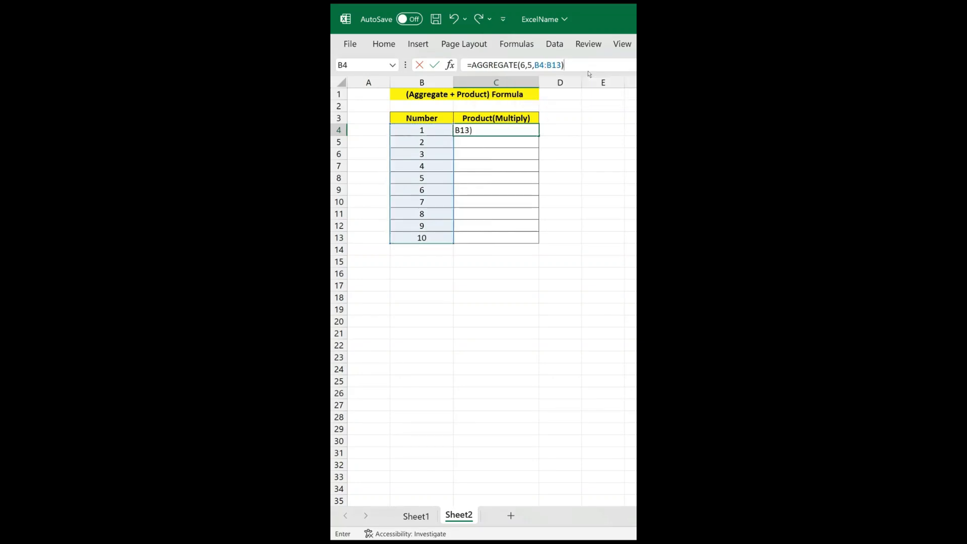
key(Return)
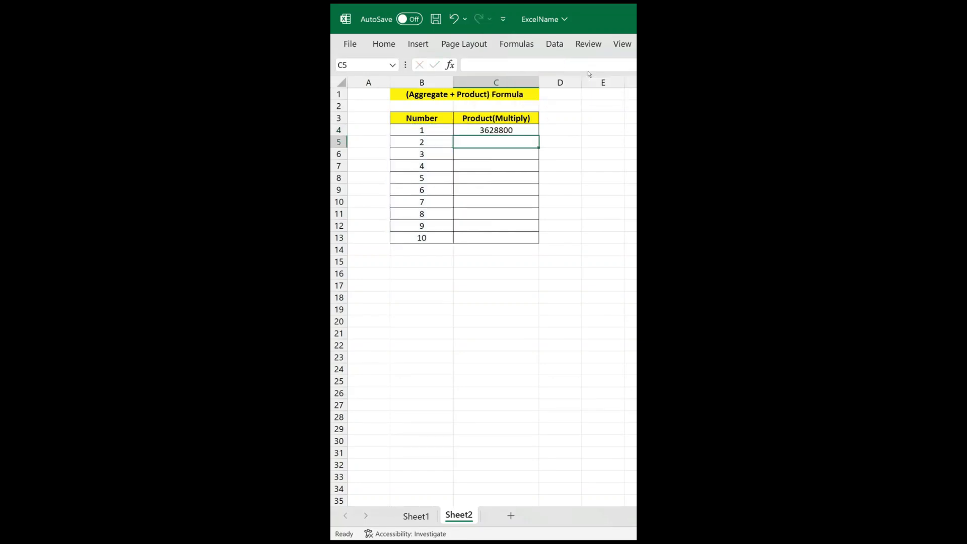
Hide rows 6 to 12 of the Number list and check the remaining numbers against the product in C4.
click(512, 134)
drag(430, 132, 424, 237)
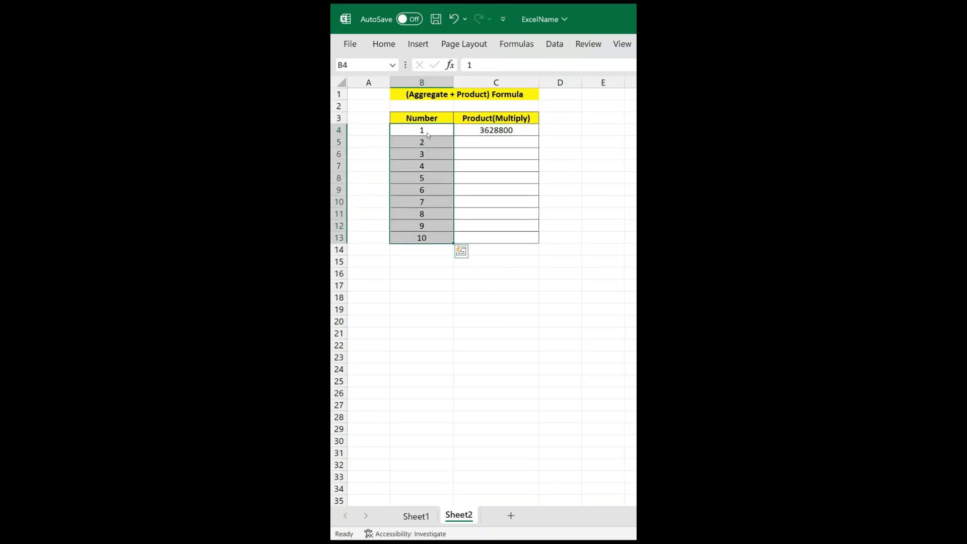
click(476, 132)
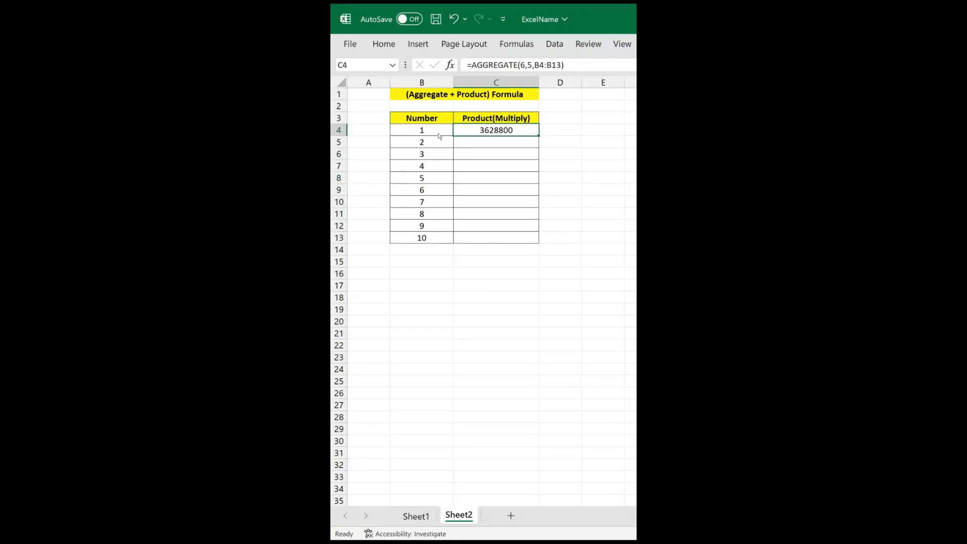
click(433, 171)
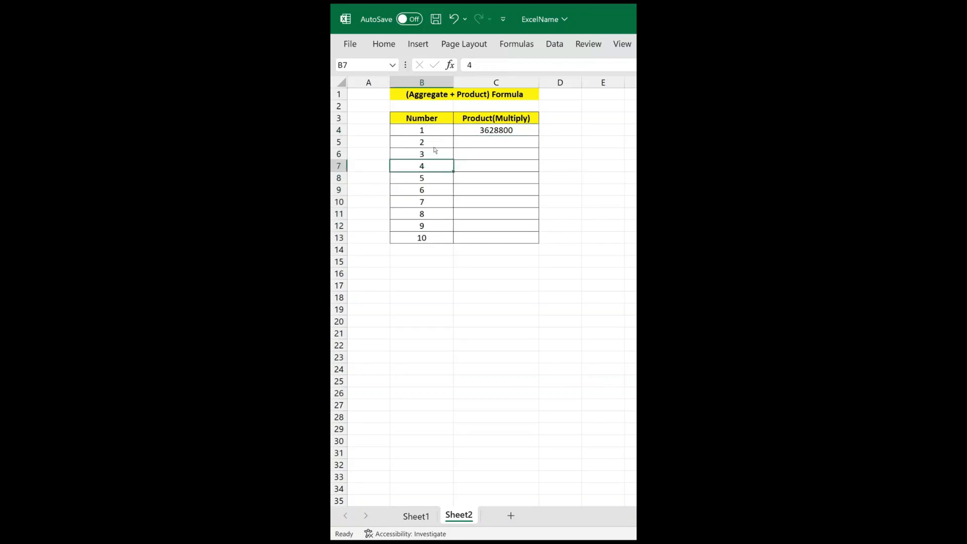
drag(434, 145, 435, 226)
click(431, 213)
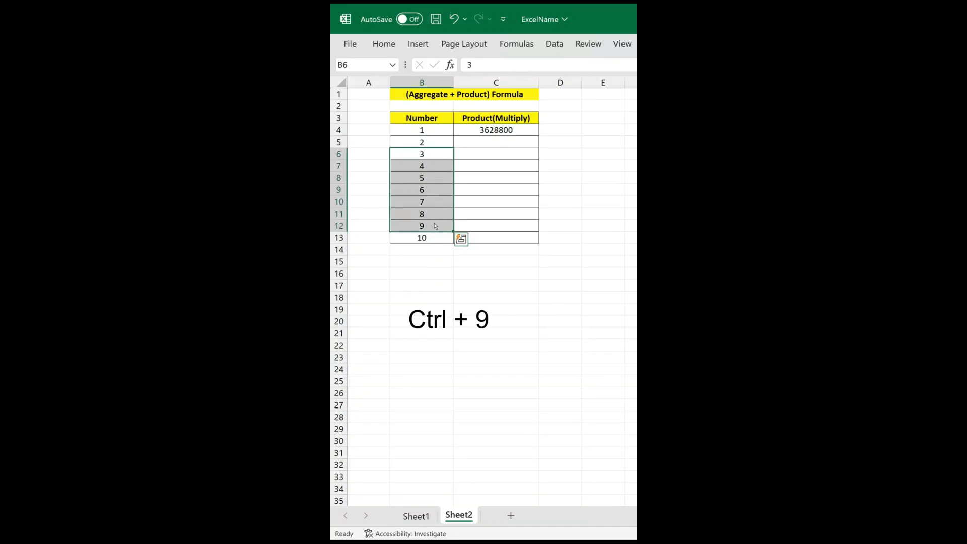
key(ctrl+9)
click(433, 132)
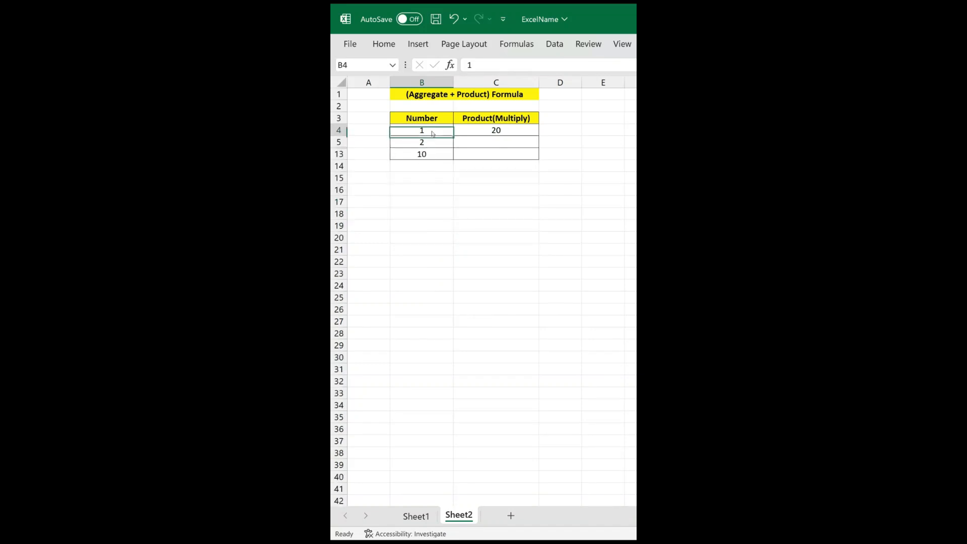
click(432, 143)
click(436, 154)
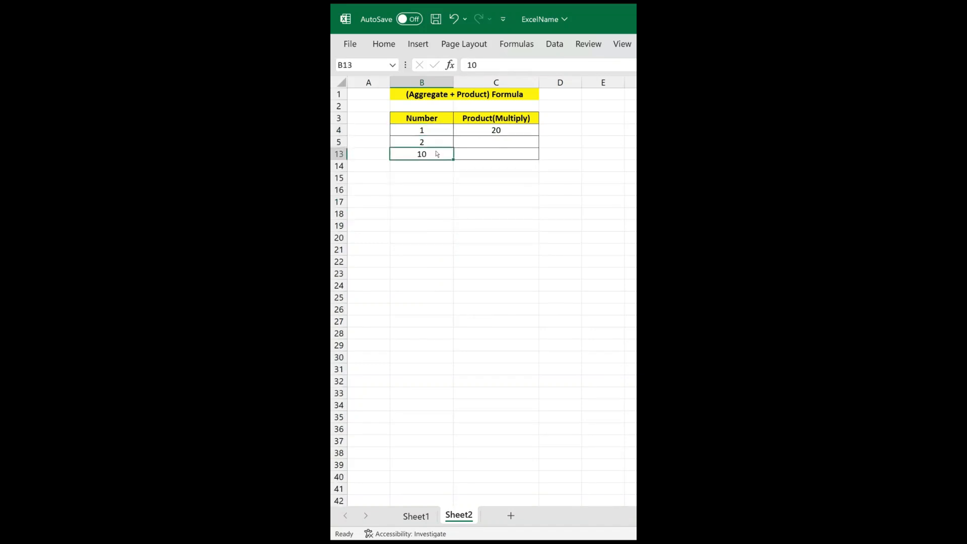
click(501, 132)
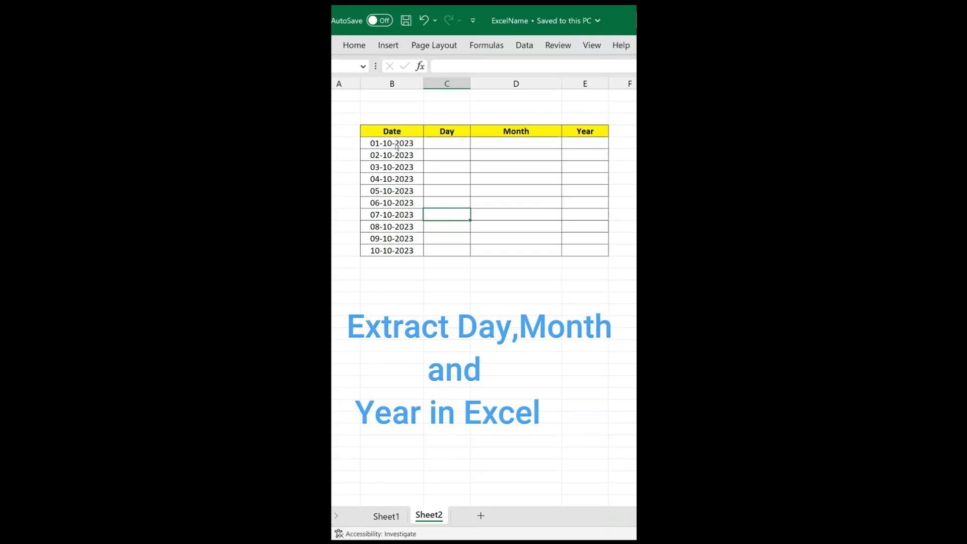
Fill the dates in B5:B14 across the Day, Month and Year columns.
click(446, 147)
click(527, 148)
click(578, 147)
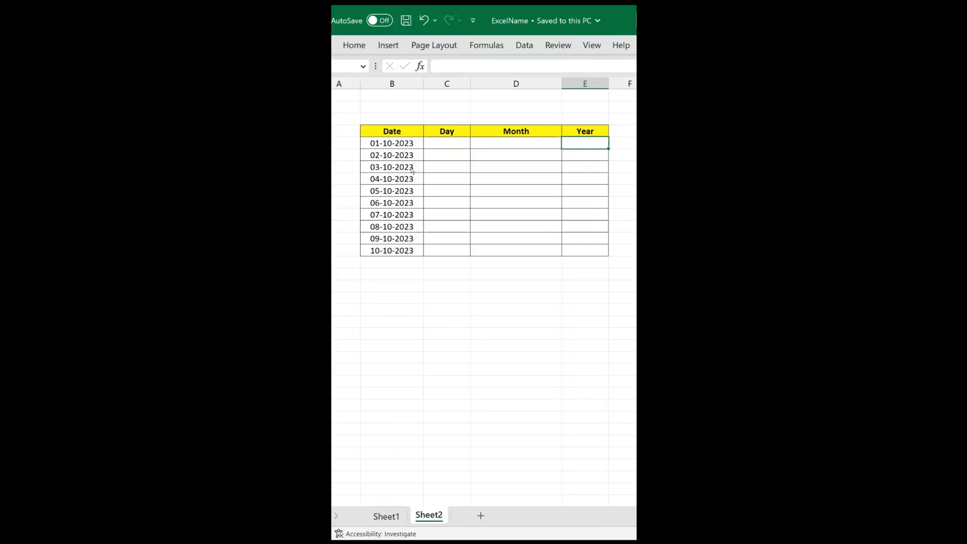
drag(408, 144, 626, 251)
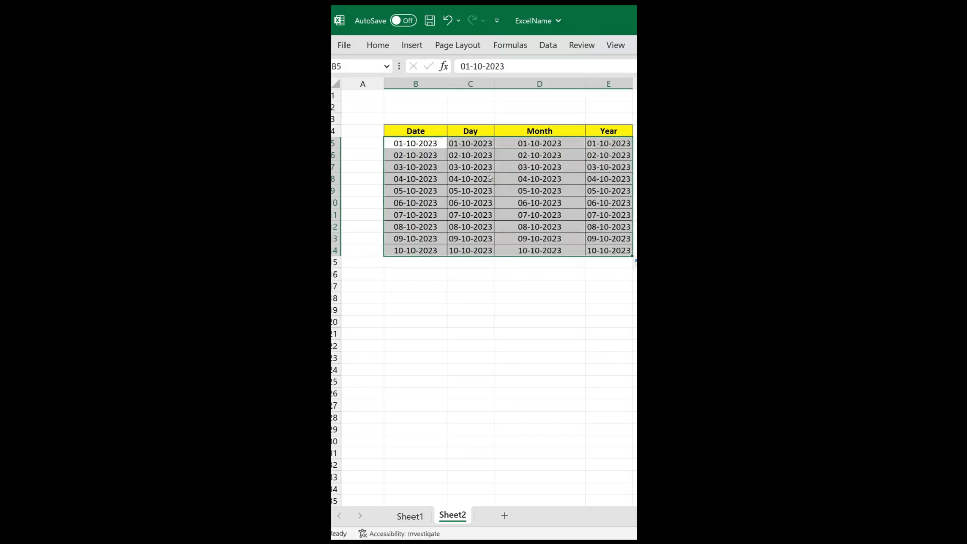
click(539, 215)
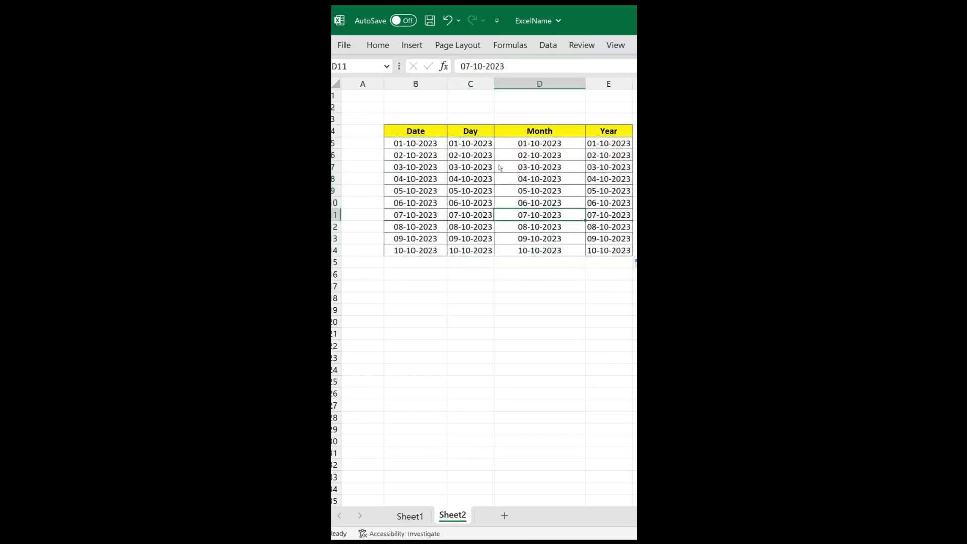
Apply the custom number format dddd to the dates in the Day column, C5:C14.
drag(479, 149, 478, 251)
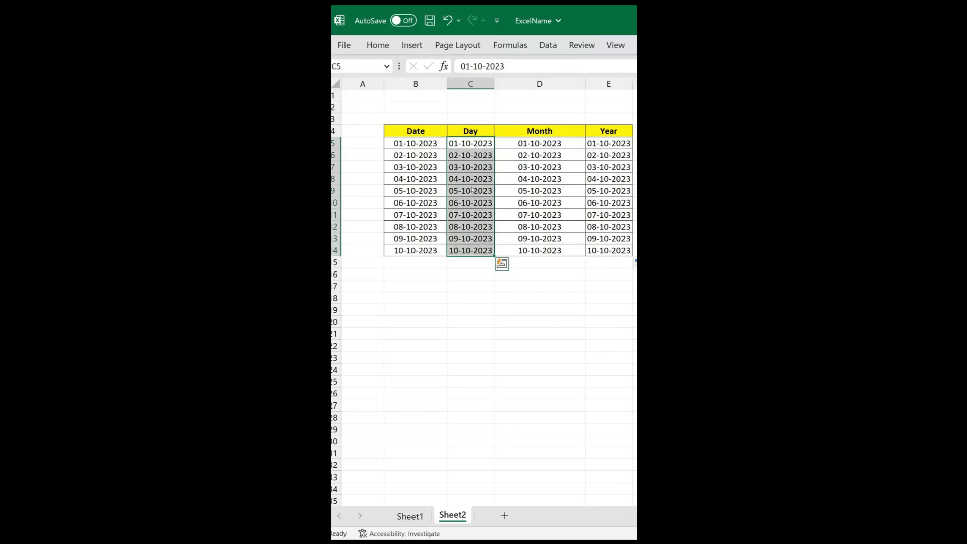
key(ctrl+1)
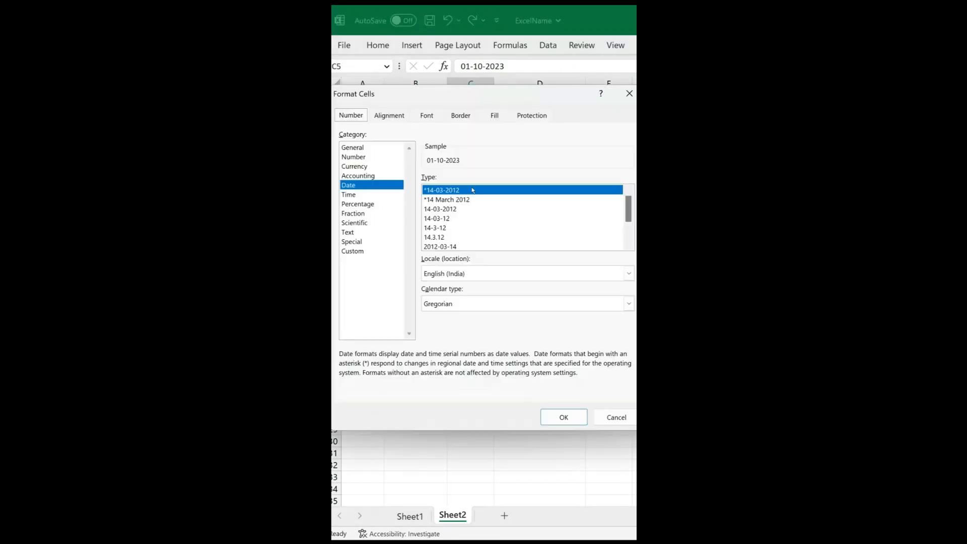
click(369, 252)
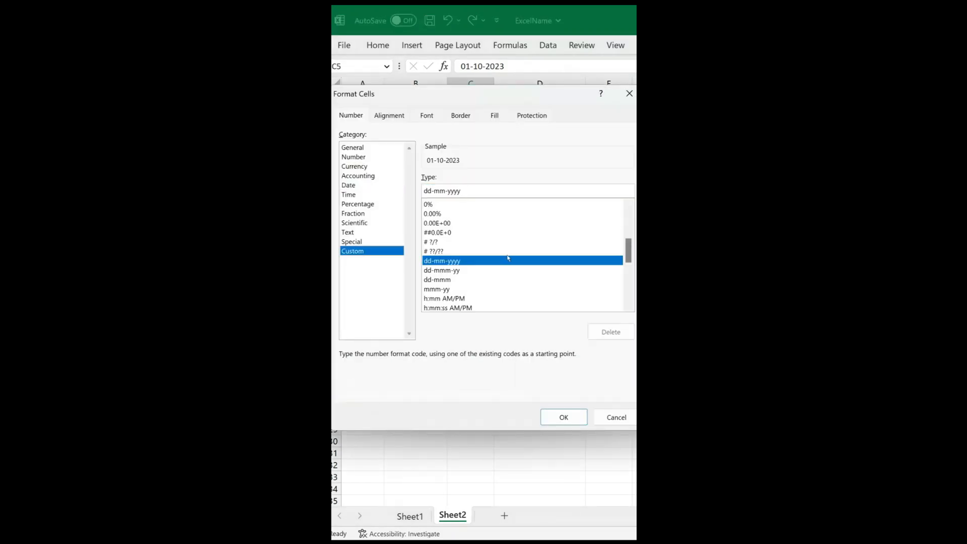
drag(468, 191, 386, 194)
text(ddddd)
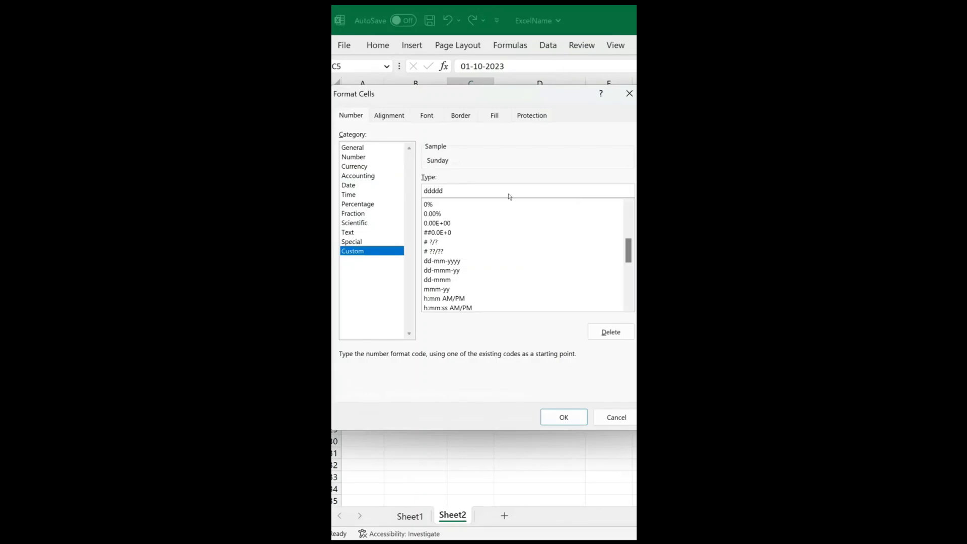
click(559, 420)
Apply the custom number format mmmm to the dates in the Month column, D5:D14.
drag(538, 145, 543, 252)
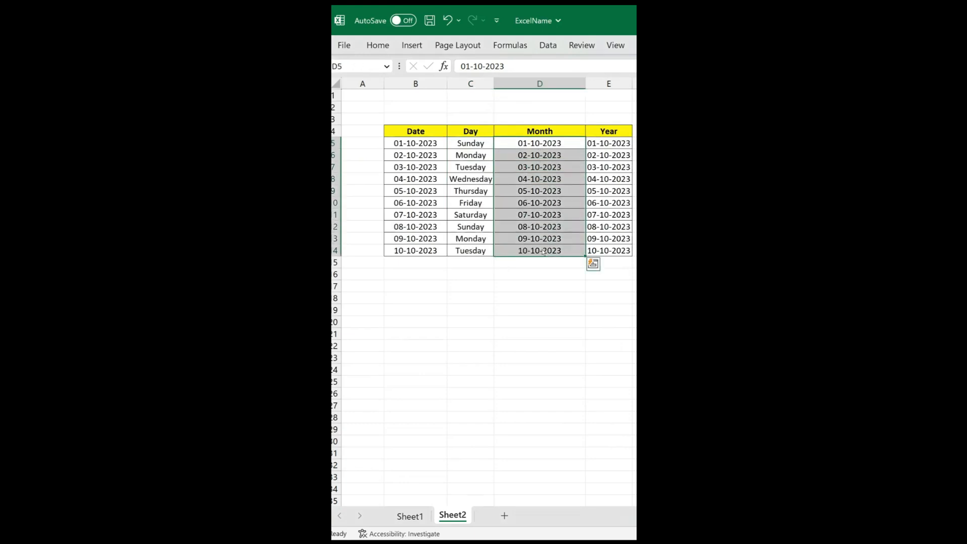
key(ctrl+1)
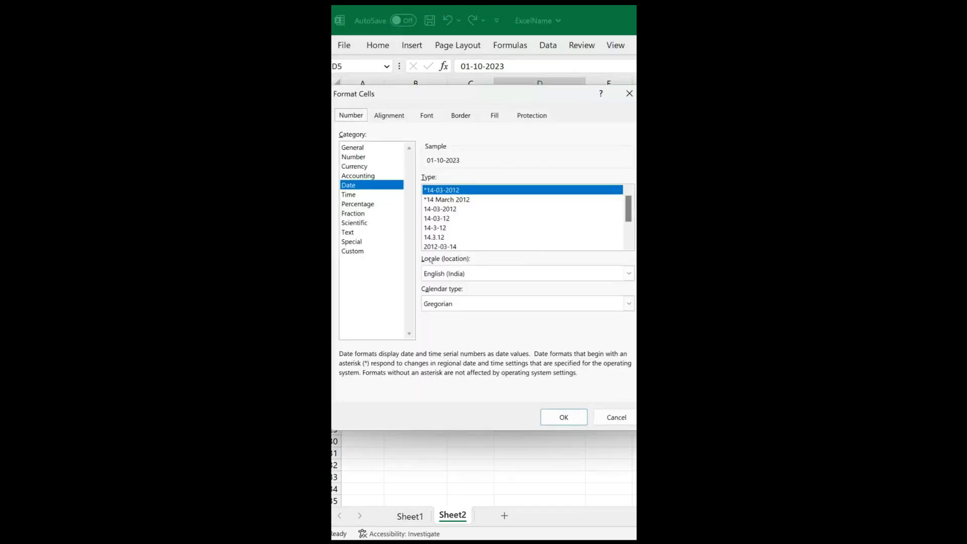
click(368, 255)
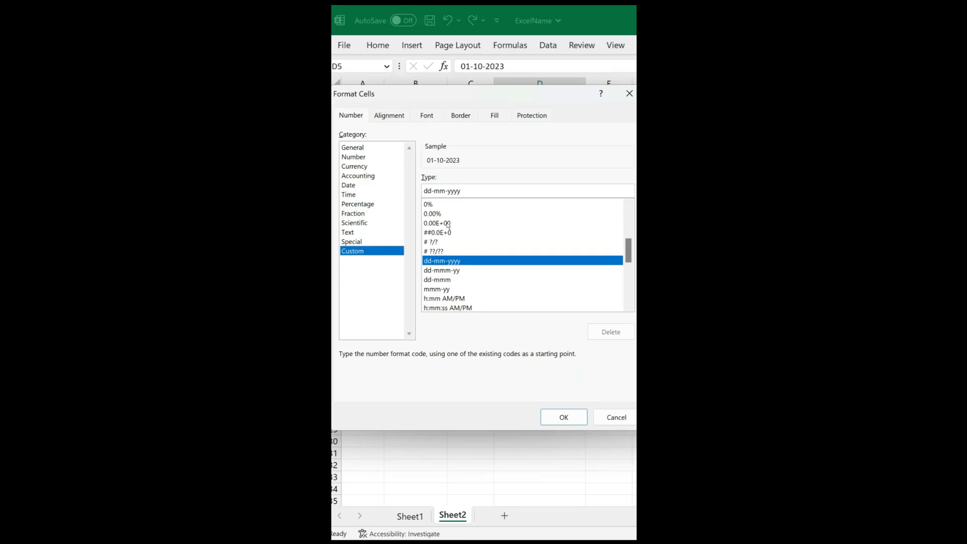
drag(472, 191, 426, 193)
text(mmm)
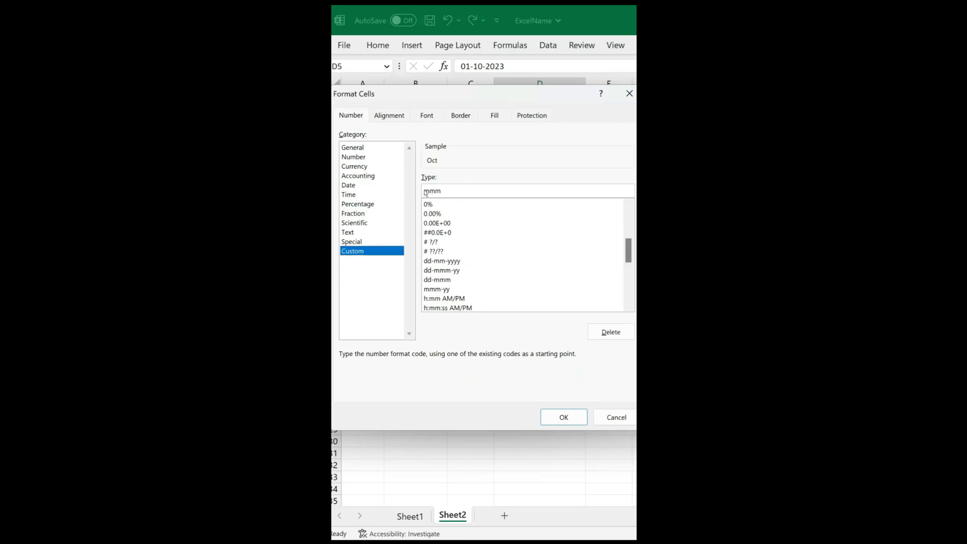
text(m)
click(563, 417)
Apply the custom number format yyyy to the dates in the Year column, E5:E14.
drag(609, 143, 611, 251)
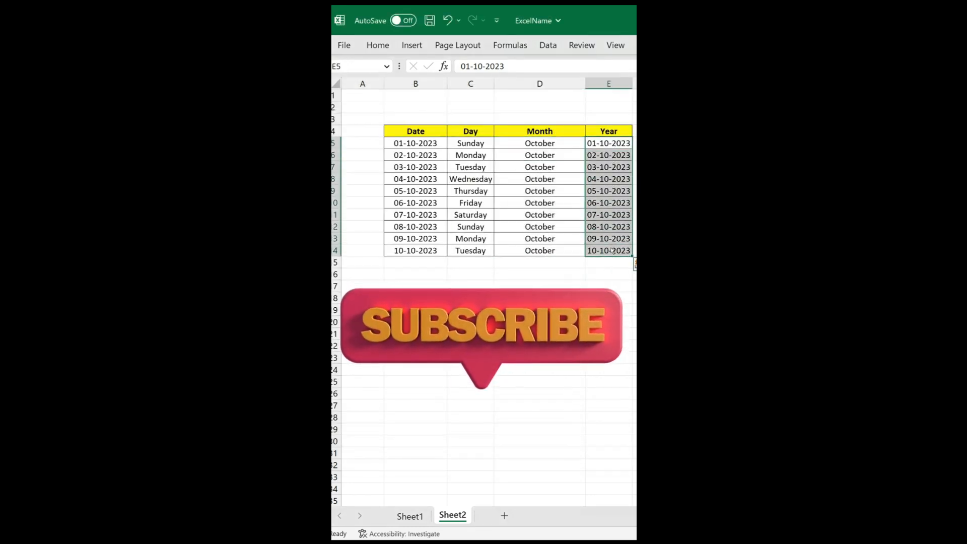
key(ctrl+1)
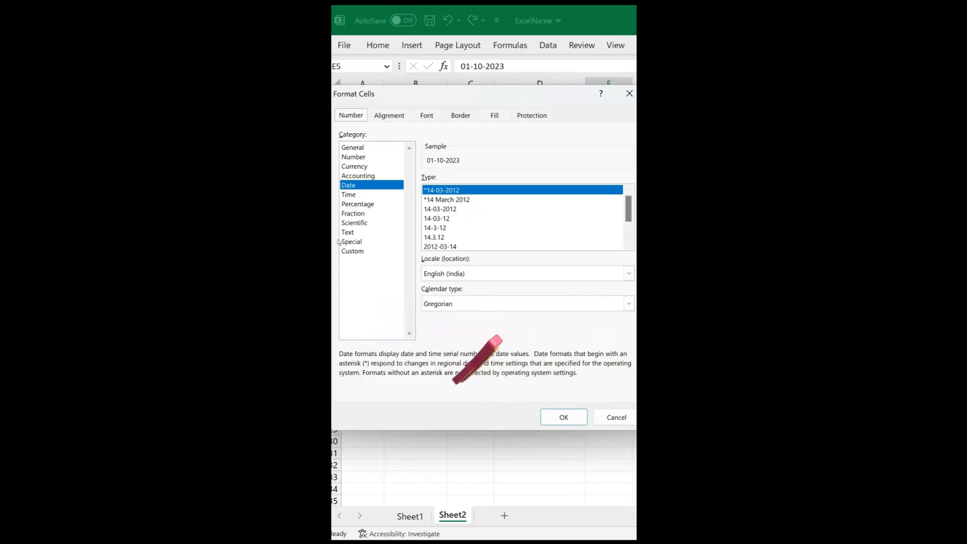
click(352, 251)
drag(479, 192, 420, 195)
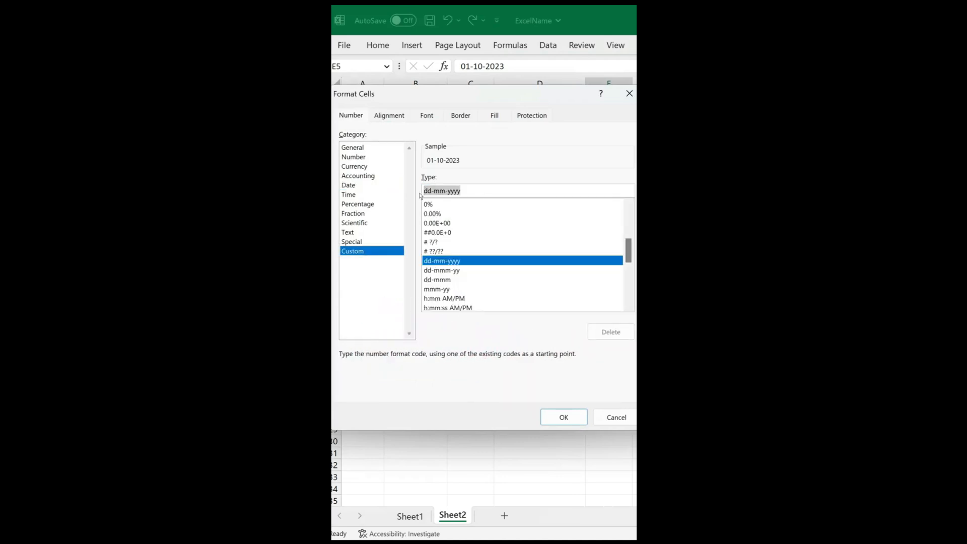
text(yyyy)
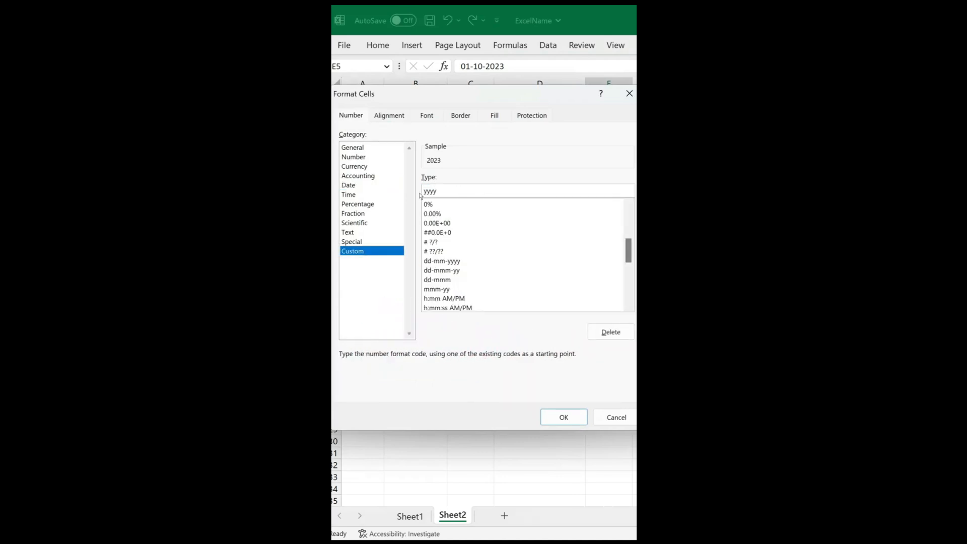
click(564, 417)
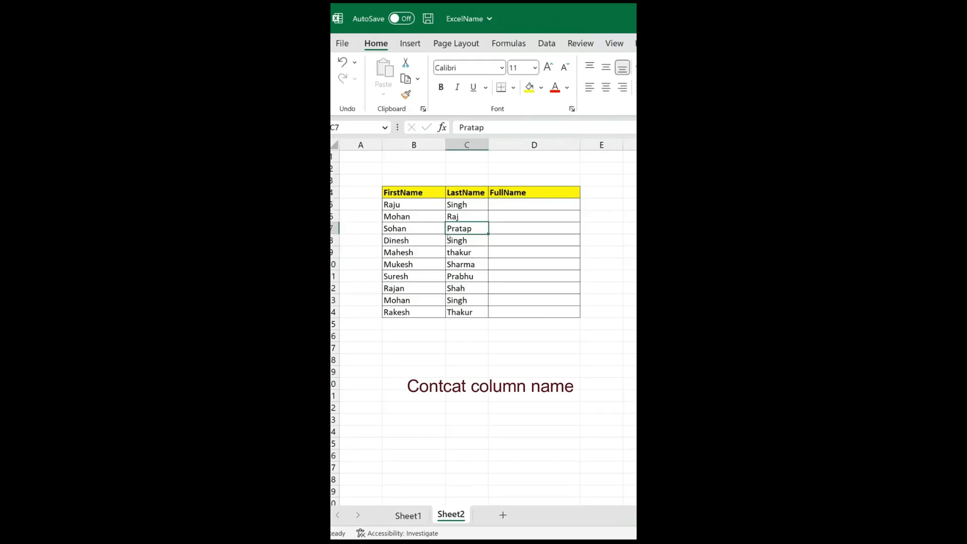
drag(398, 197, 509, 267)
click(472, 257)
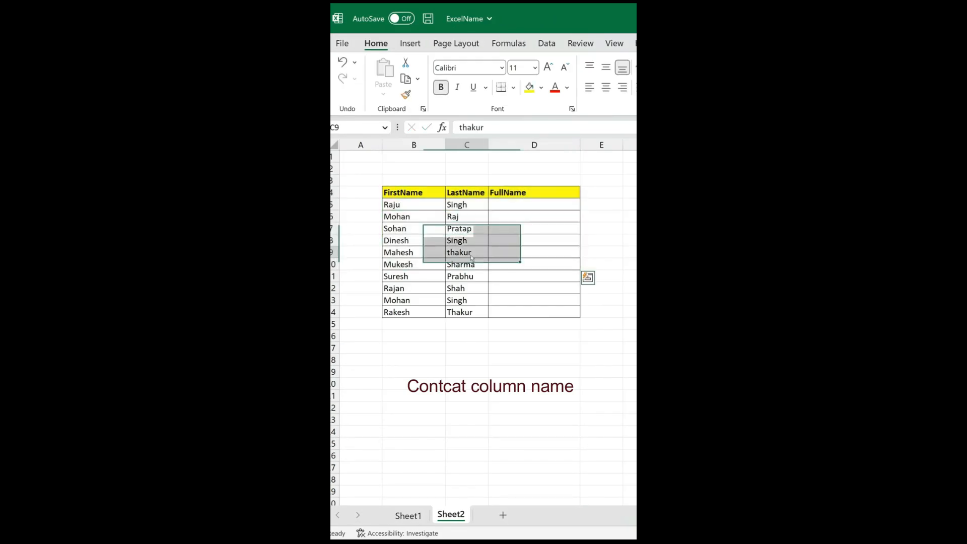
click(403, 204)
click(476, 206)
Enter =B5&" "&C5 in the FullName cell D5 to join the first and last names with a space.
click(524, 206)
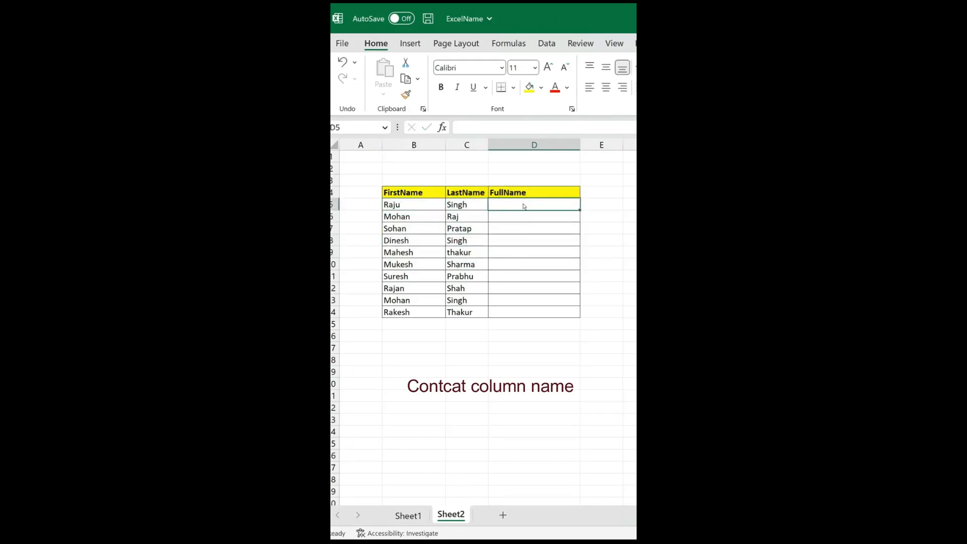
double_click(521, 208)
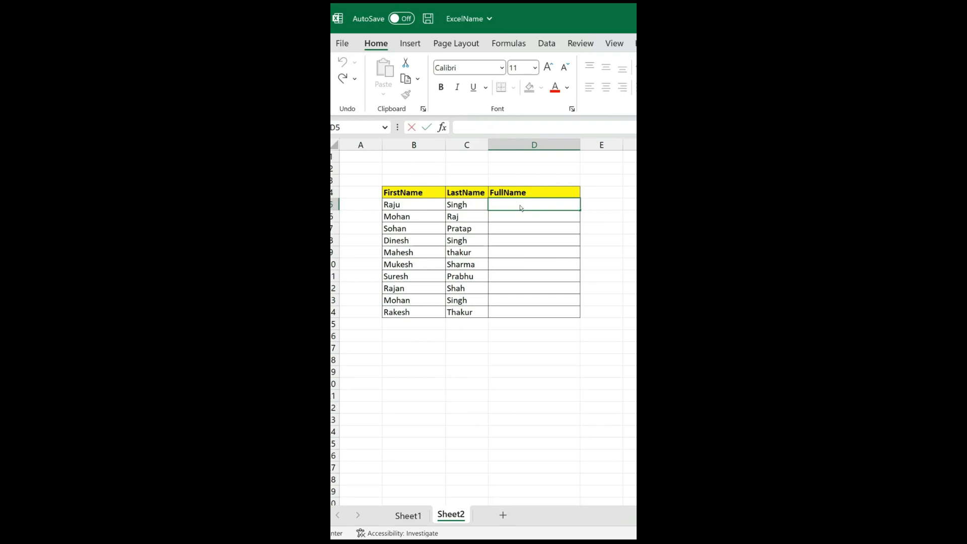
text(=)
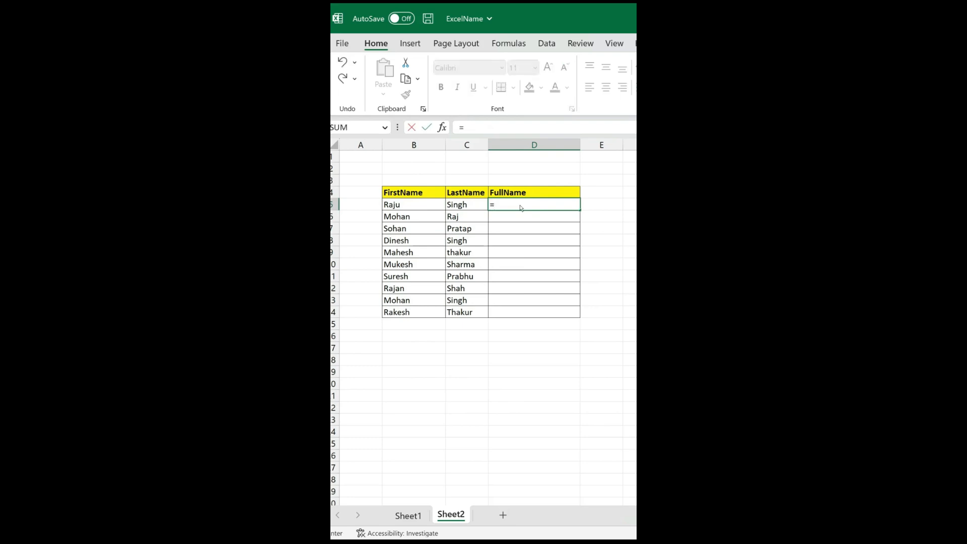
click(410, 206)
text(&)
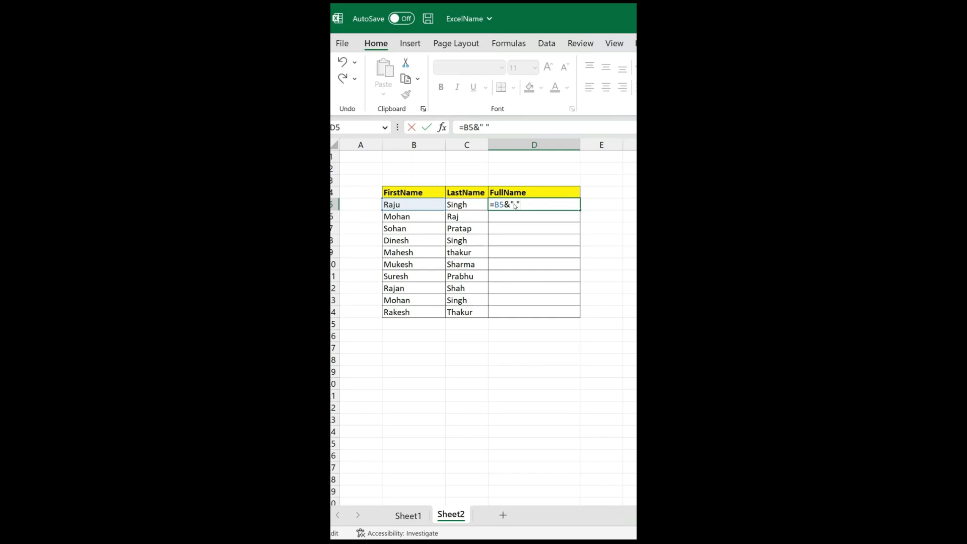
text(" "&)
click(466, 205)
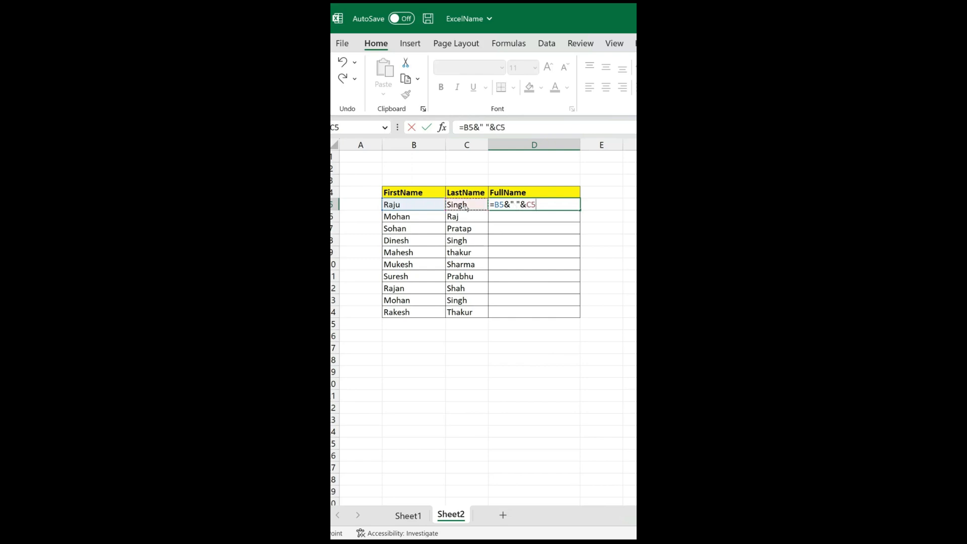
key(Return)
Fill the joining formula in D5 down the FullName column to D14.
click(548, 207)
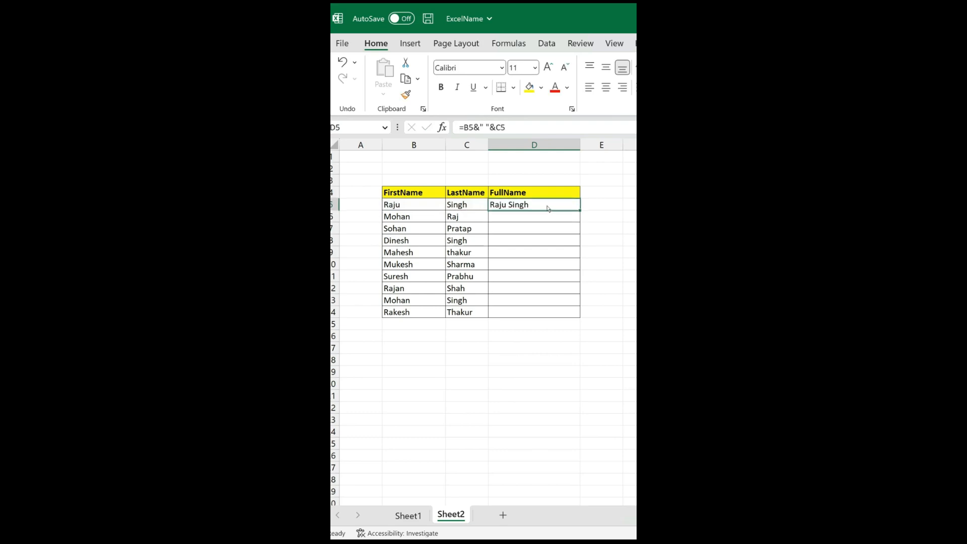
drag(580, 213, 579, 317)
click(466, 265)
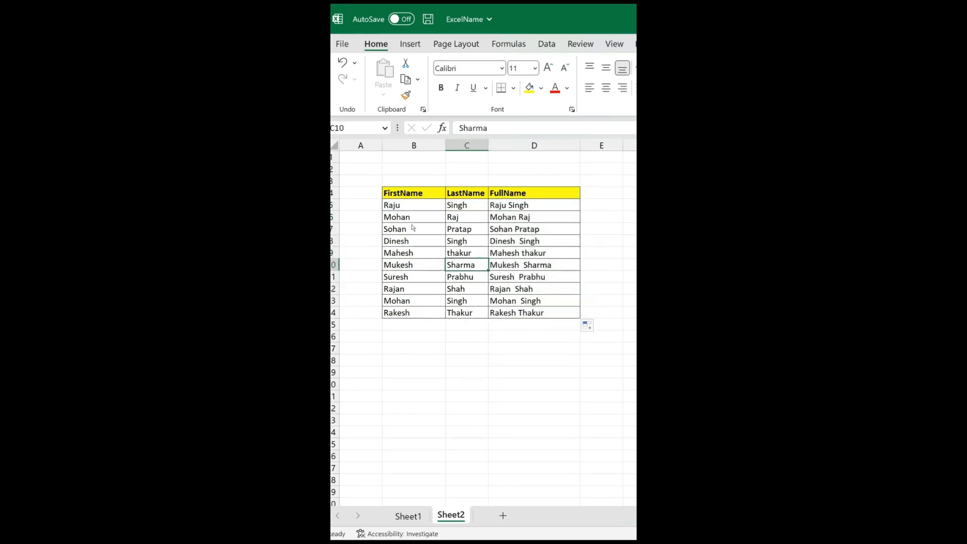
click(460, 215)
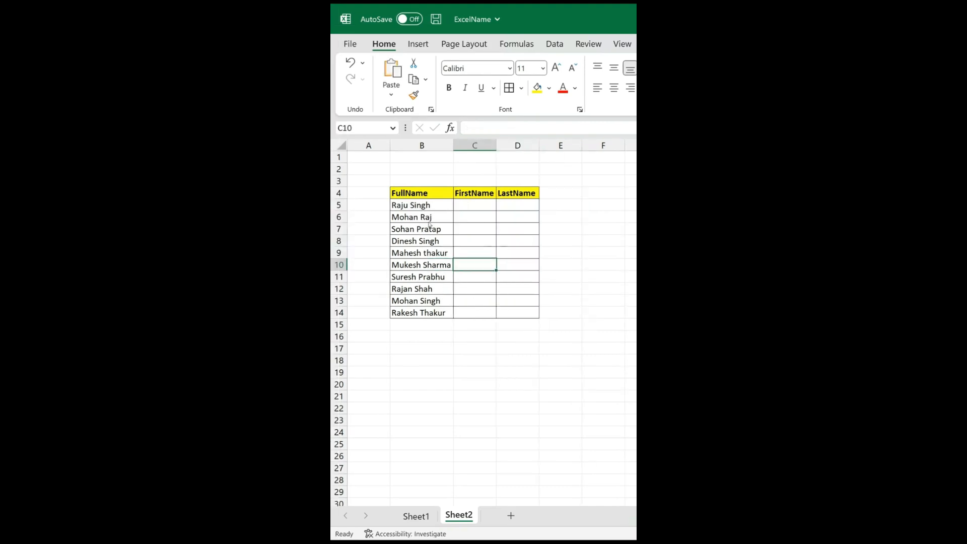
drag(422, 197, 486, 295)
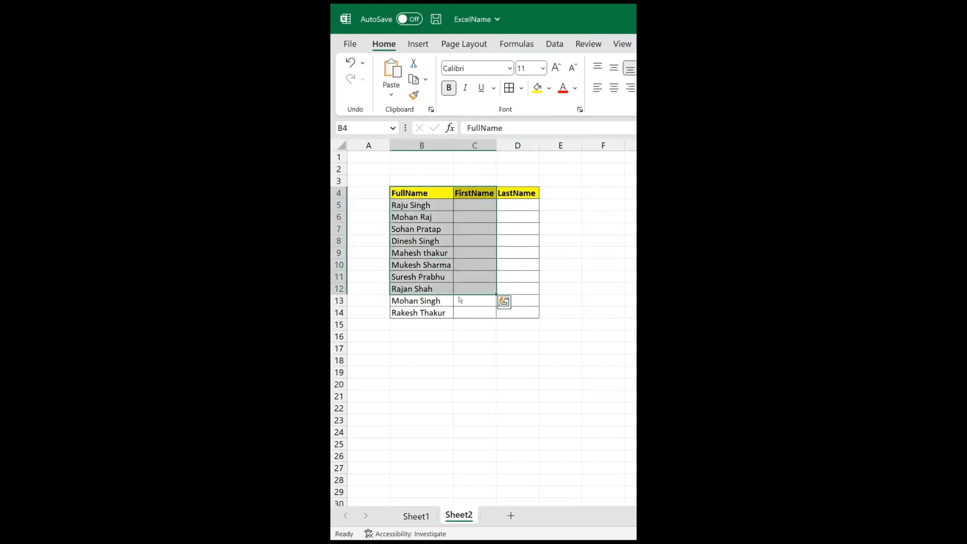
click(422, 220)
click(478, 207)
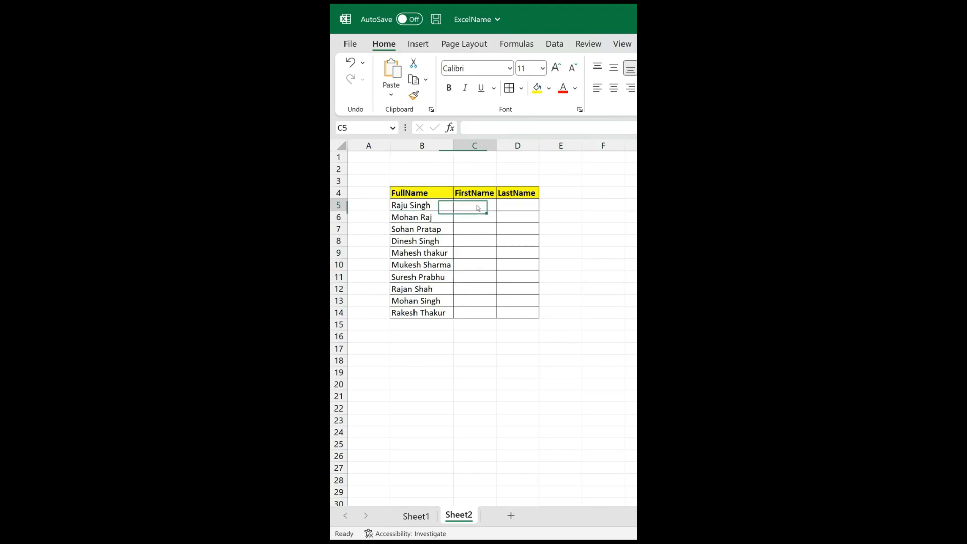
click(513, 204)
Enter the first name and last name from the full name in B5 into C5 and D5 as examples.
double_click(466, 207)
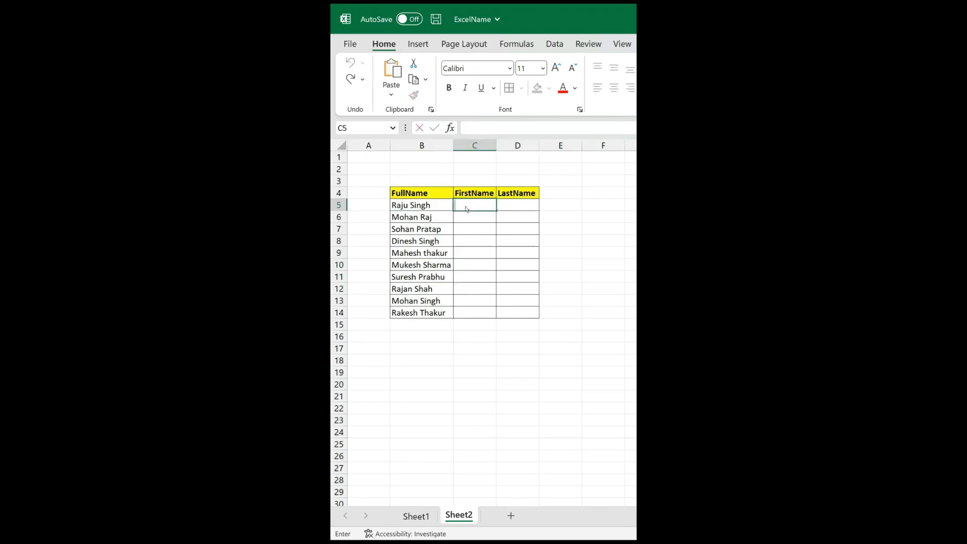
text(Raju)
key(Tab)
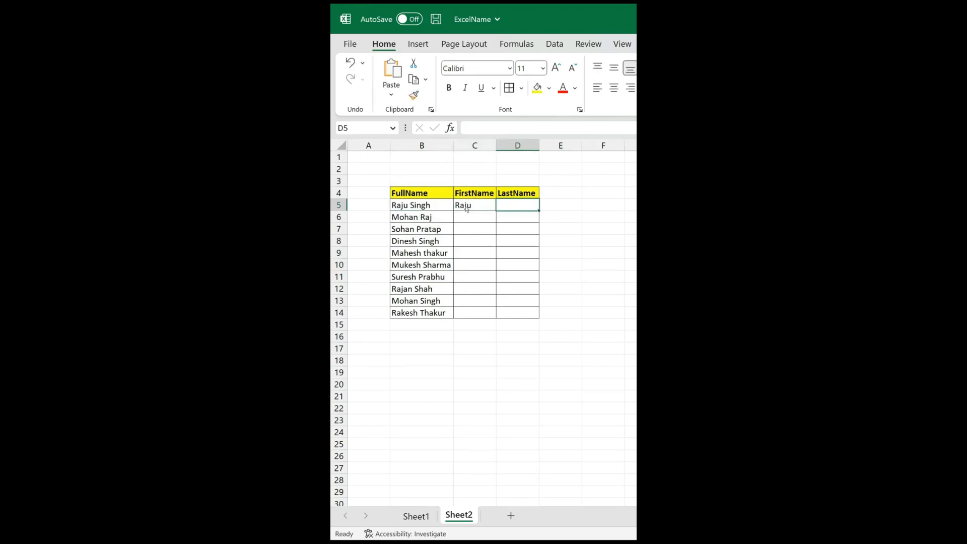
text(Singh)
key(Return)
Flash Fill the remaining FirstName and LastName cells, C6:D14, from the examples in row 5.
key(Left)
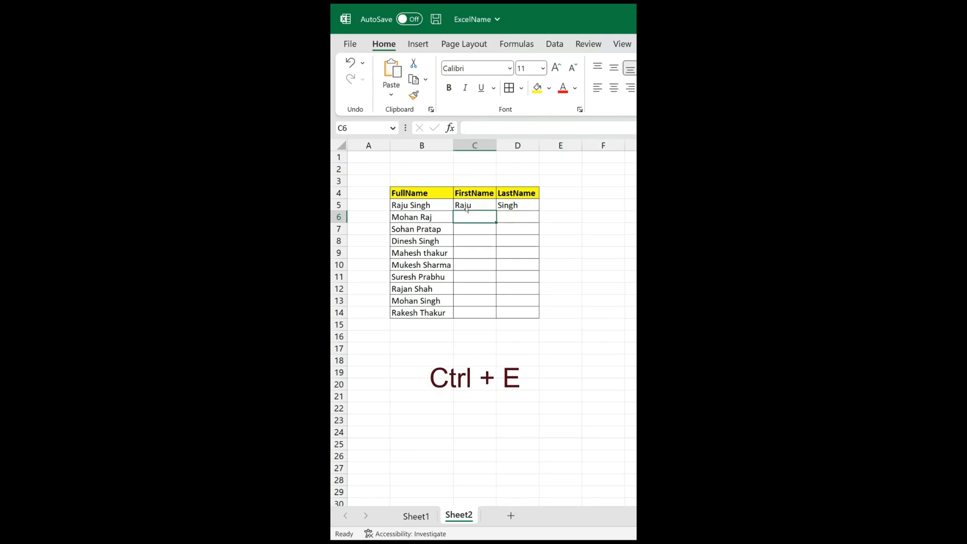
key(ctrl+e)
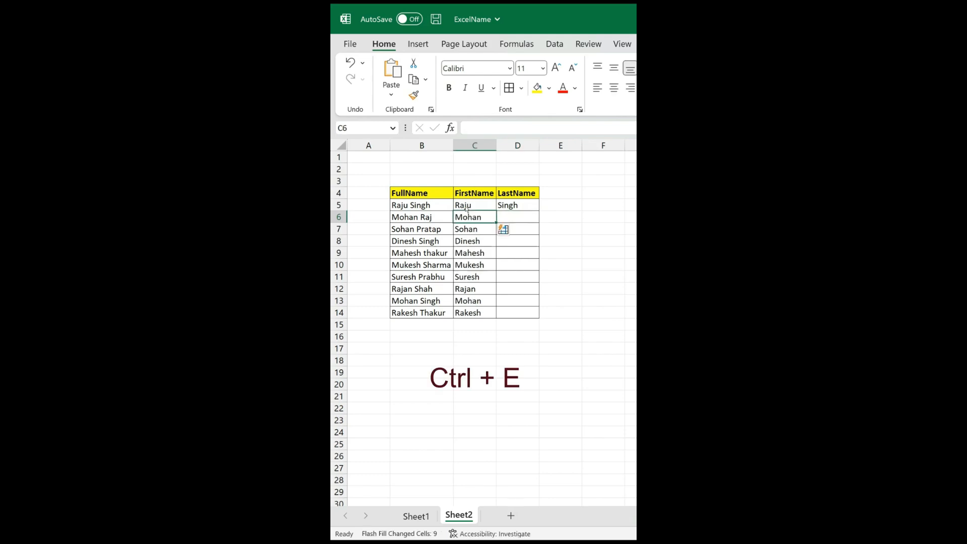
key(Right)
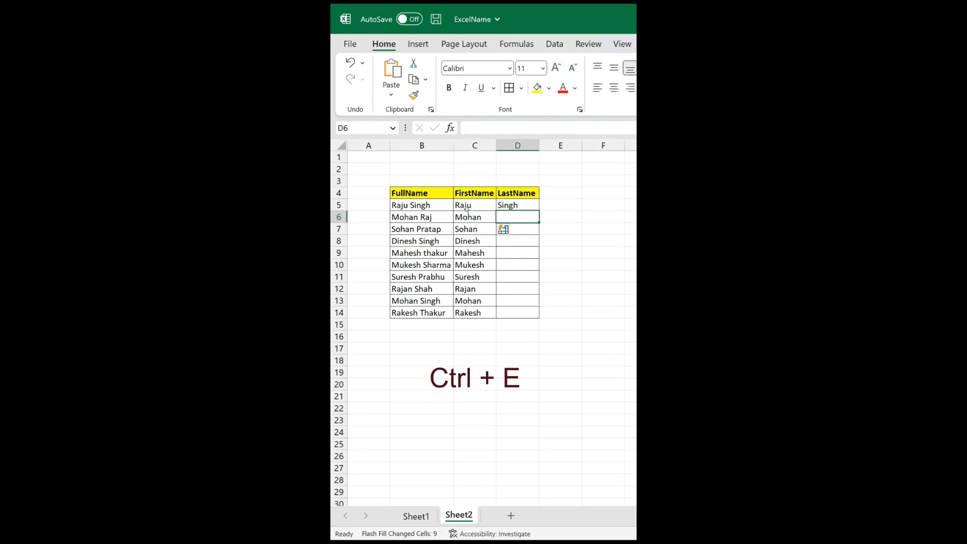
key(ctrl+e)
key(Left)
key(Left)
key(Left)
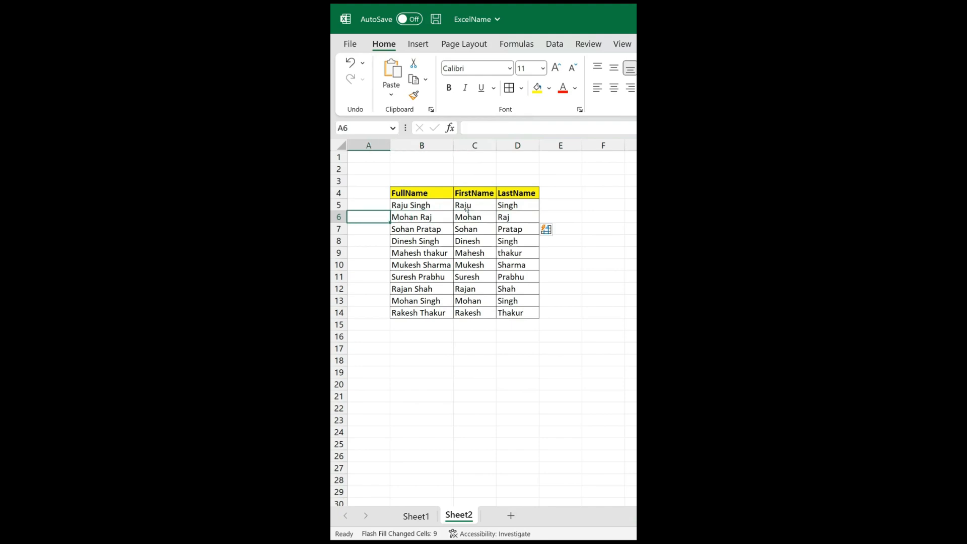
key(Right)
key(Right)
key(Right)
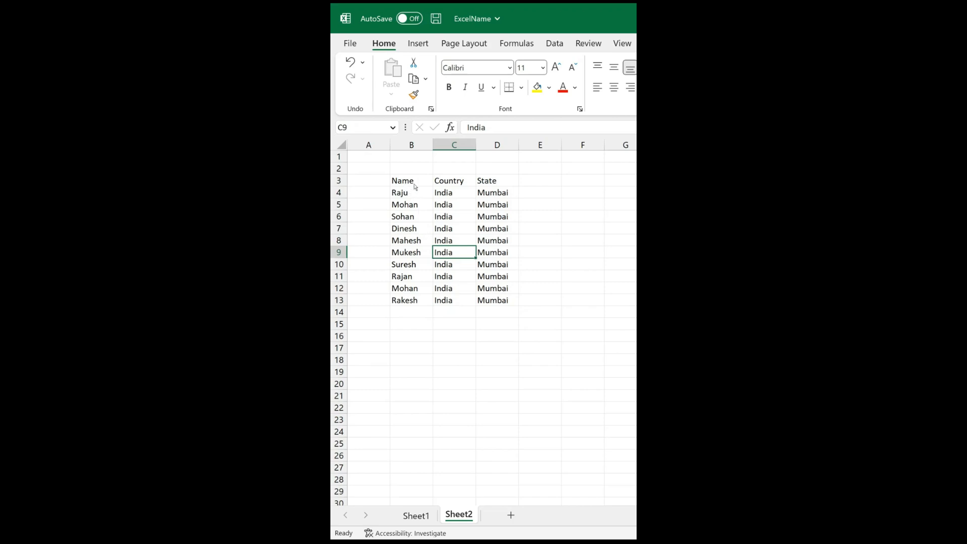
Apply the Colorful 1 AutoFormat style to the Name, Country and State table starting at B3.
click(413, 184)
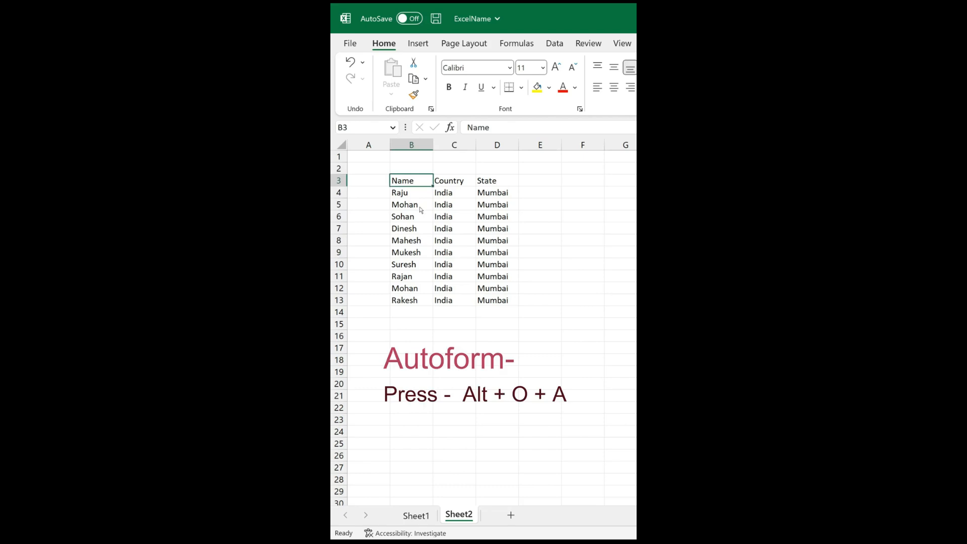
key(alt)
key(o)
key(a)
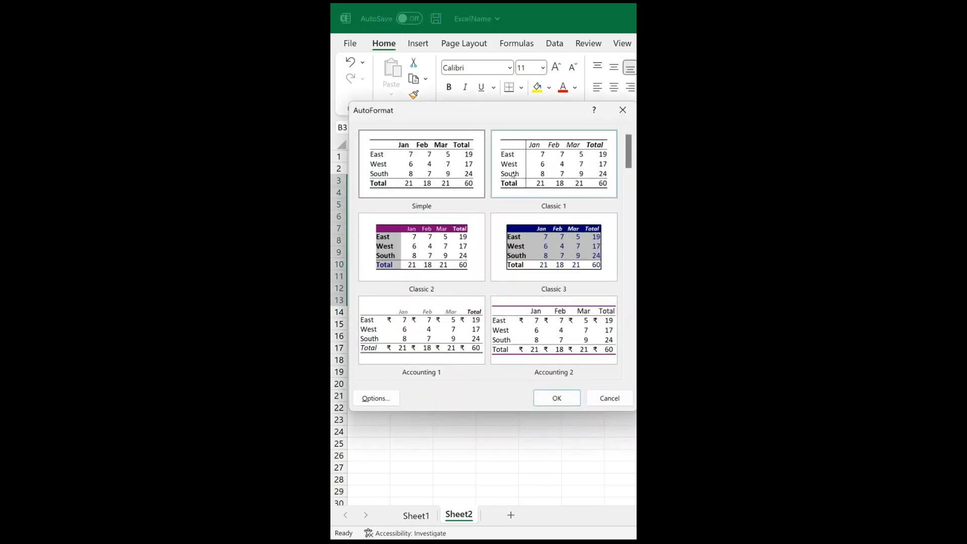
drag(631, 153, 630, 222)
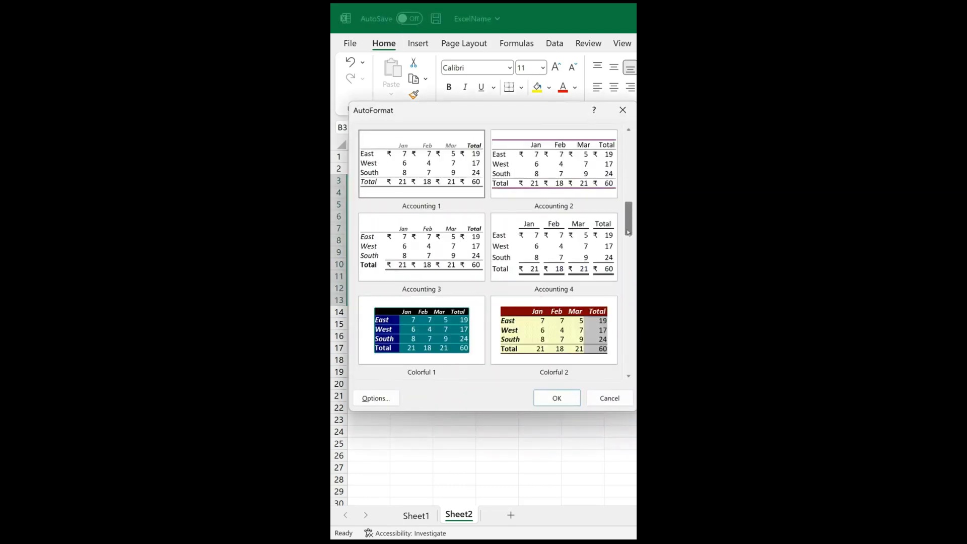
click(429, 329)
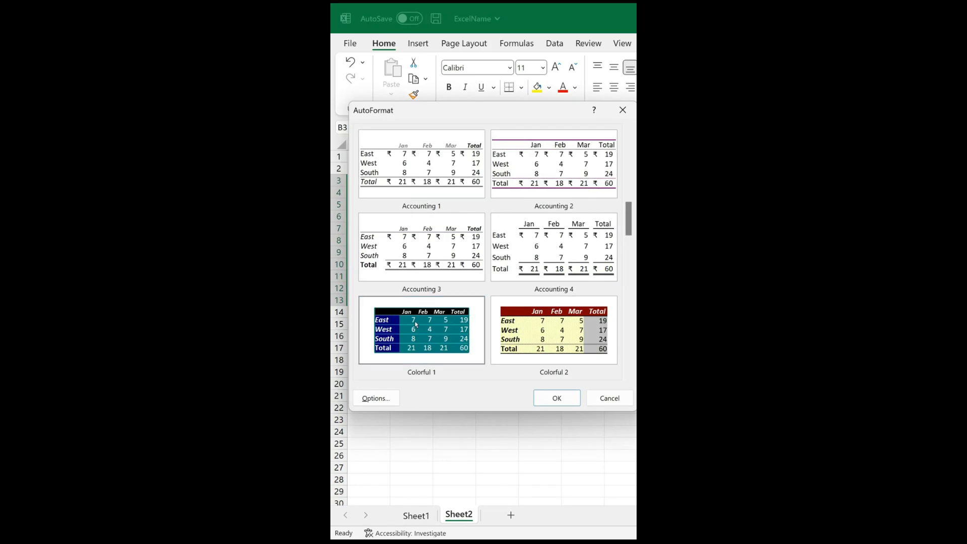
click(535, 398)
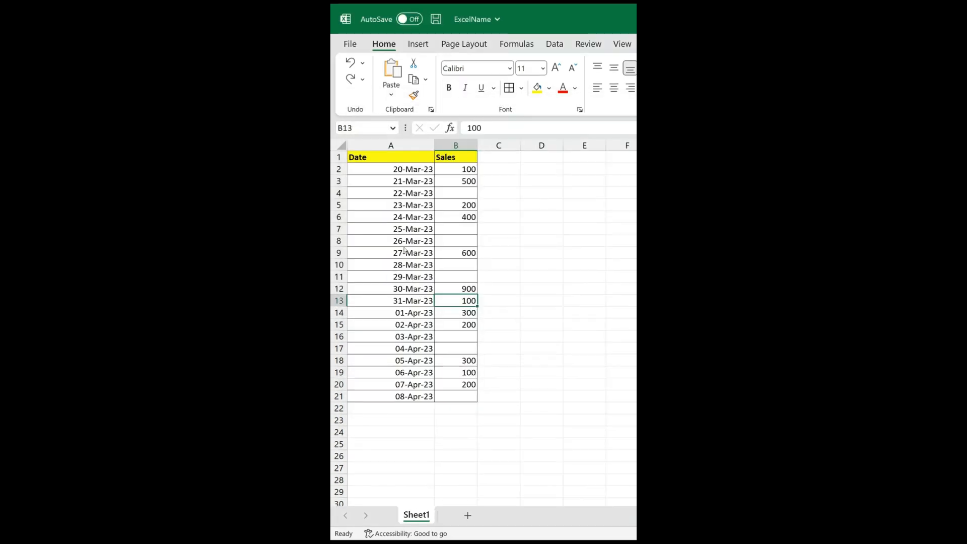
click(408, 227)
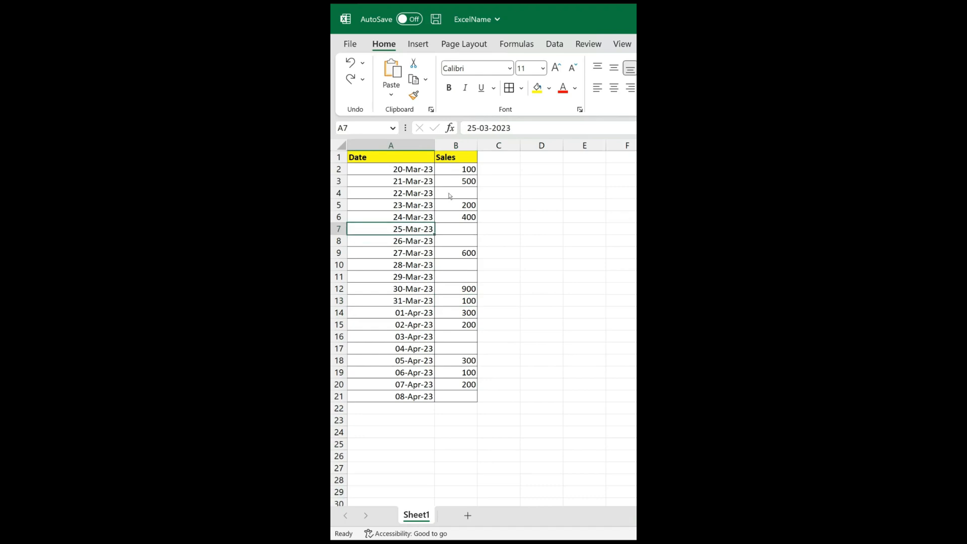
click(450, 196)
click(451, 232)
click(451, 241)
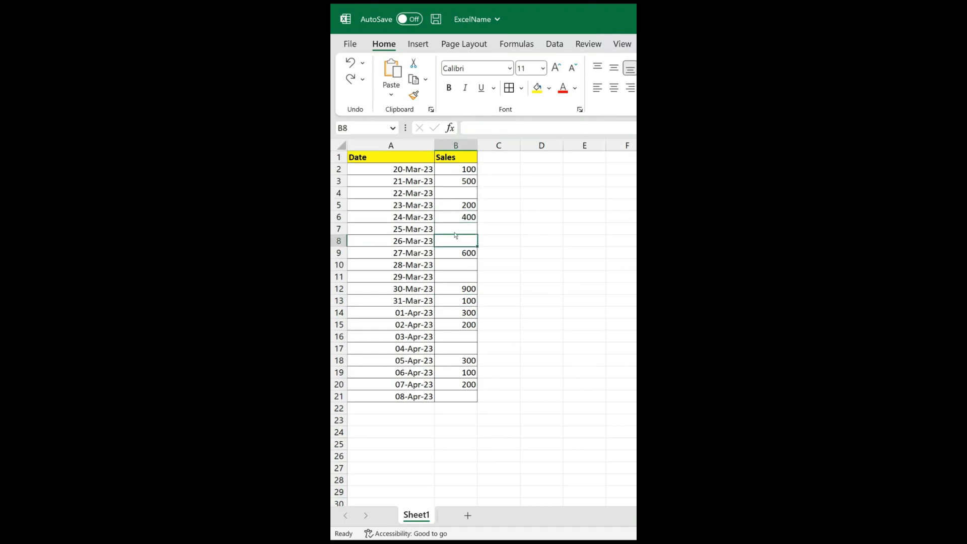
click(457, 195)
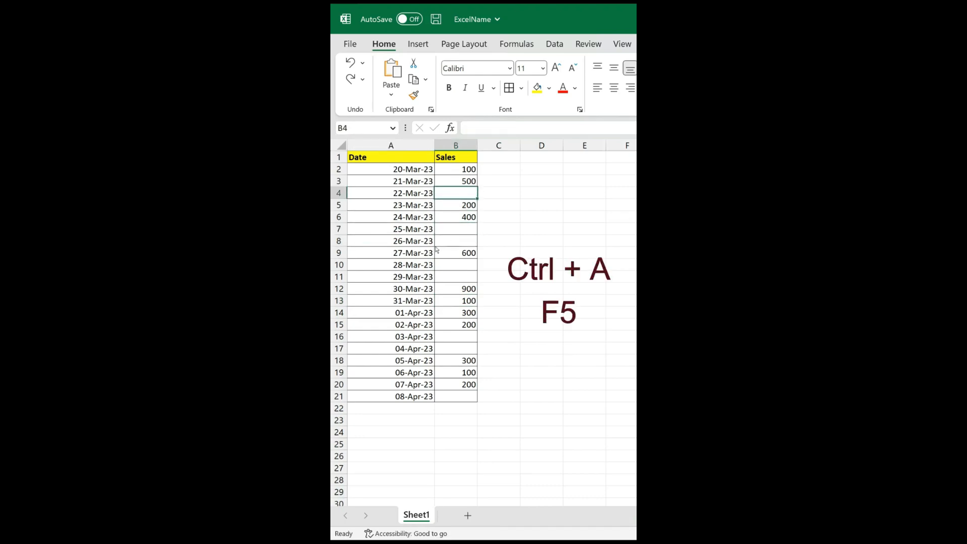
Select all blank cells in the Date and Sales table using Go To Special with Blanks, and hide their rows.
click(453, 241)
key(ctrl+a)
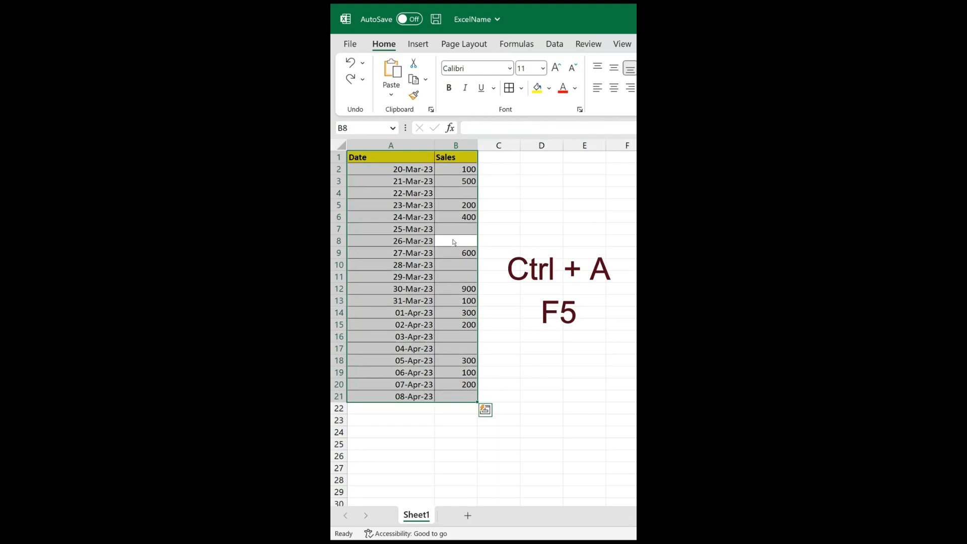
key(F5)
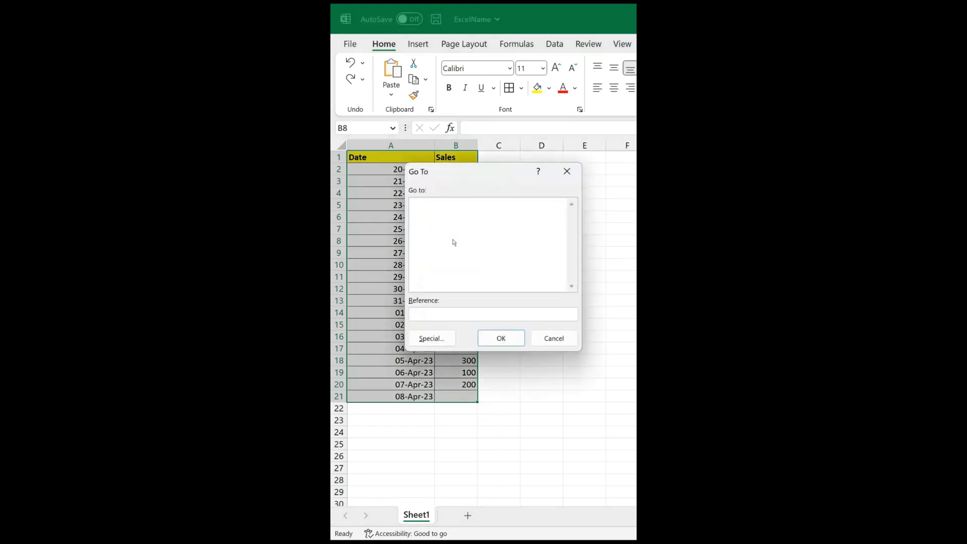
click(432, 338)
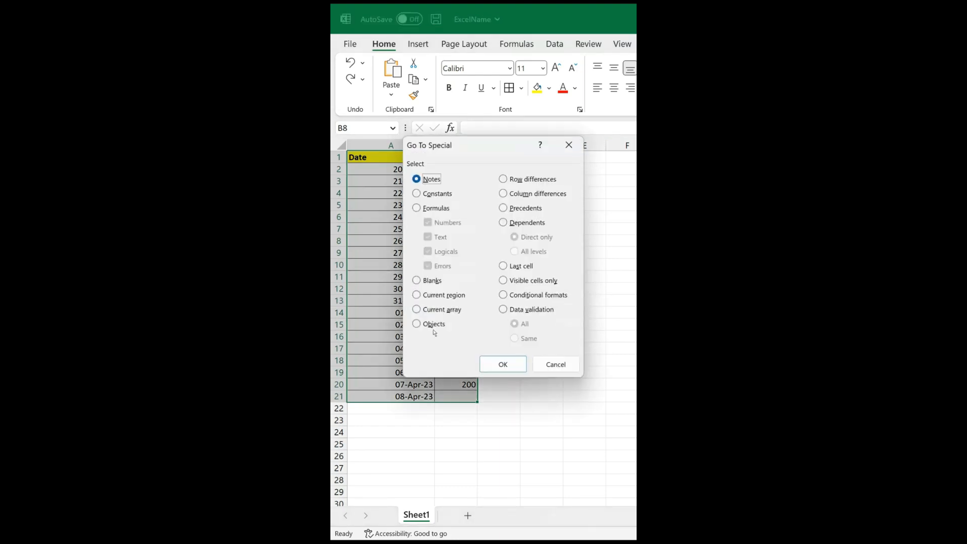
click(420, 281)
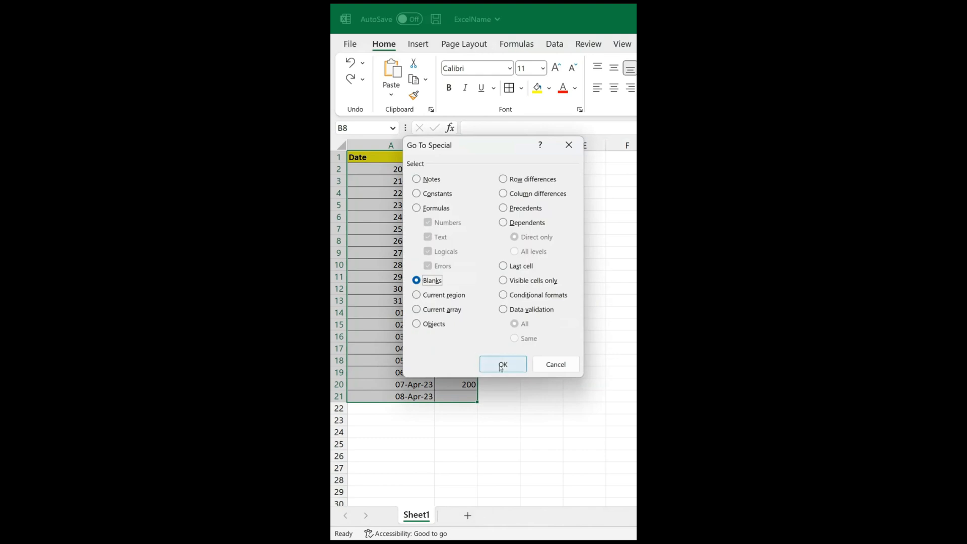
click(502, 365)
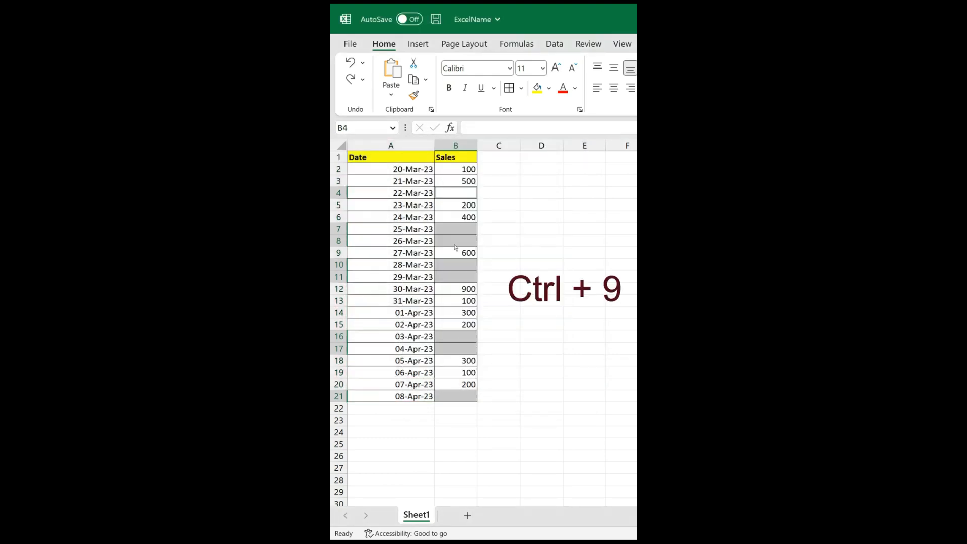
key(ctrl+9)
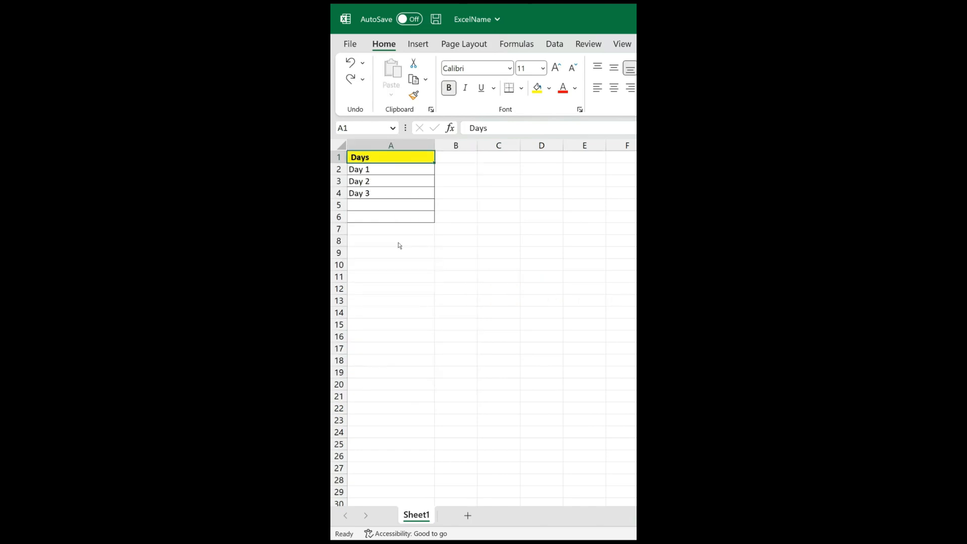
click(367, 182)
click(369, 193)
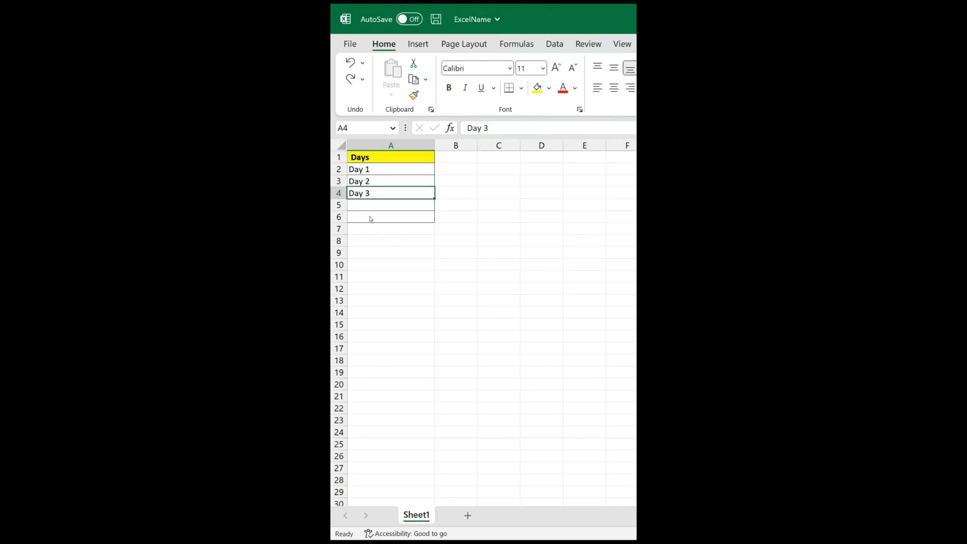
click(372, 232)
click(370, 256)
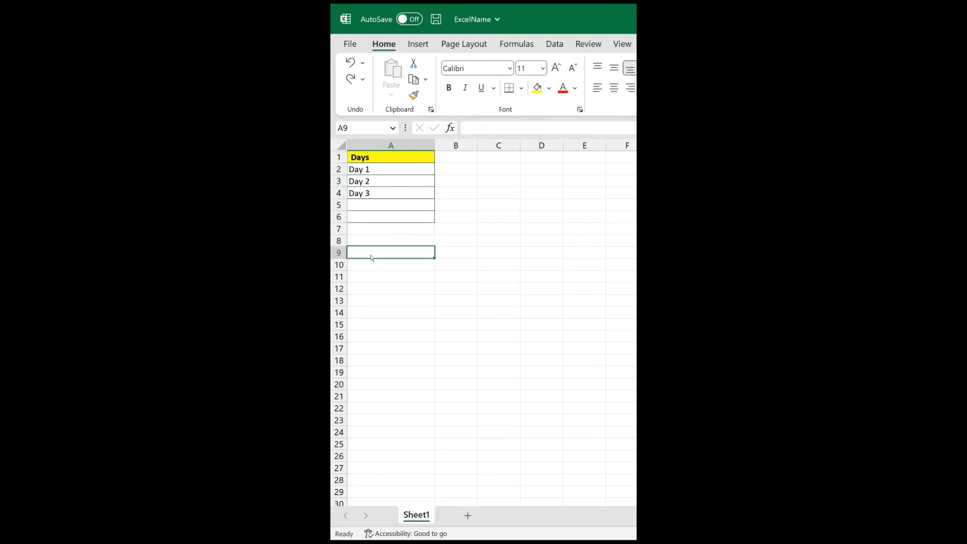
click(373, 285)
click(372, 231)
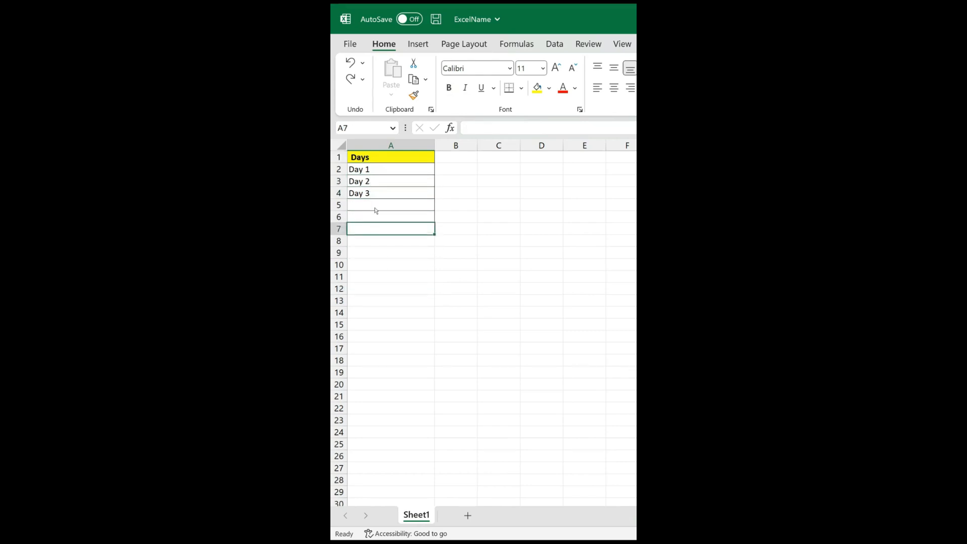
click(378, 196)
click(379, 231)
click(379, 243)
click(379, 196)
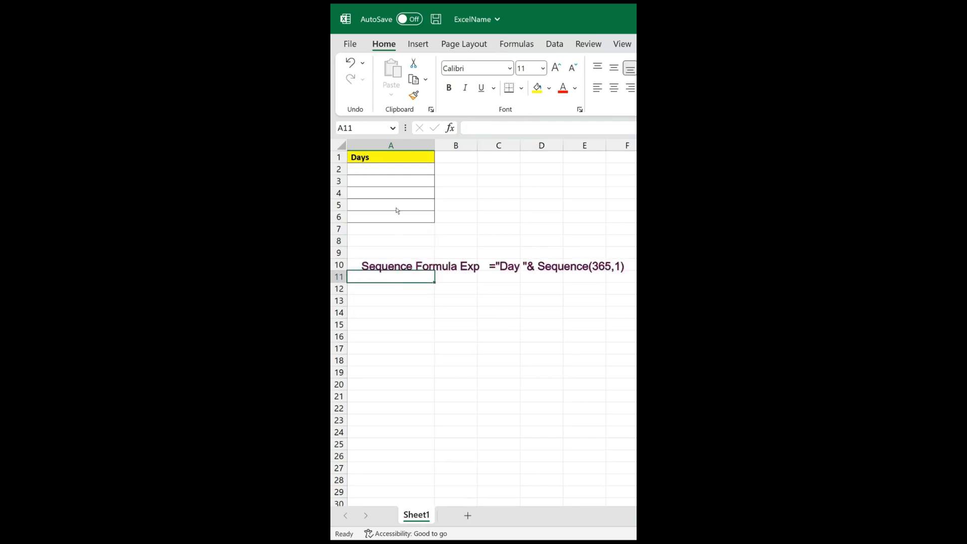
Enter ="Day "&SEQUENCE(365,1) in A2 to generate the numbered day labels under the Days header.
click(387, 171)
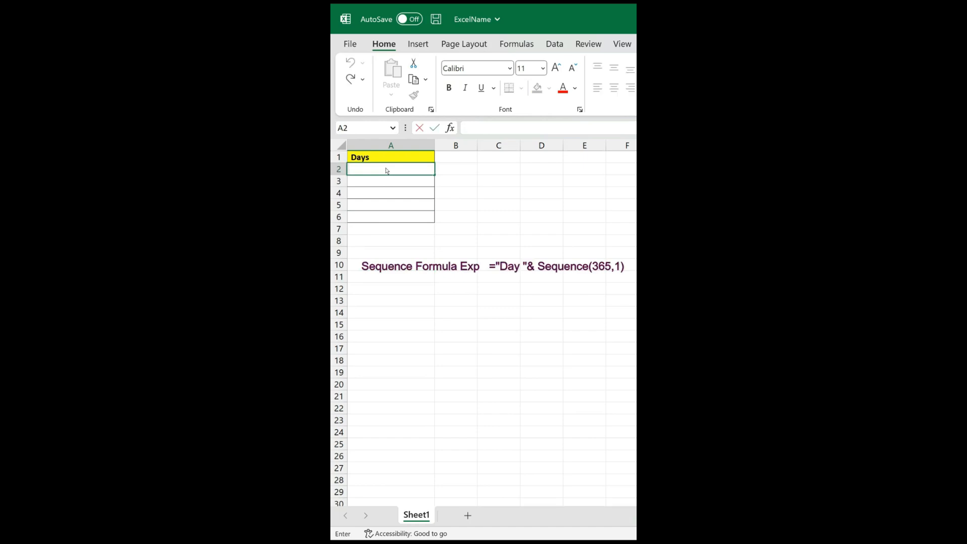
text(="Day ")
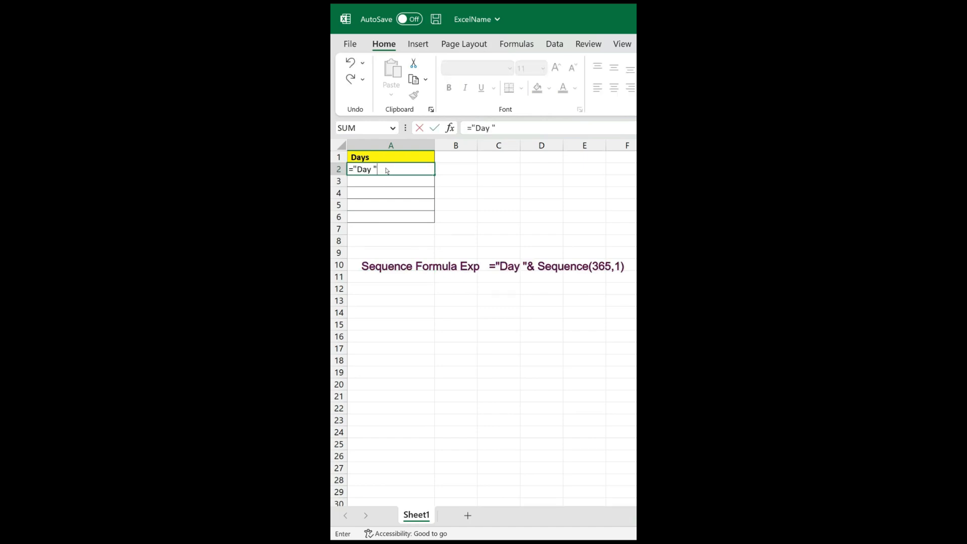
text(&S)
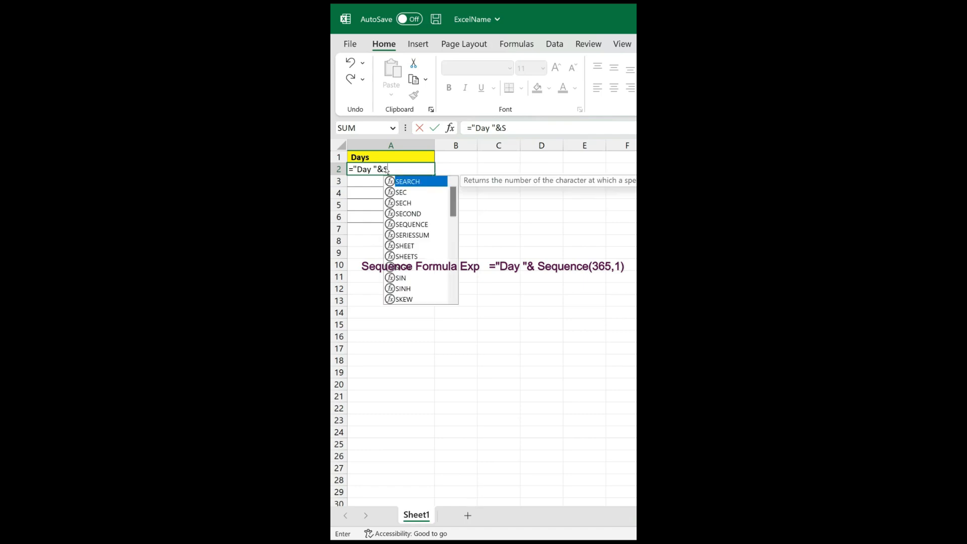
text(equence)
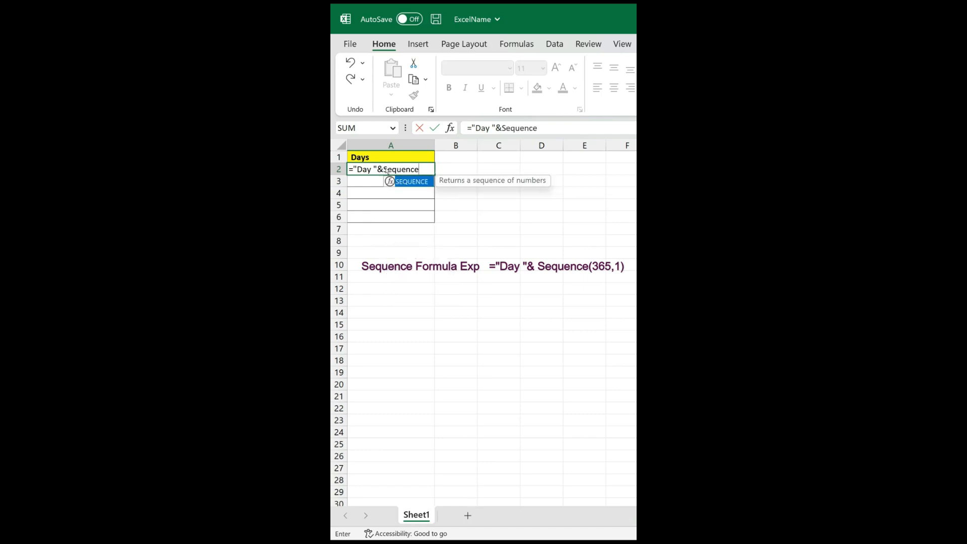
text(())
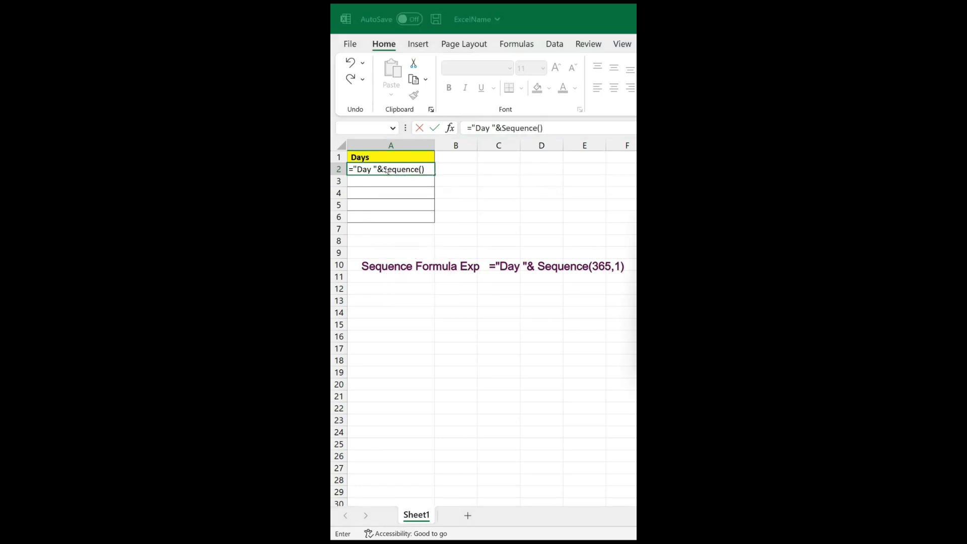
click(409, 176)
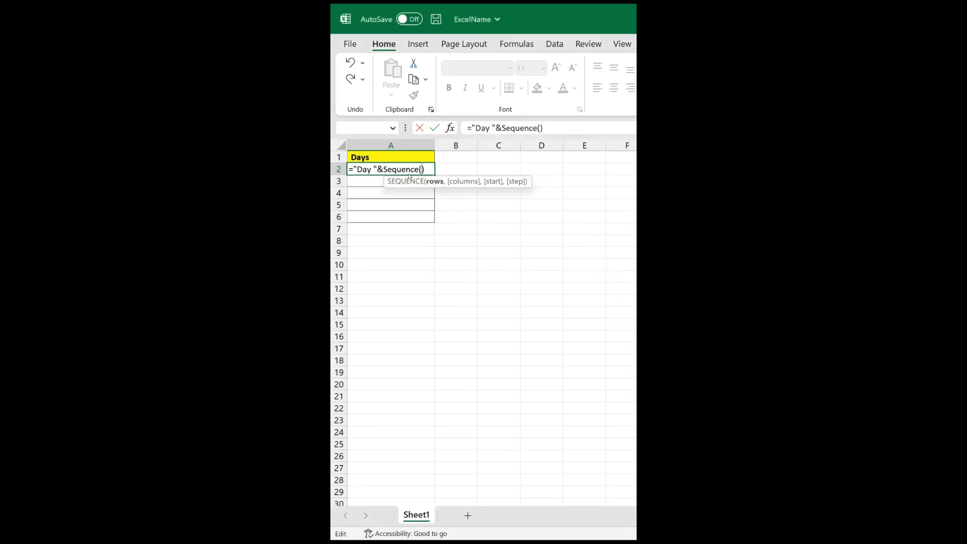
text(35)
key(BackSpace)
text(65,)
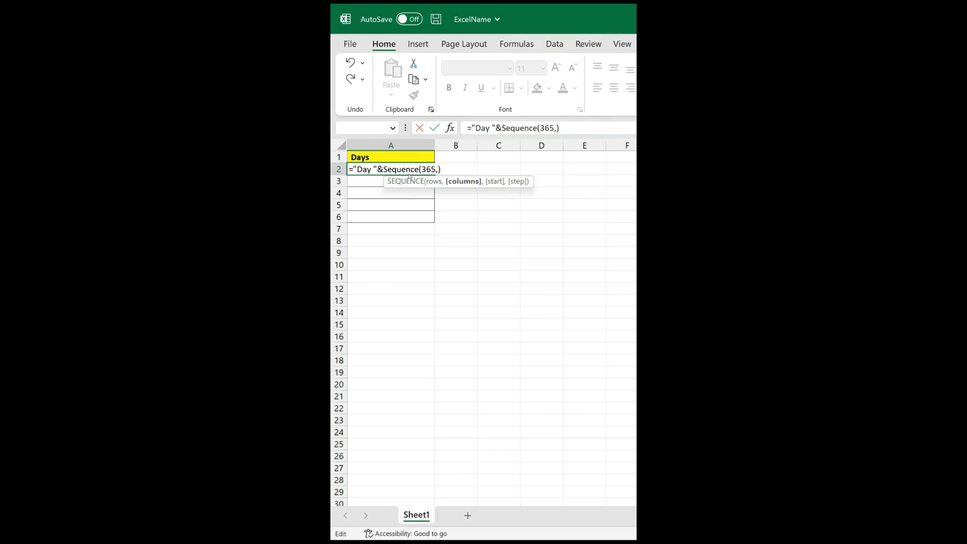
text(1)
key(Return)
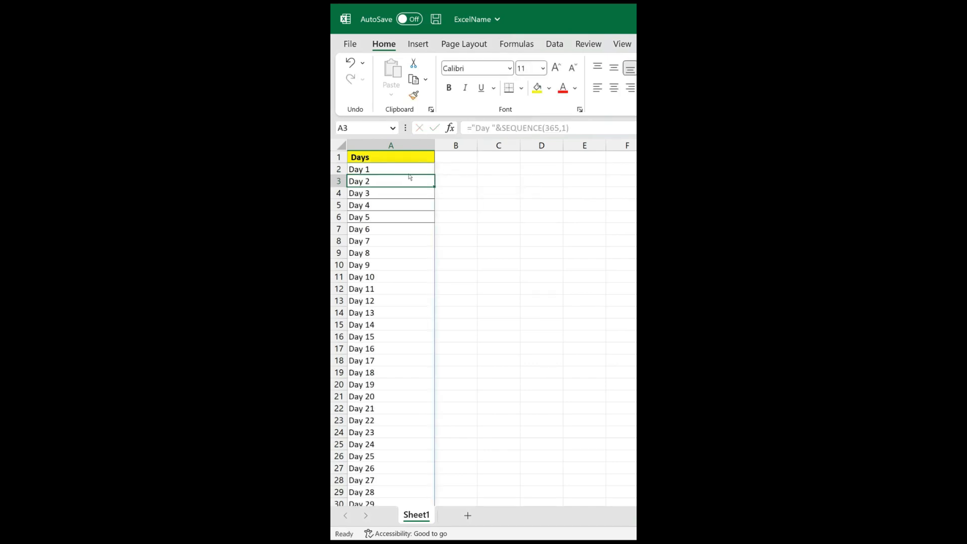
key(Up)
key(Up)
scroll(410, 177, down, 3)
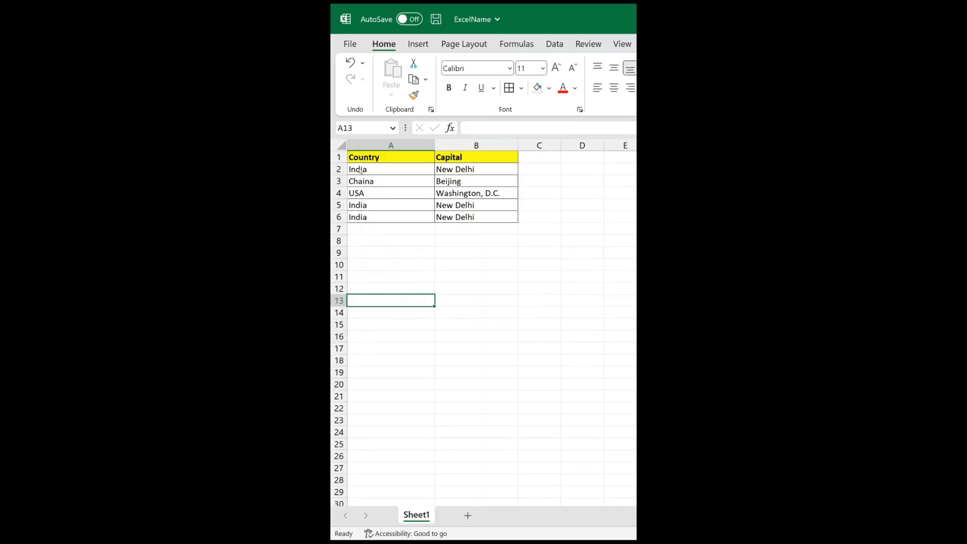
drag(359, 160, 499, 216)
click(449, 264)
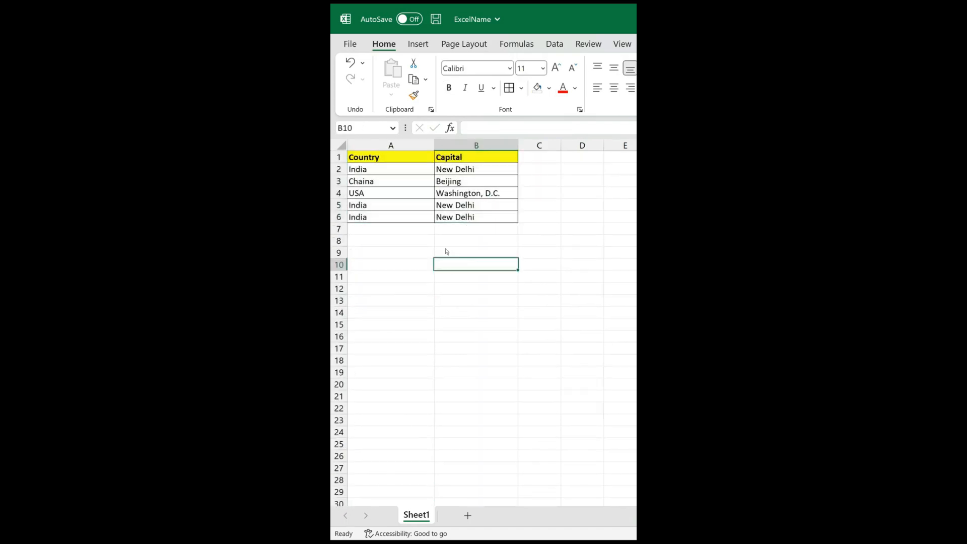
click(371, 172)
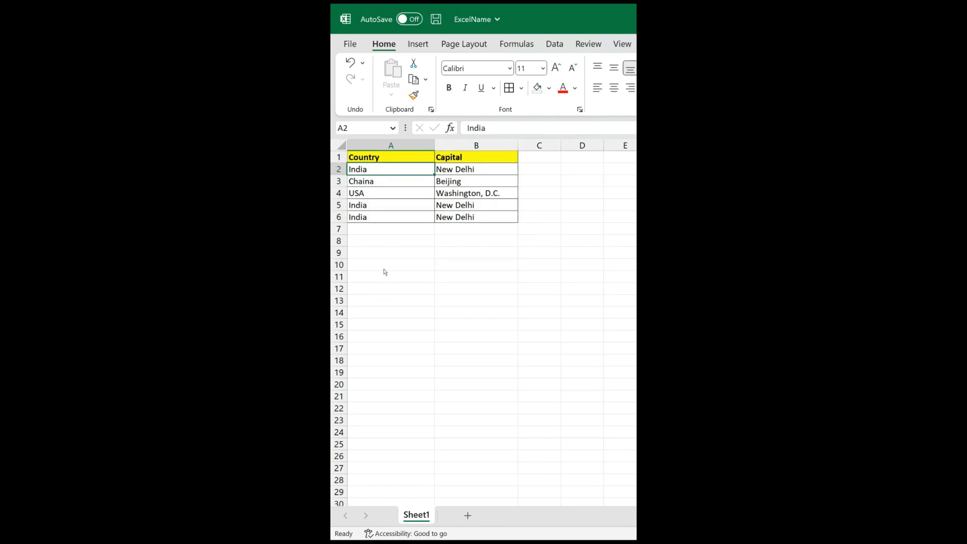
click(410, 314)
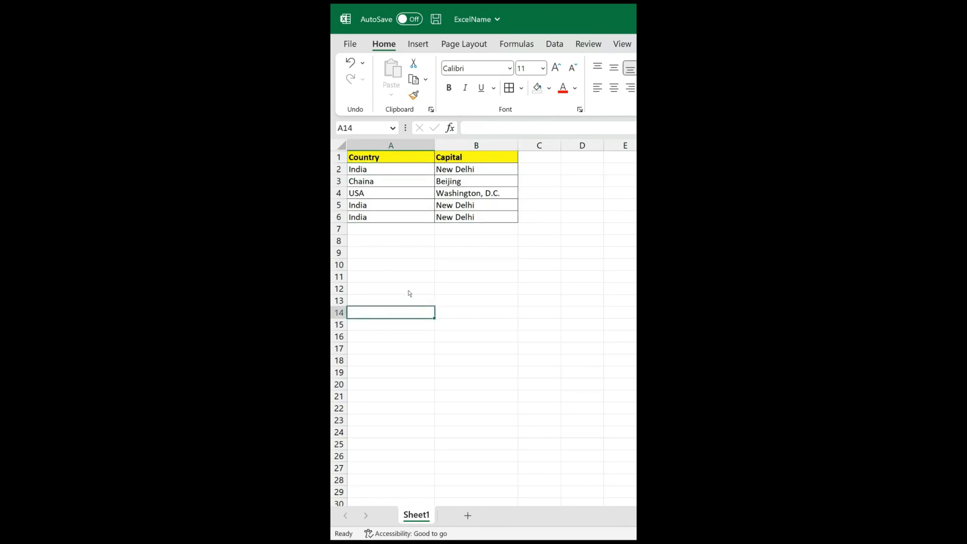
Add filters to the Country and Capital headers and filter the Capital column to show only New Delhi.
click(451, 160)
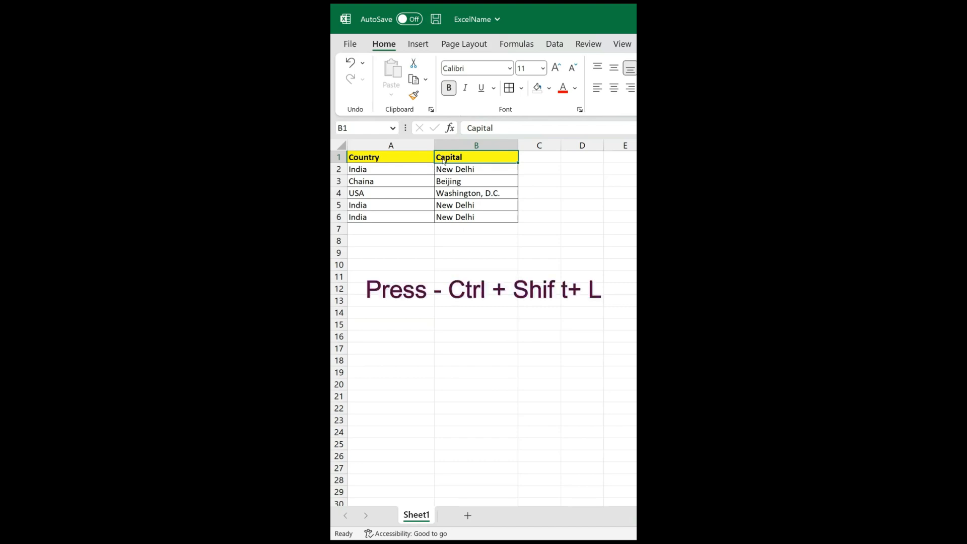
key(ctrl+shift+l)
click(512, 157)
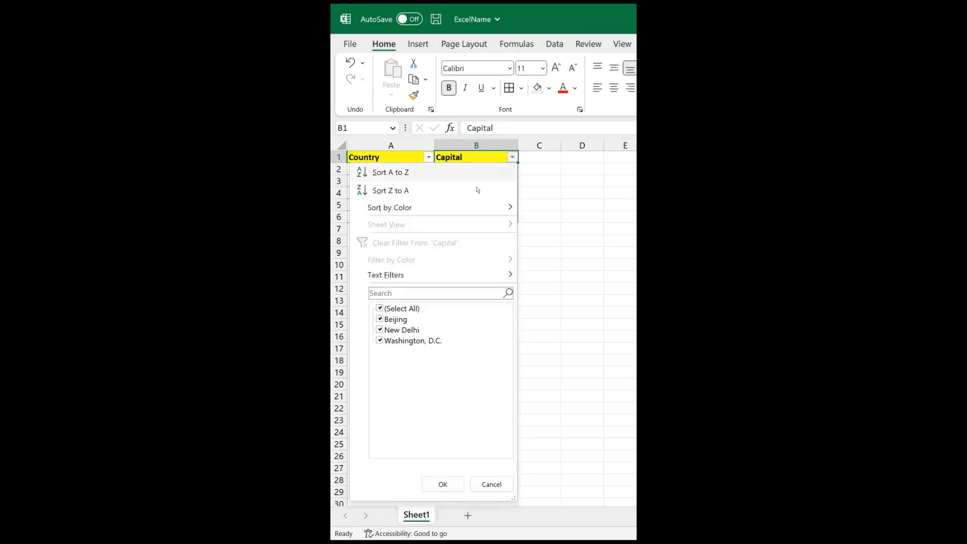
click(381, 308)
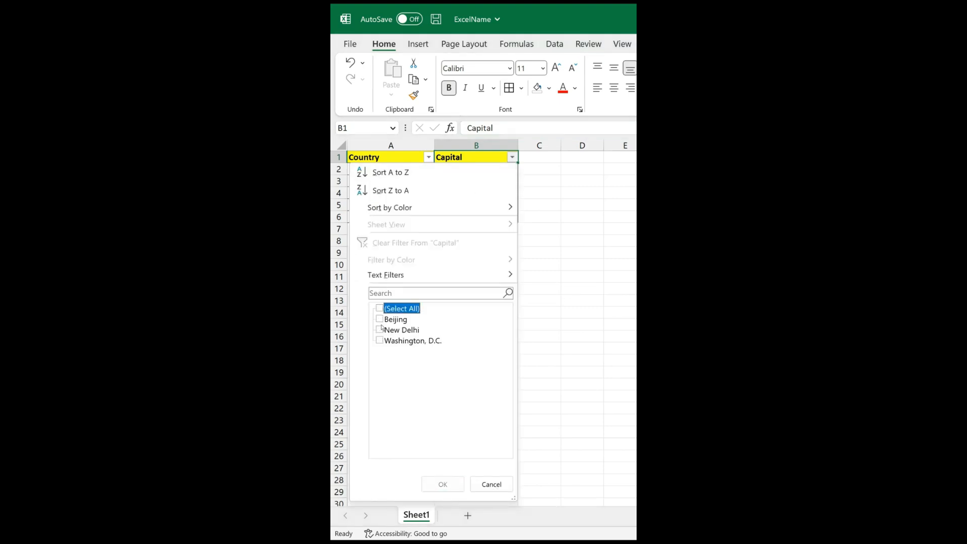
click(380, 330)
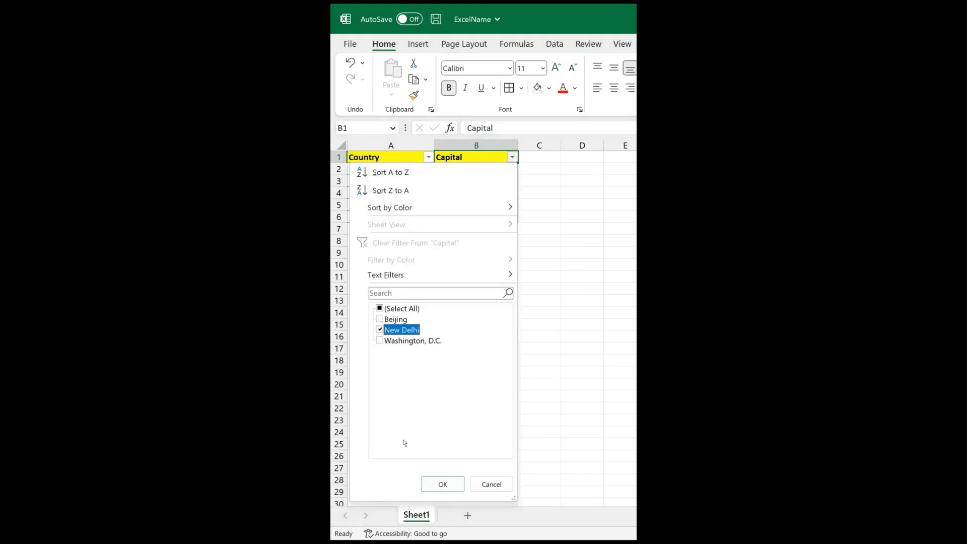
click(436, 480)
Copy the filtered Country and Capital table to A11, and remove the filter from the original headers.
click(412, 240)
click(400, 190)
key(ctrl+a)
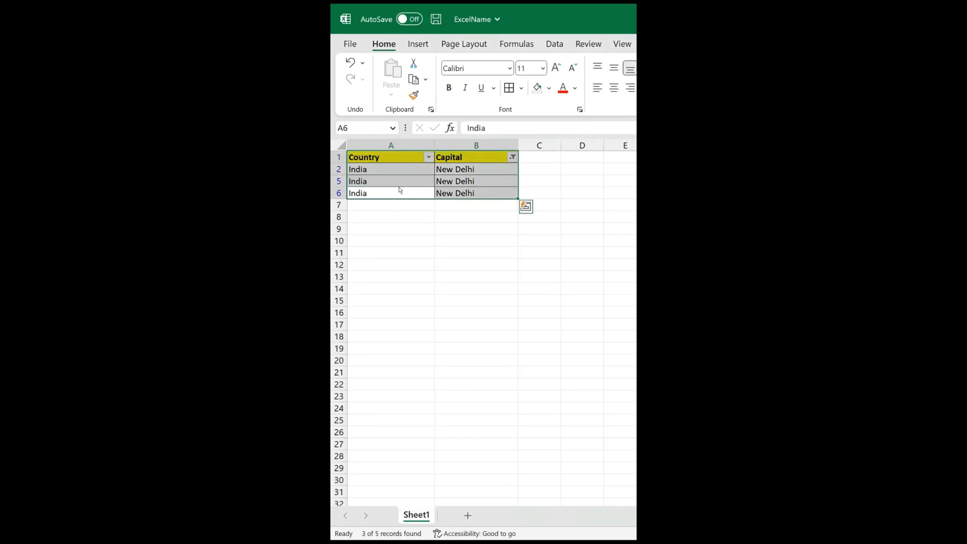
key(ctrl+c)
click(389, 288)
click(392, 252)
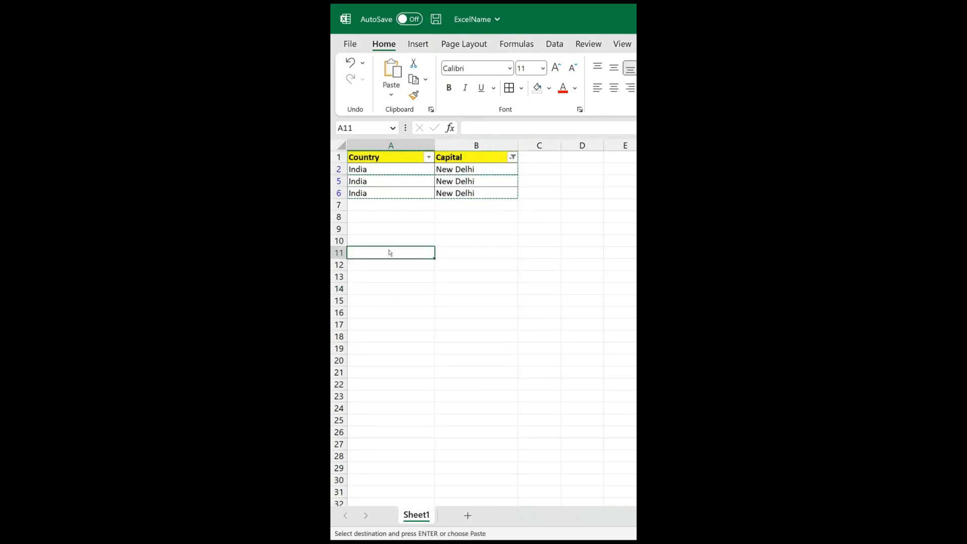
key(ctrl+v)
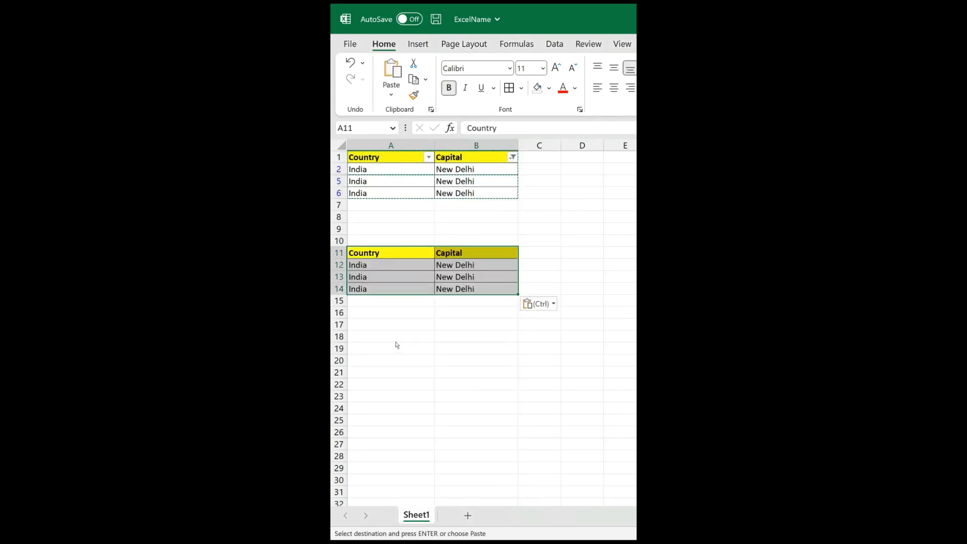
click(395, 337)
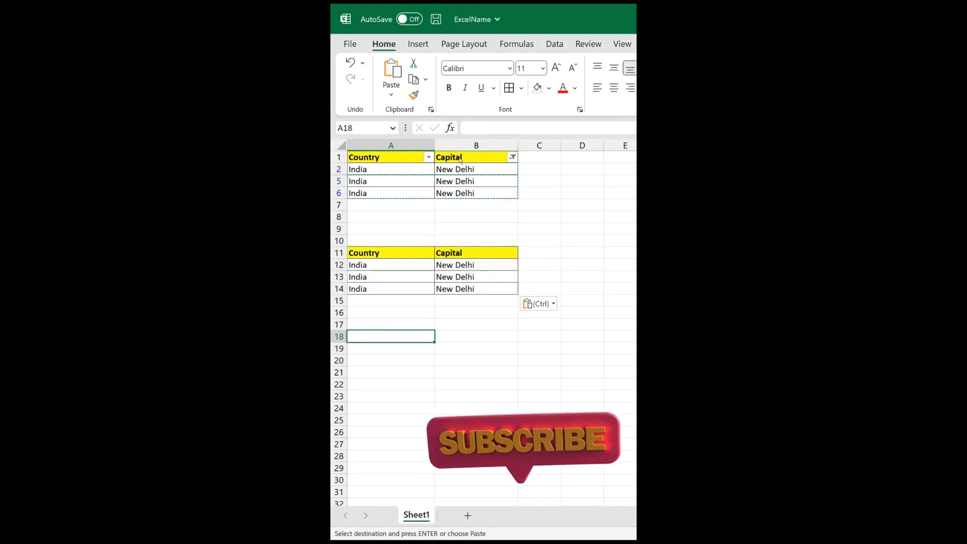
click(478, 159)
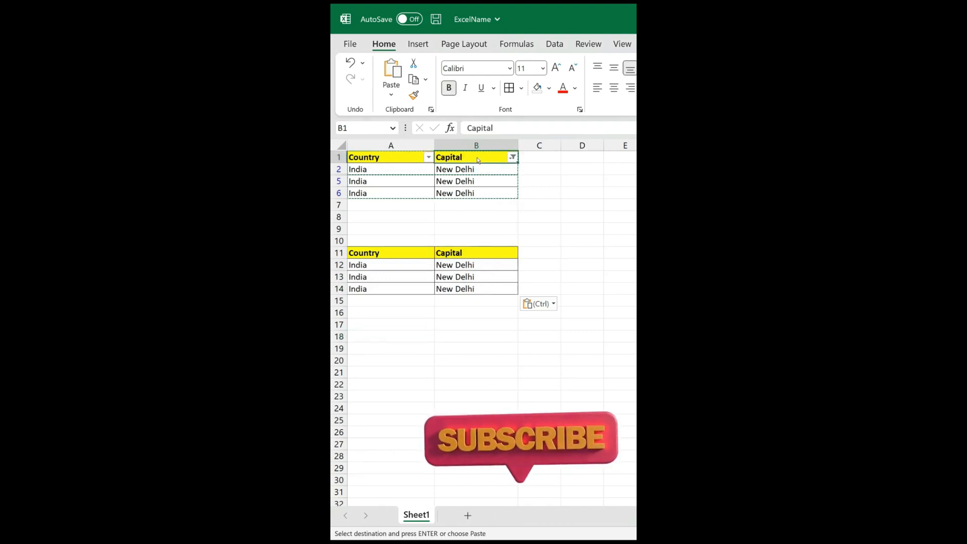
key(ctrl+shift+l)
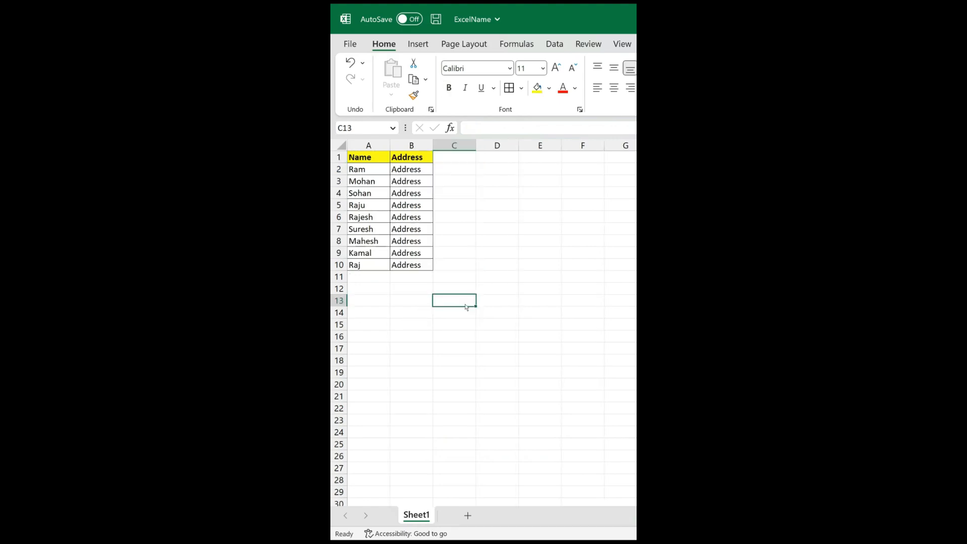
Select the Name and Address table, try the 200% and 100% magnifications in the Zoom dialog, and apply 200%.
click(409, 217)
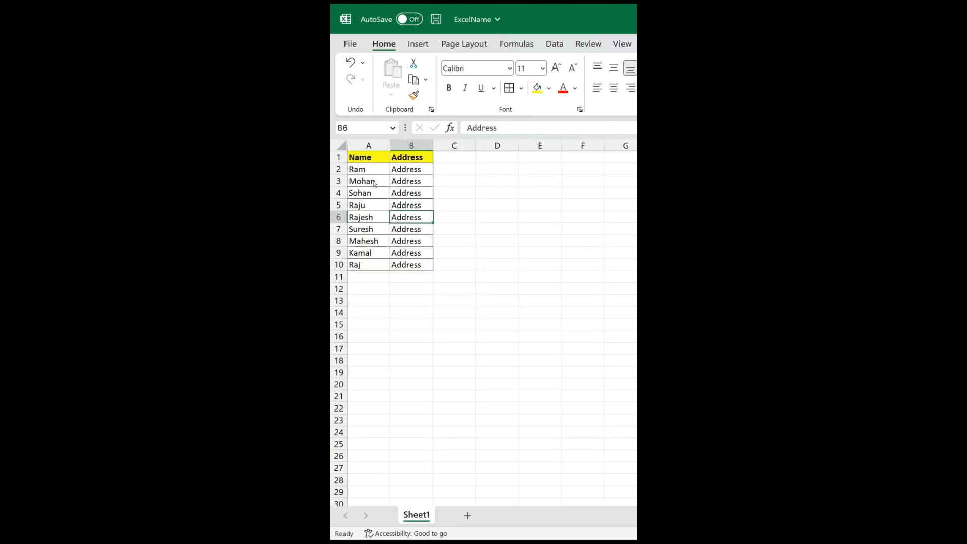
click(372, 194)
key(ctrl+a)
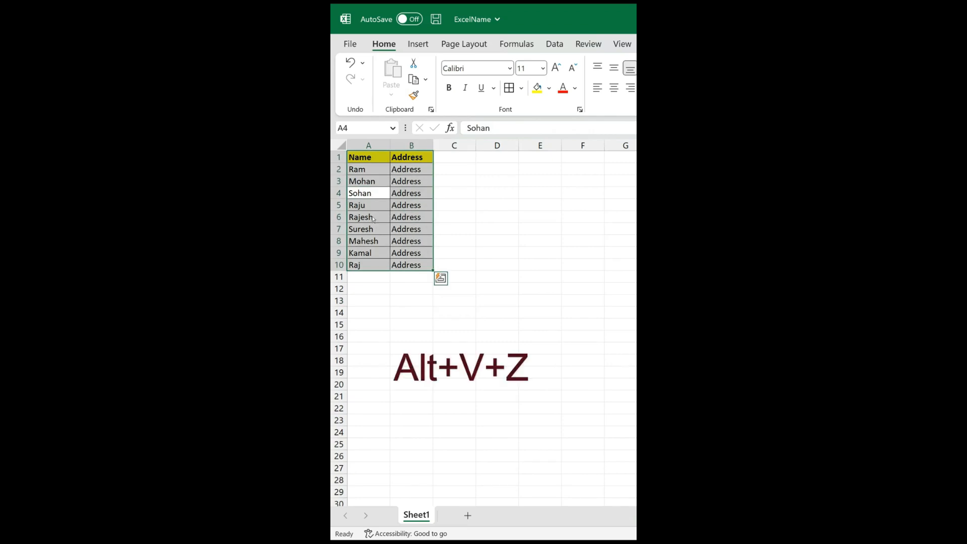
key(alt)
key(v)
key(z)
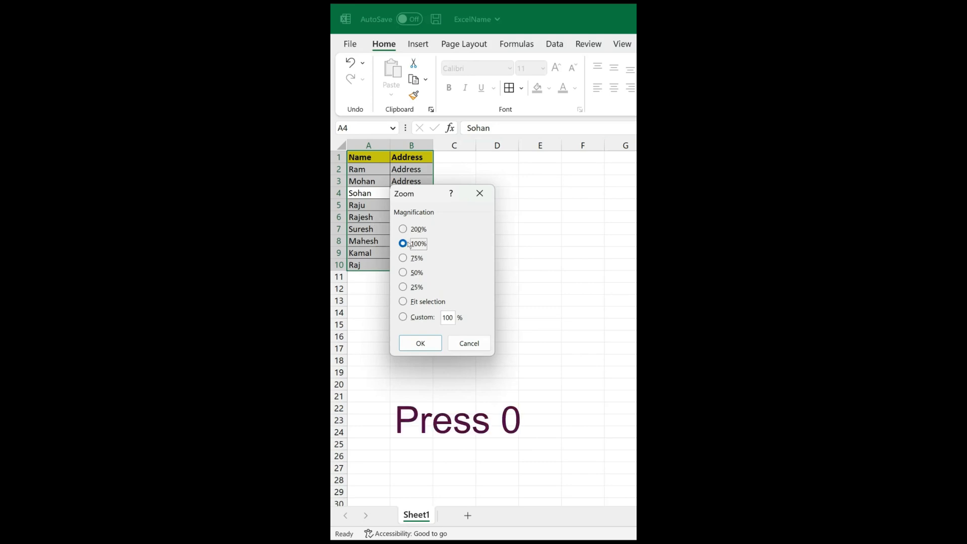
key(0)
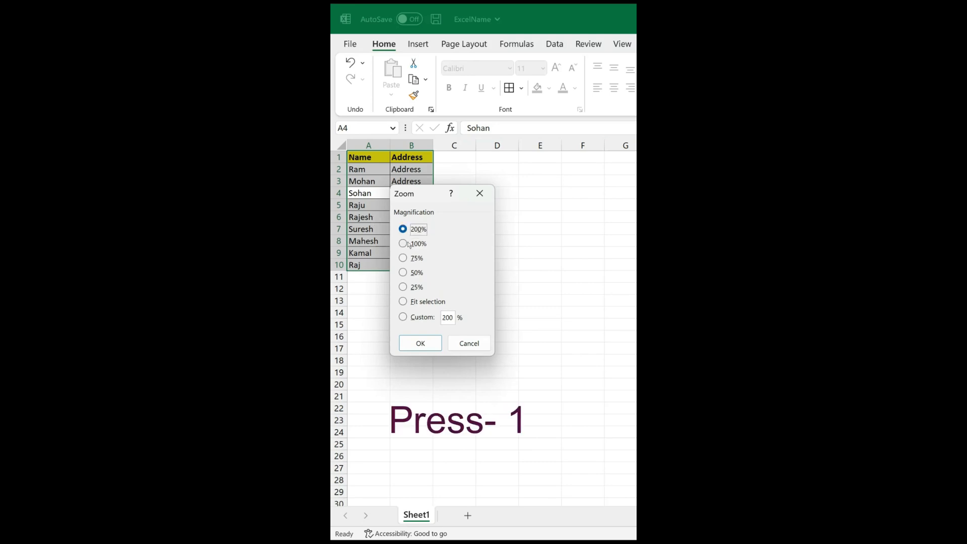
key(1)
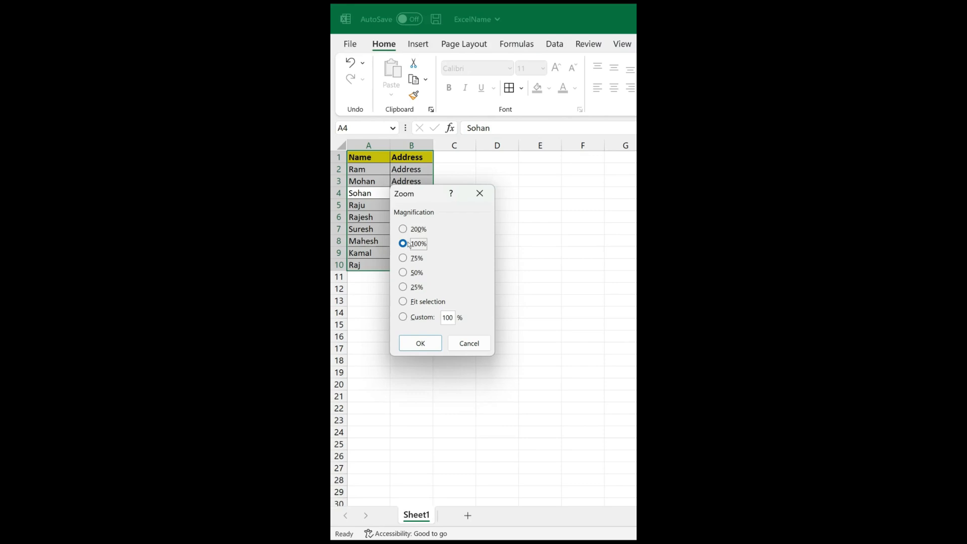
key(2)
key(0)
key(Return)
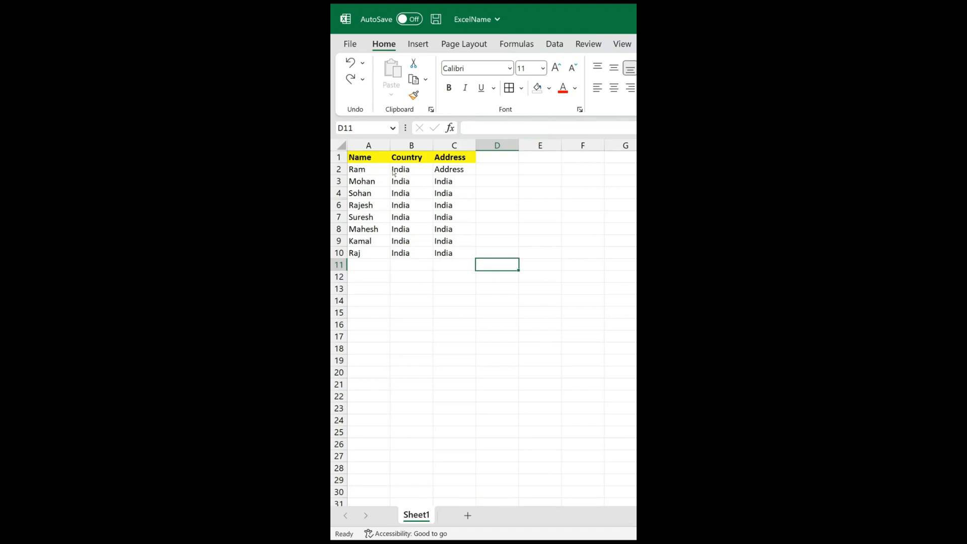
Select the range A1:C500 by entering C500 in the Name Box with column A selected, and apply all borders.
click(402, 220)
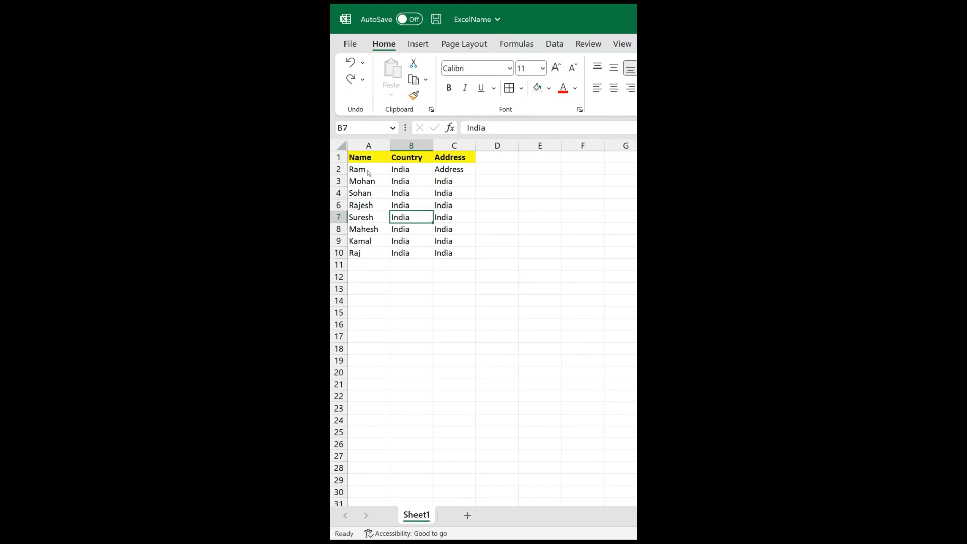
click(355, 160)
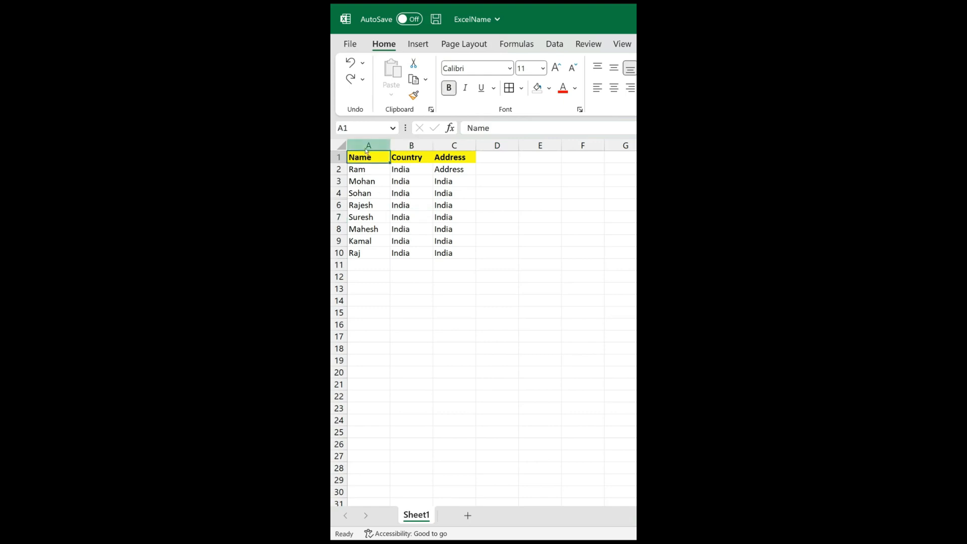
click(369, 147)
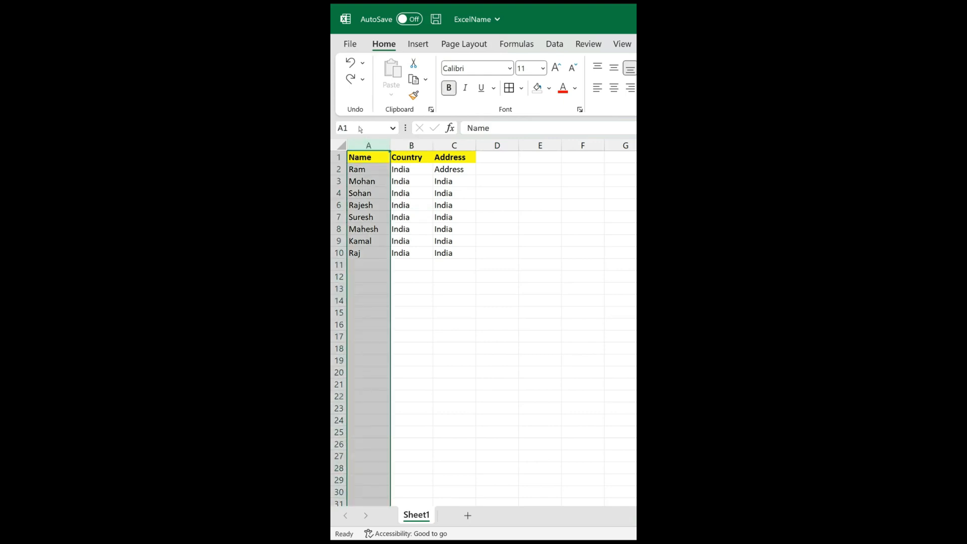
click(360, 129)
click(372, 132)
key(BackSpace)
key(BackSpace)
text(C500)
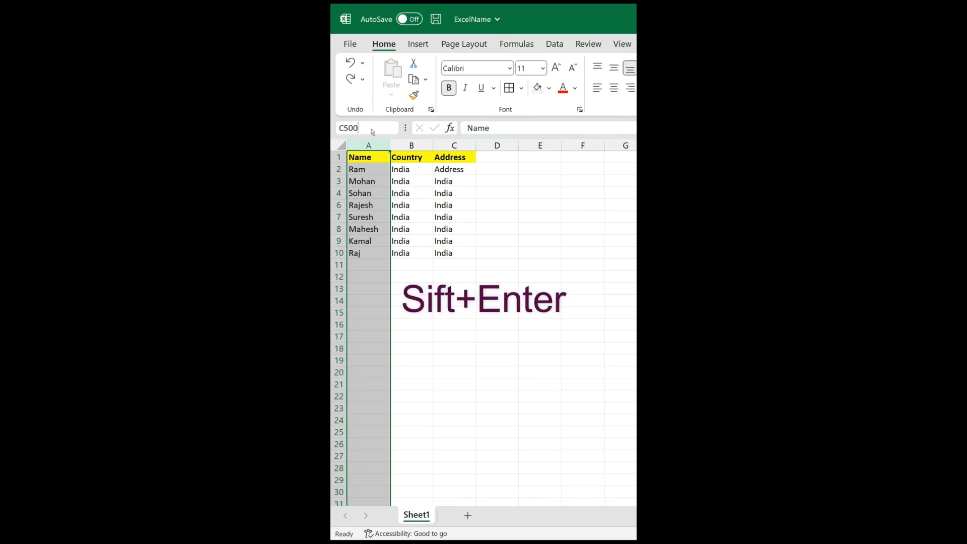
key(shift+Return)
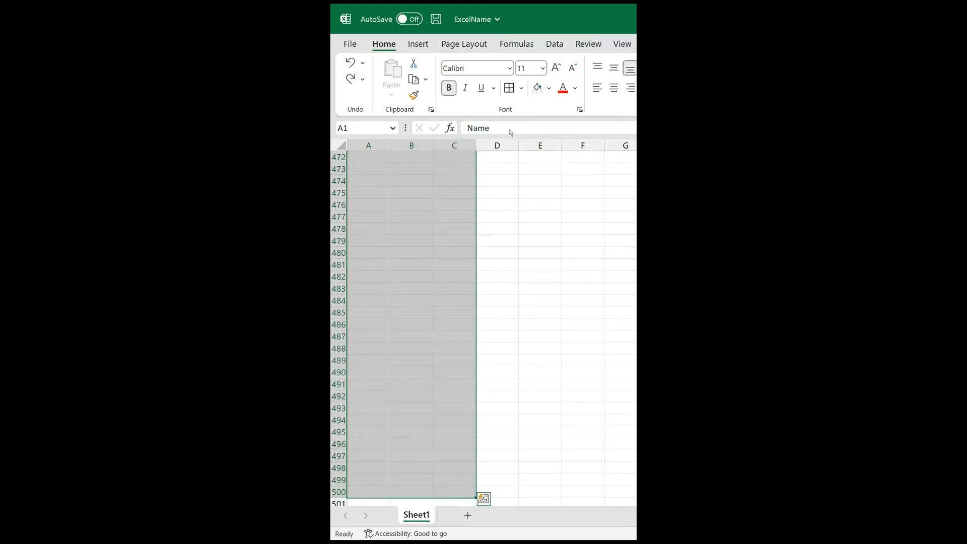
click(510, 89)
click(431, 241)
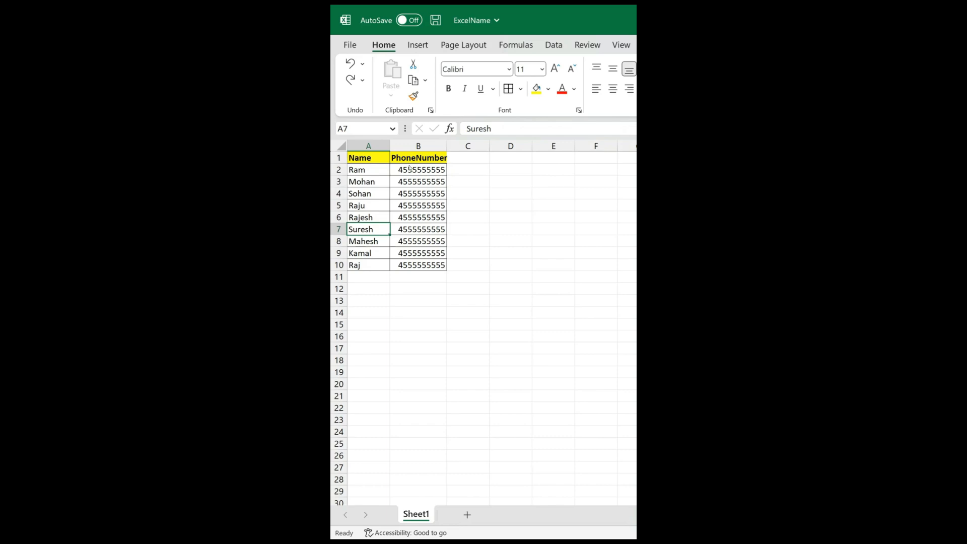
Apply a custom number format of 91 followed by zeros to the PhoneNumber cells B2:B10.
drag(409, 169, 409, 265)
click(418, 217)
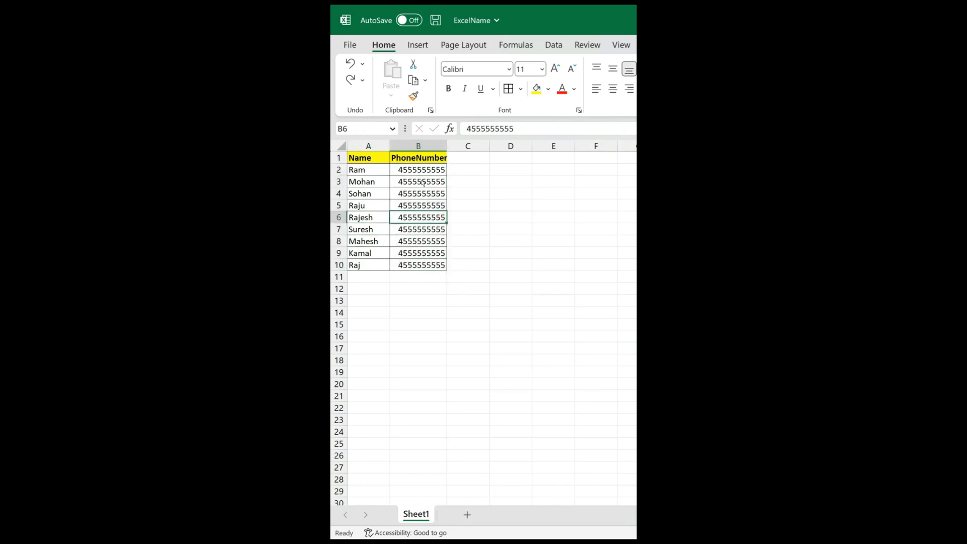
drag(405, 172, 410, 265)
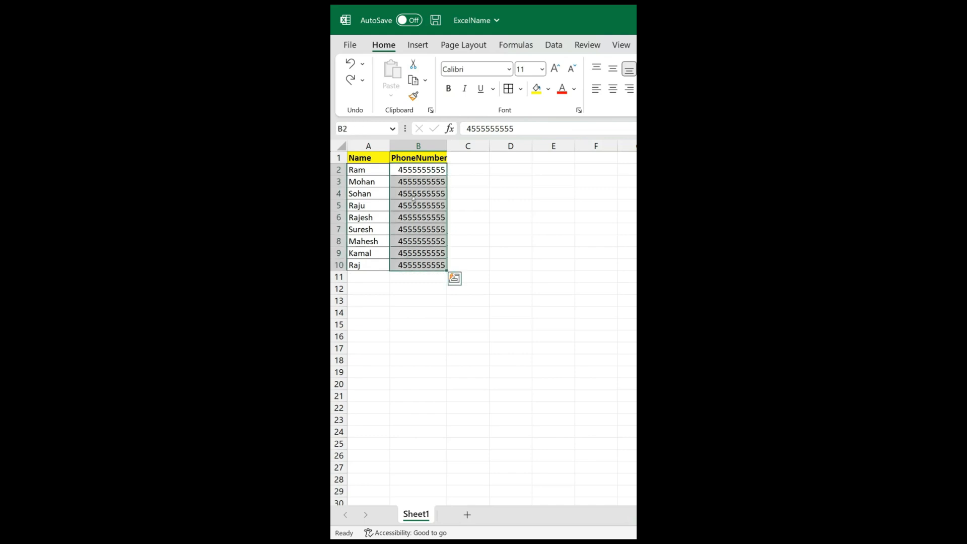
key(ctrl+1)
click(376, 351)
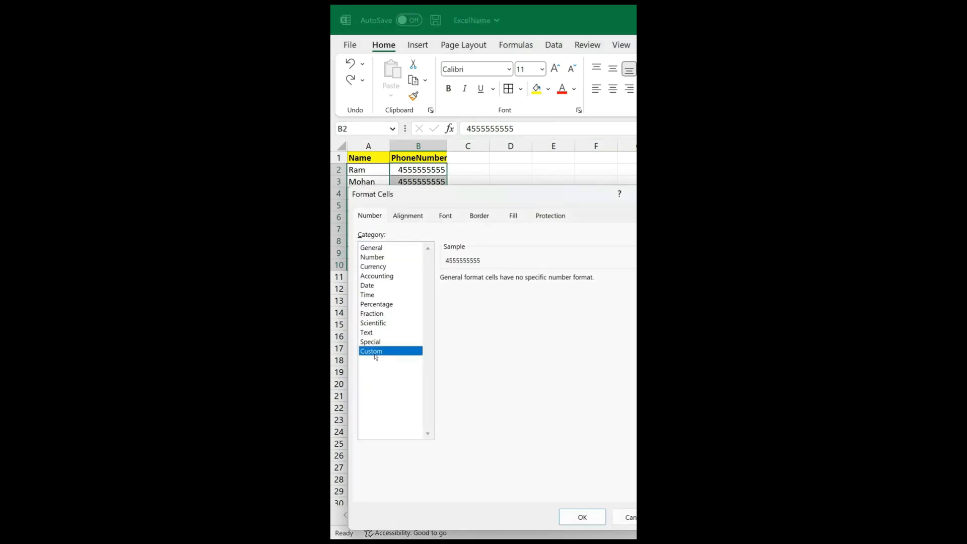
double_click(482, 295)
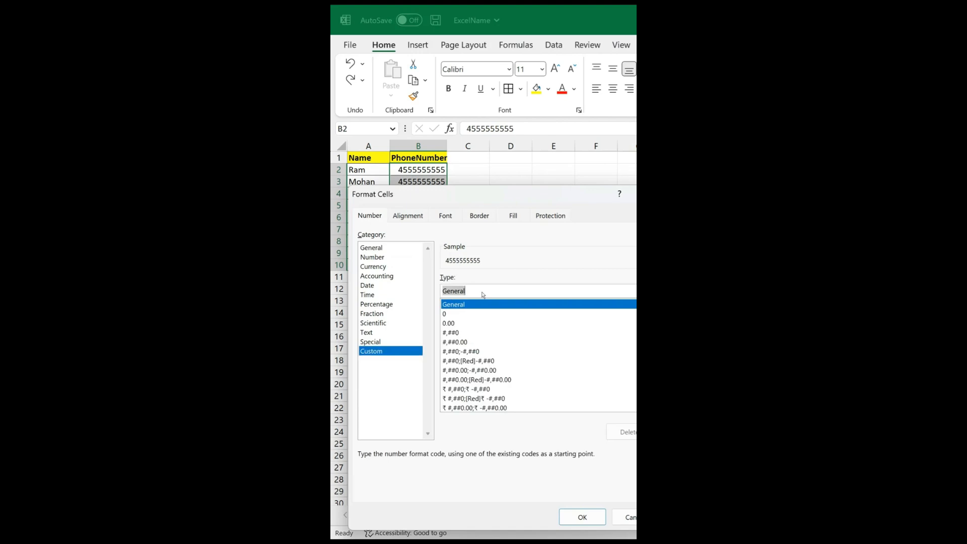
text(91)
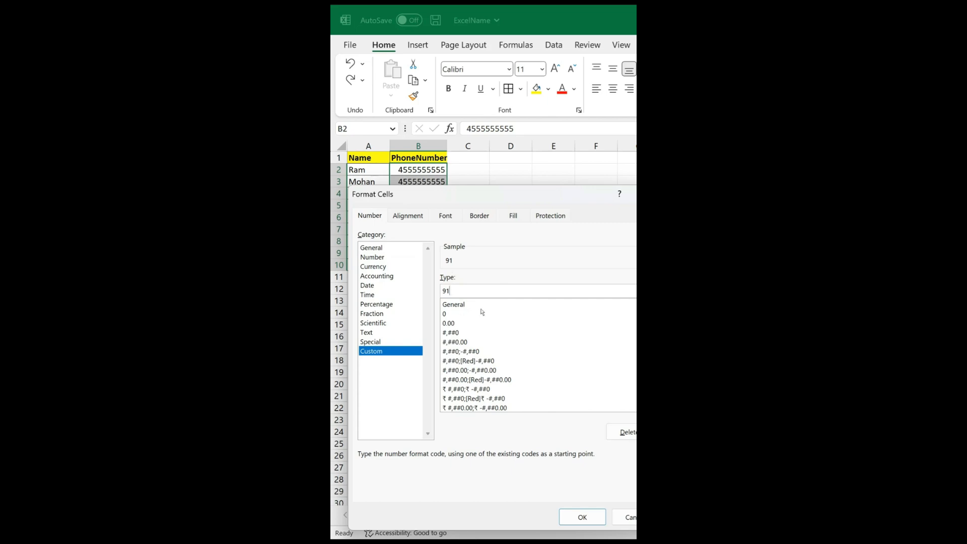
text(000000000)
click(582, 517)
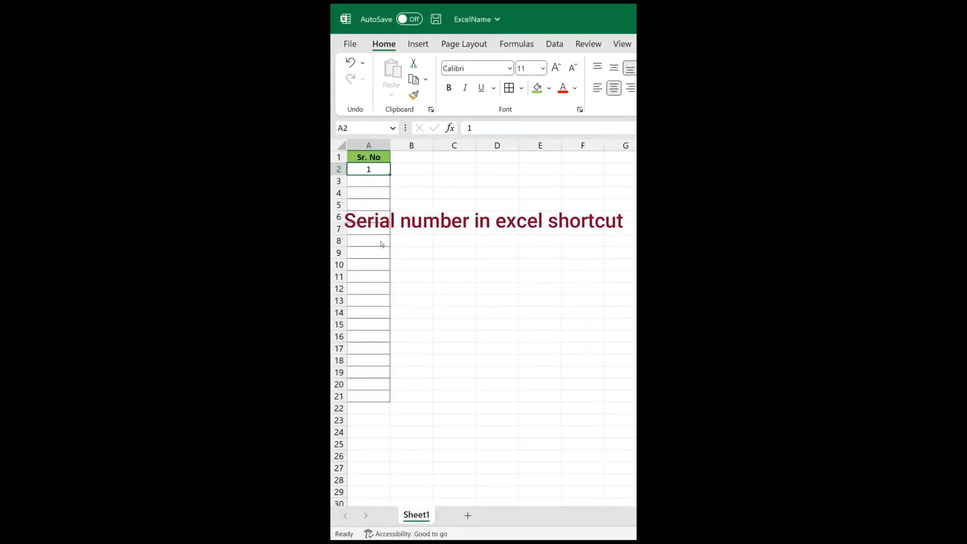
Fill the Sr. No column from A2 with a linear series in columns, using a stop value of 20.
click(381, 243)
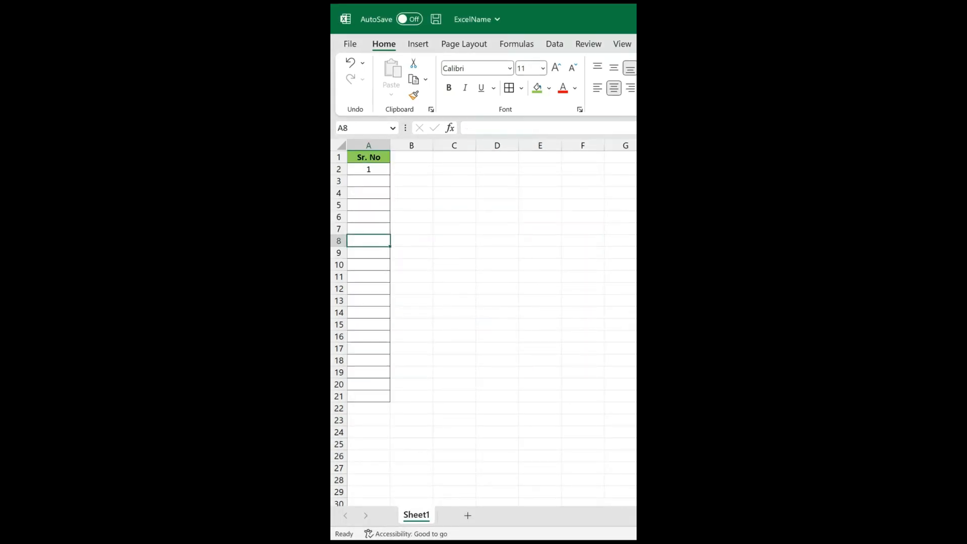
click(378, 171)
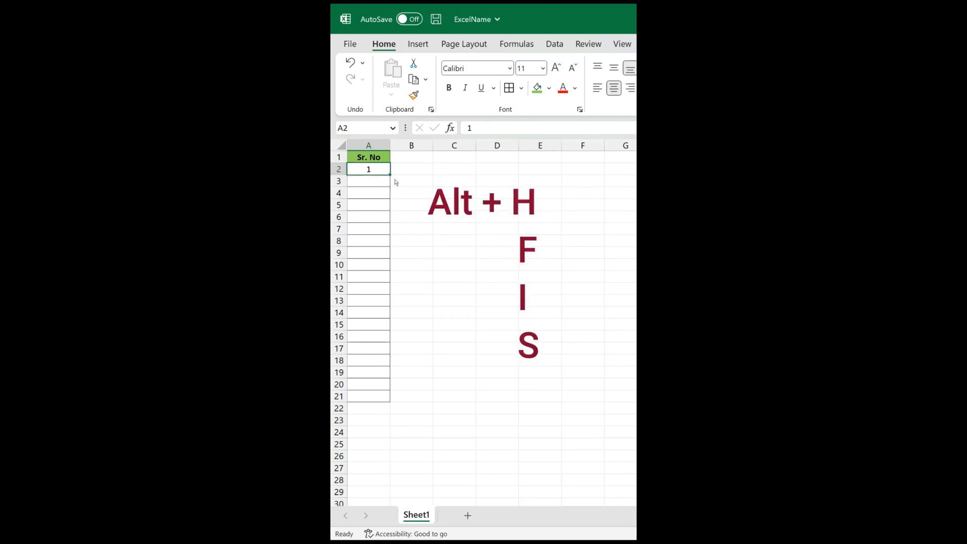
key(alt+h)
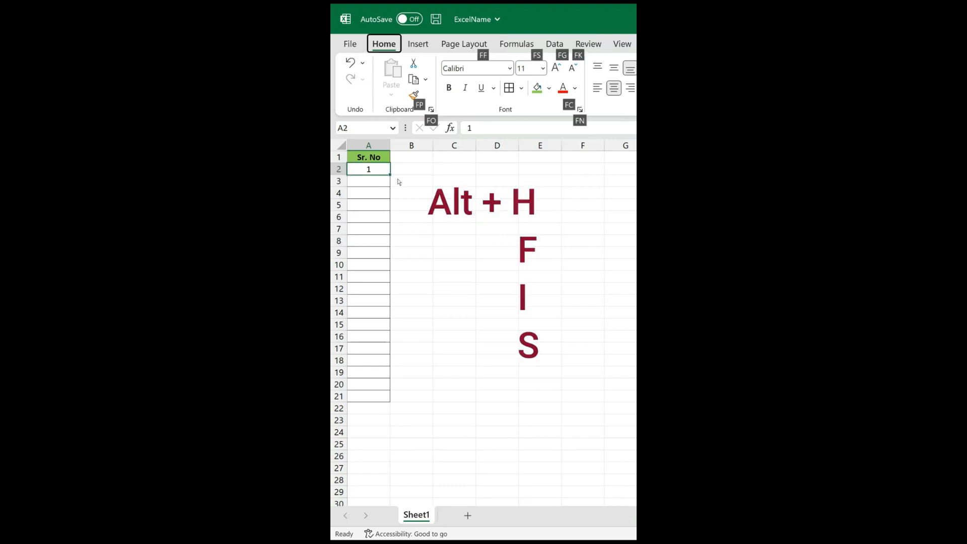
key(f)
key(i)
key(s)
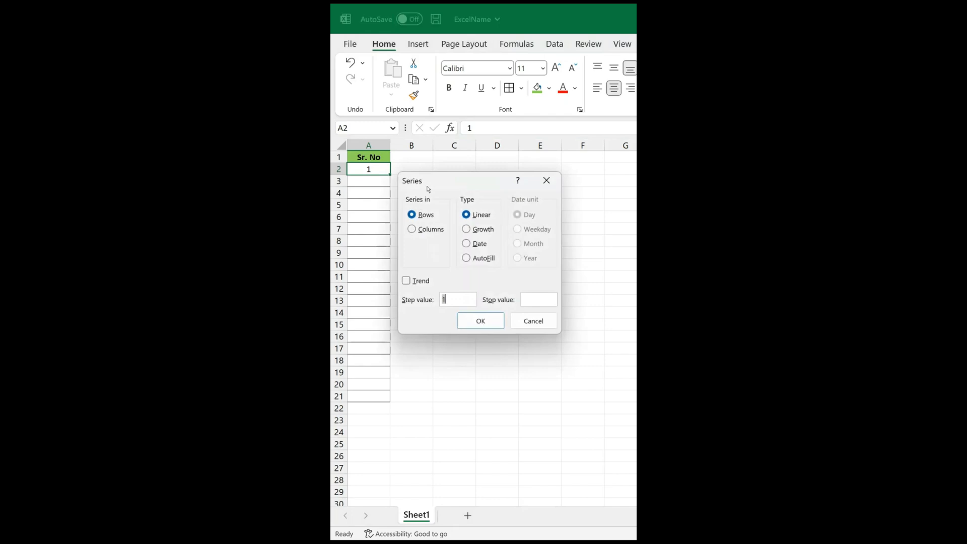
click(419, 228)
click(533, 300)
text(20)
click(481, 324)
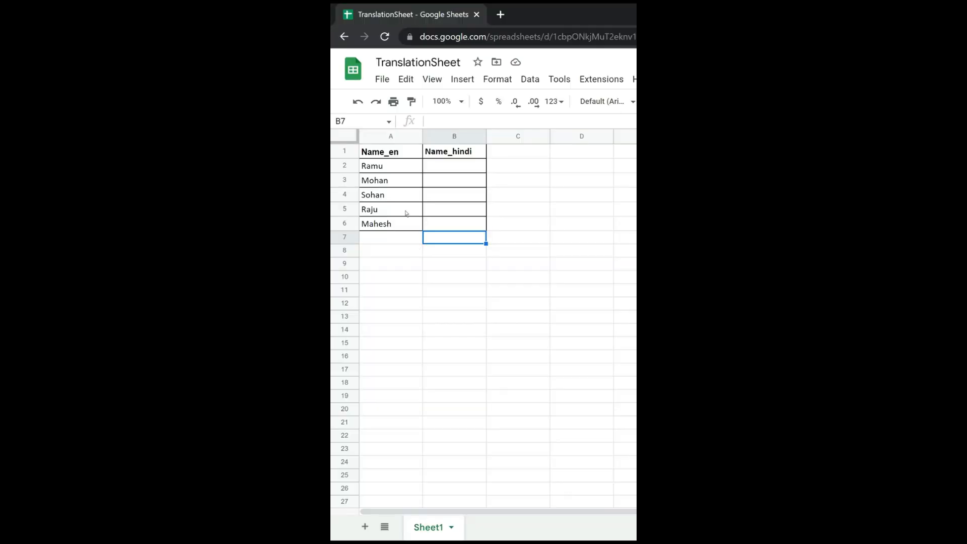
In the Google Sheets file TranslationSheet, enter =GOOGLETRANSLATE(A2,"en","hi") in cell B2 under Name_hindi.
click(402, 210)
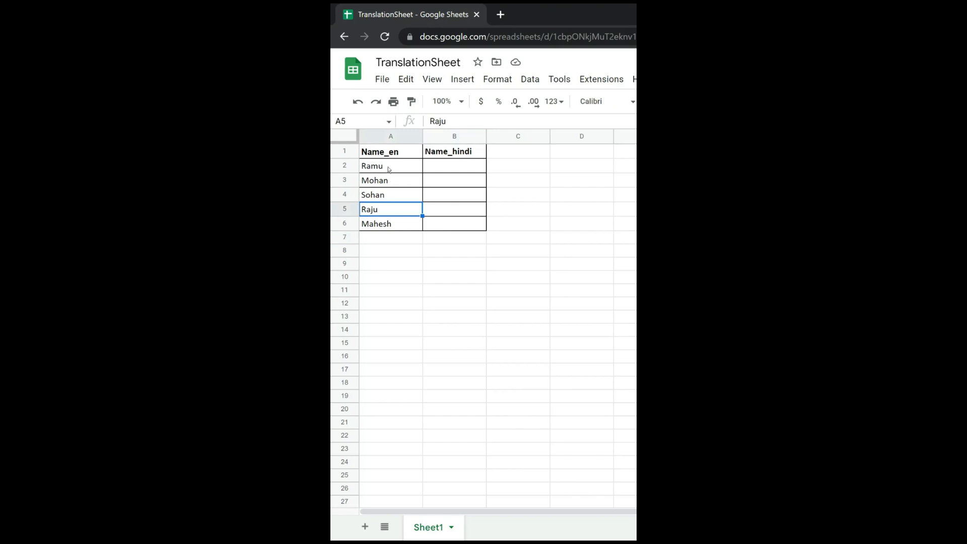
click(452, 167)
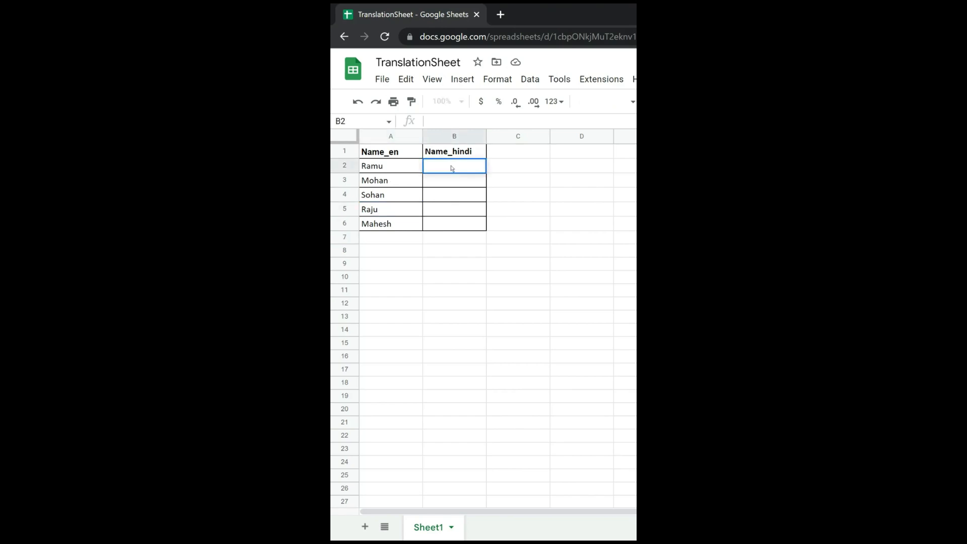
text(=Goog)
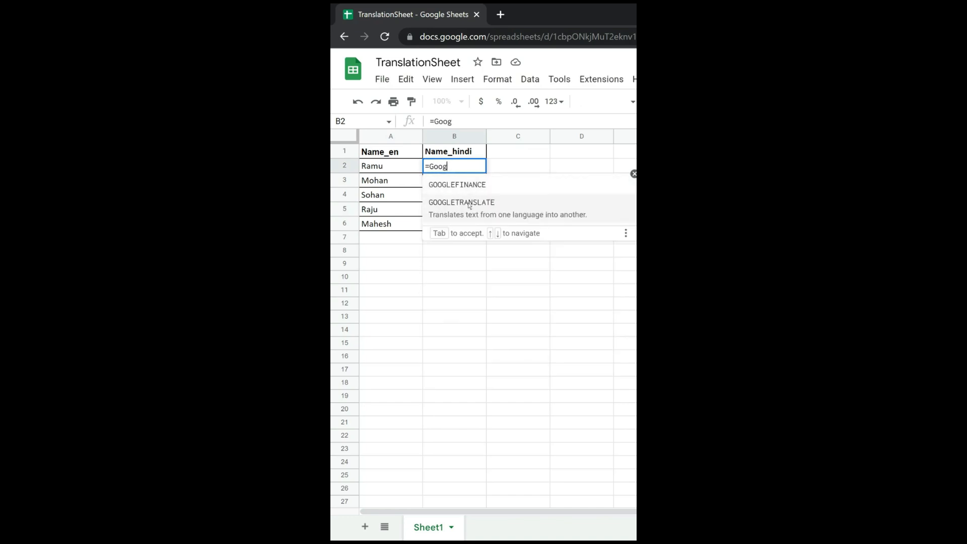
click(469, 204)
text(A)
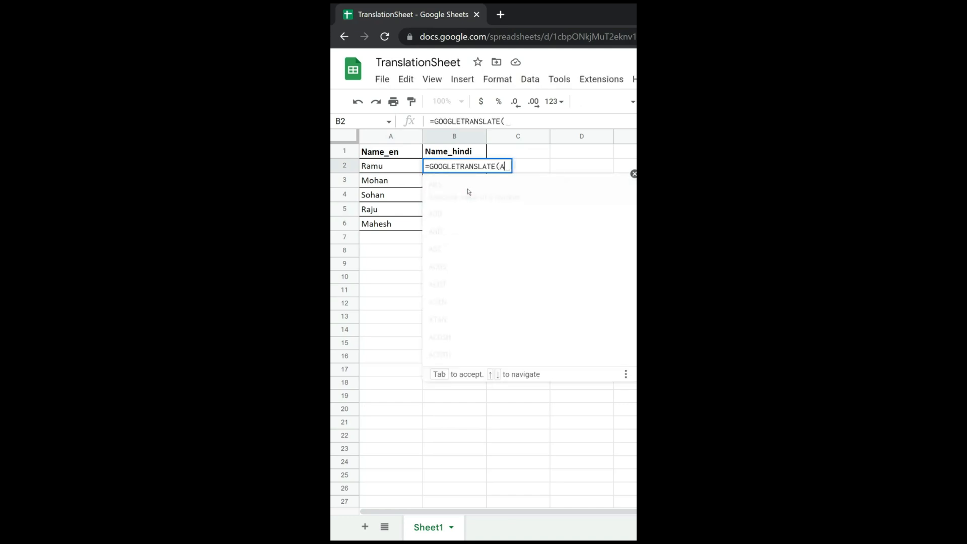
text(2,)
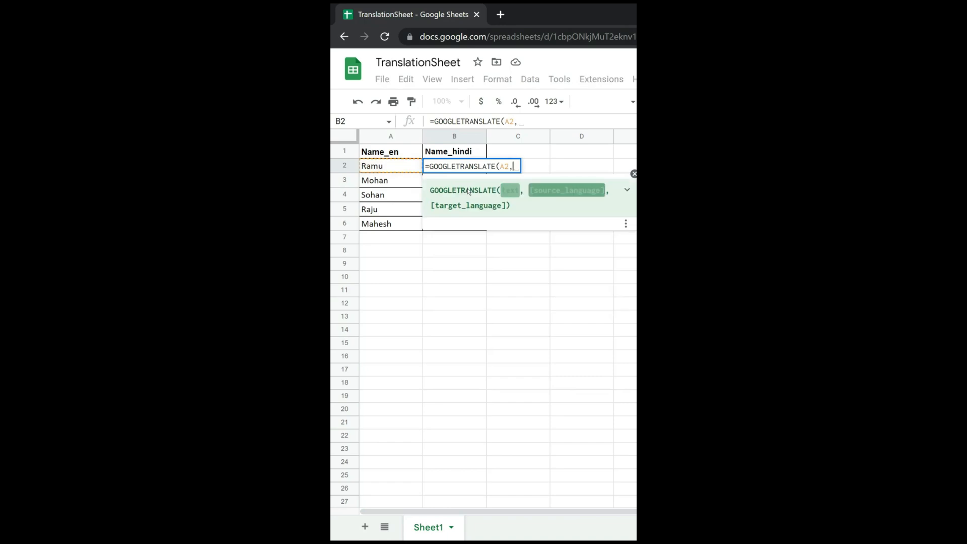
text("hi)
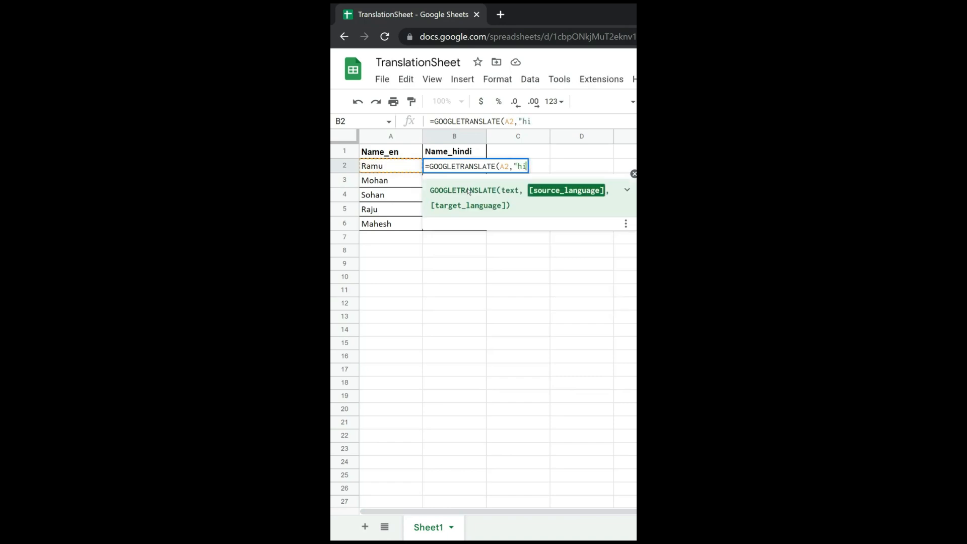
key(BackSpace)
key(BackSpace)
text(en",)
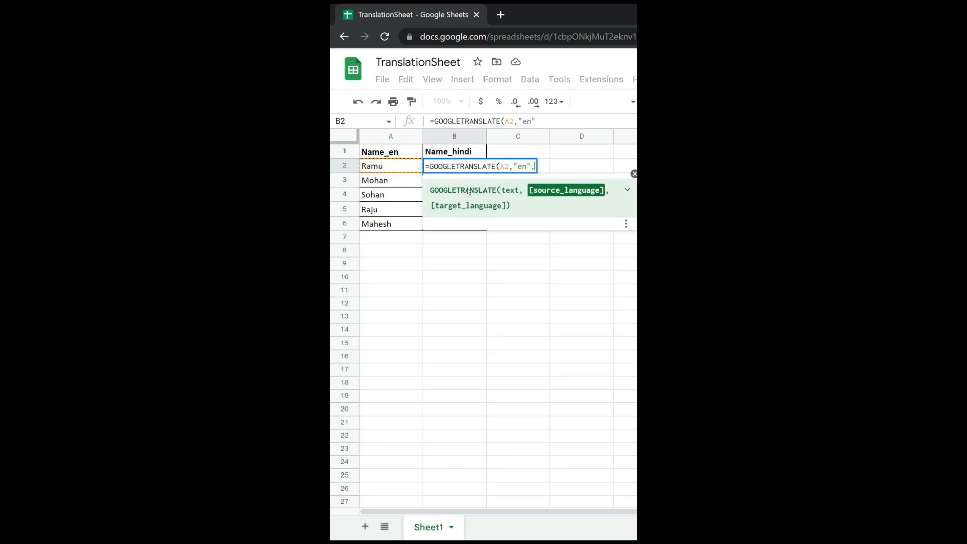
text("h)
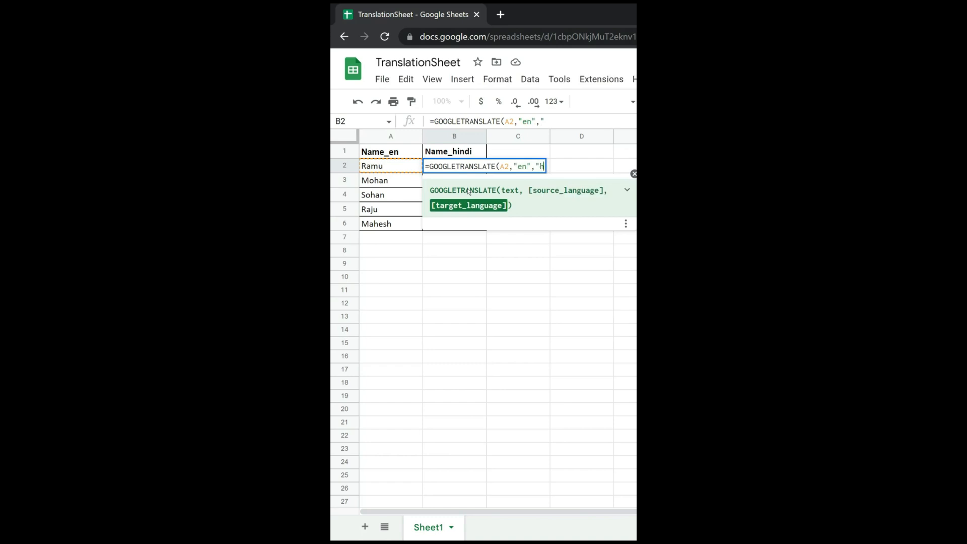
text(i"))
key(Return)
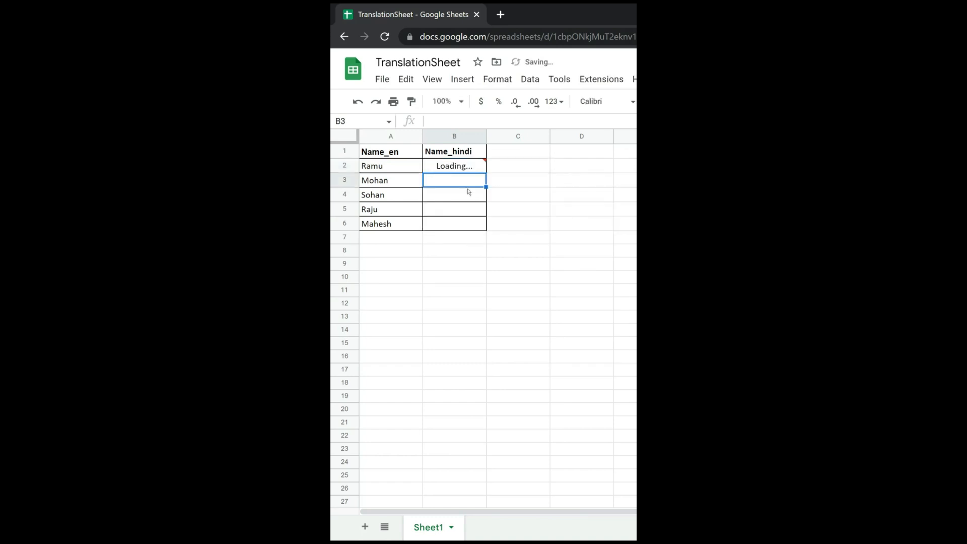
Fill the translation formula from B2 down through B6 for the remaining names.
click(441, 167)
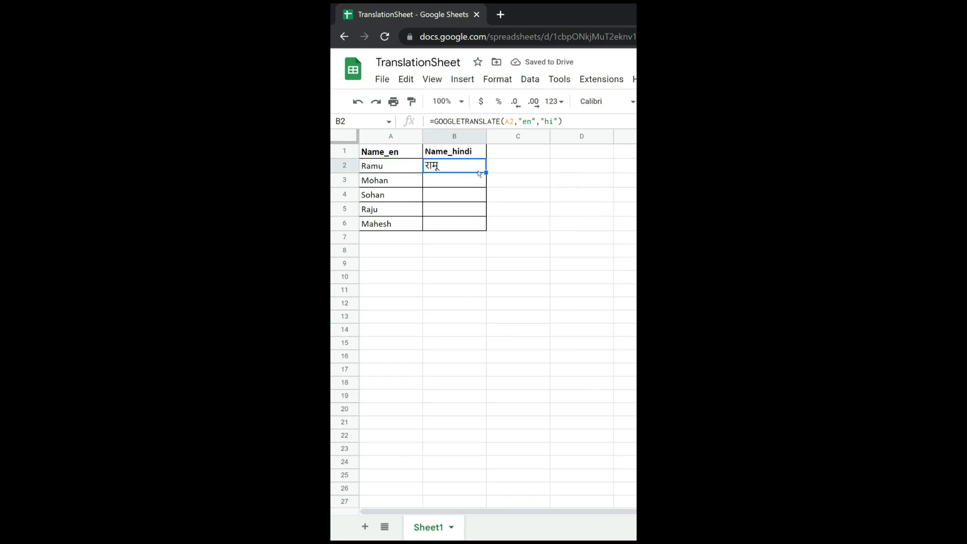
drag(486, 173, 483, 232)
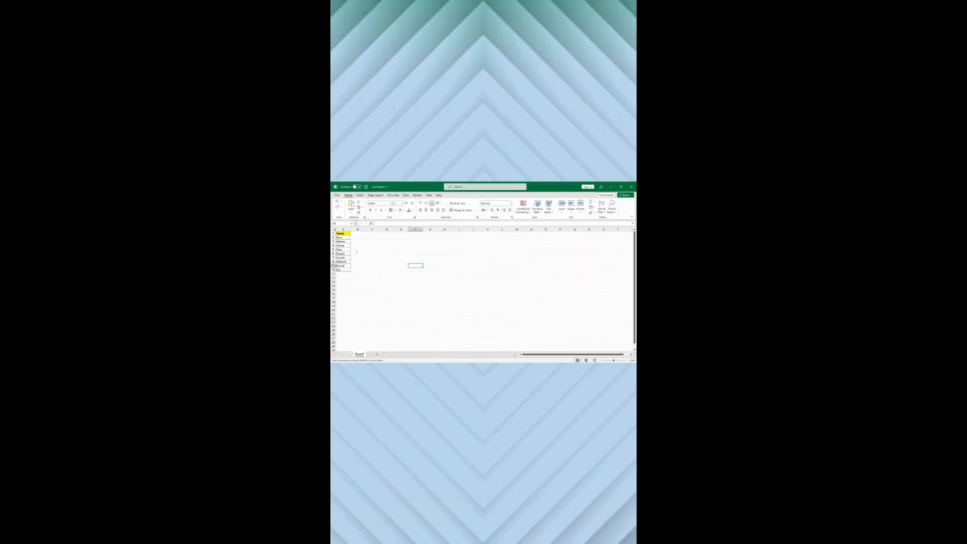
In the Excel workbook, copy the names in A2:A10 and paste them transposed as a row starting at C1.
drag(344, 238, 344, 270)
key(ctrl+c)
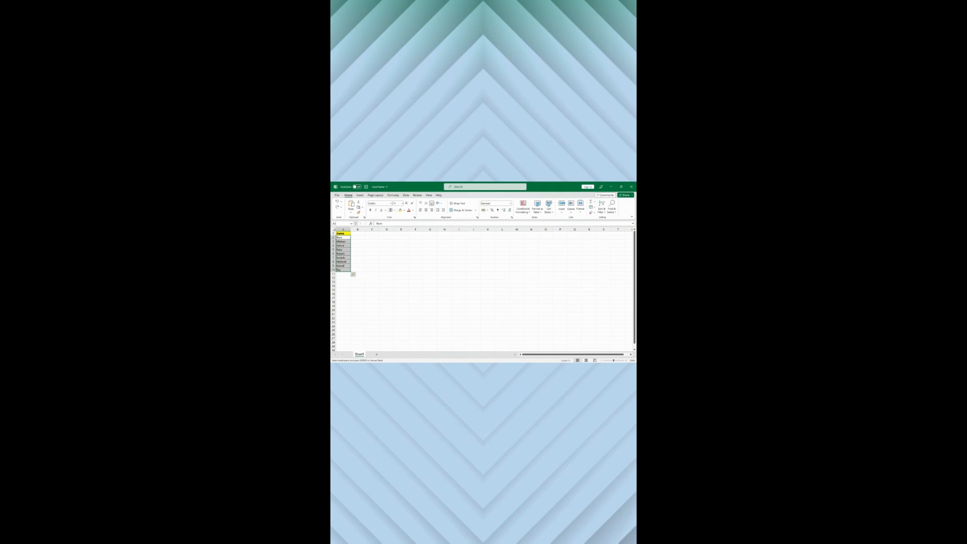
click(373, 234)
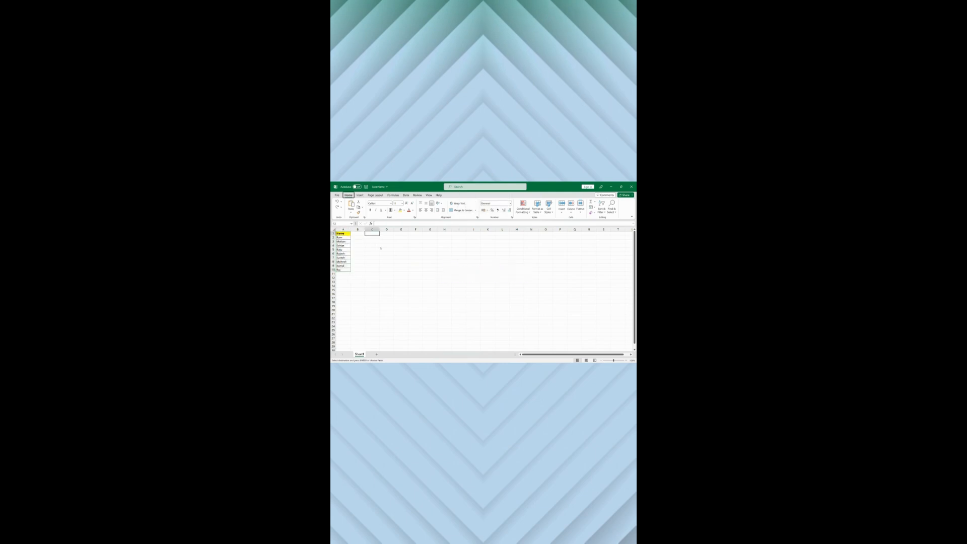
key(alt+e)
key(s)
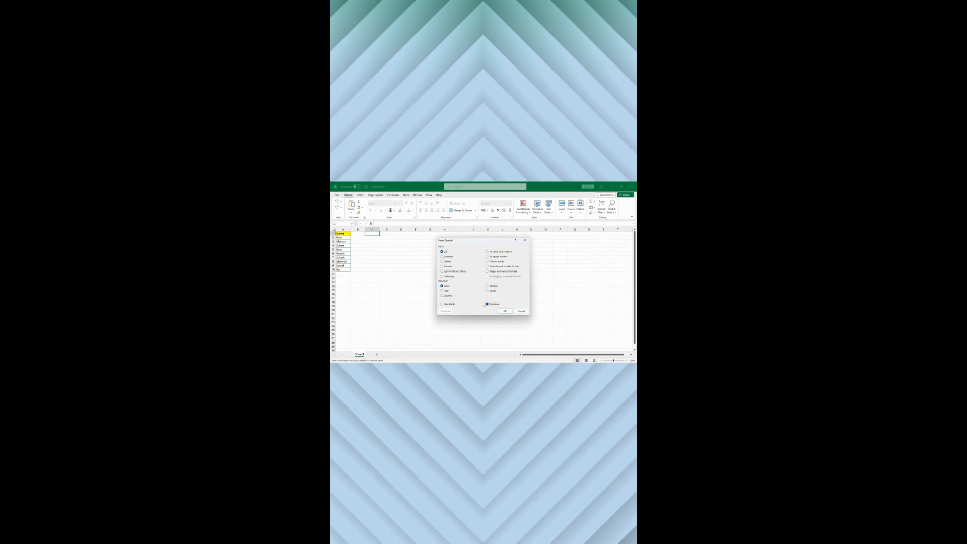
click(505, 311)
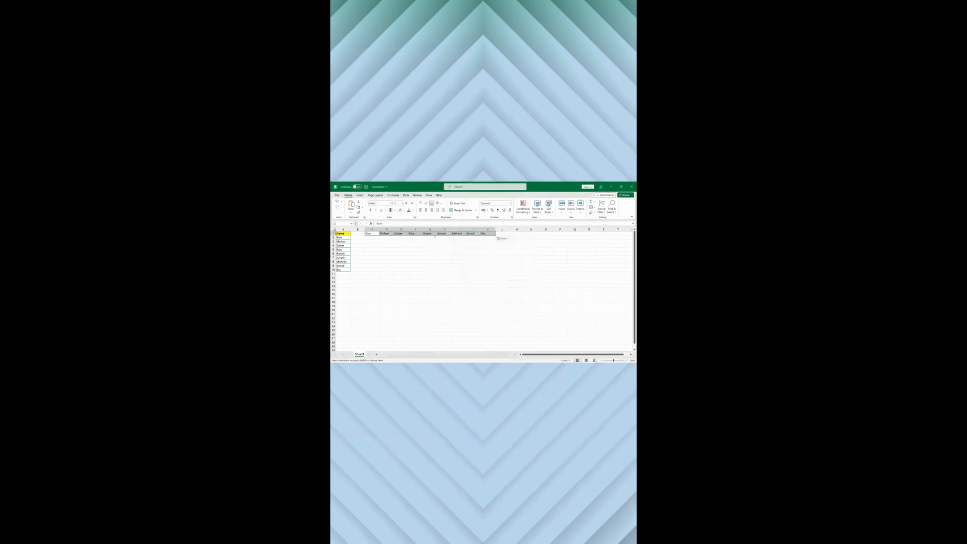